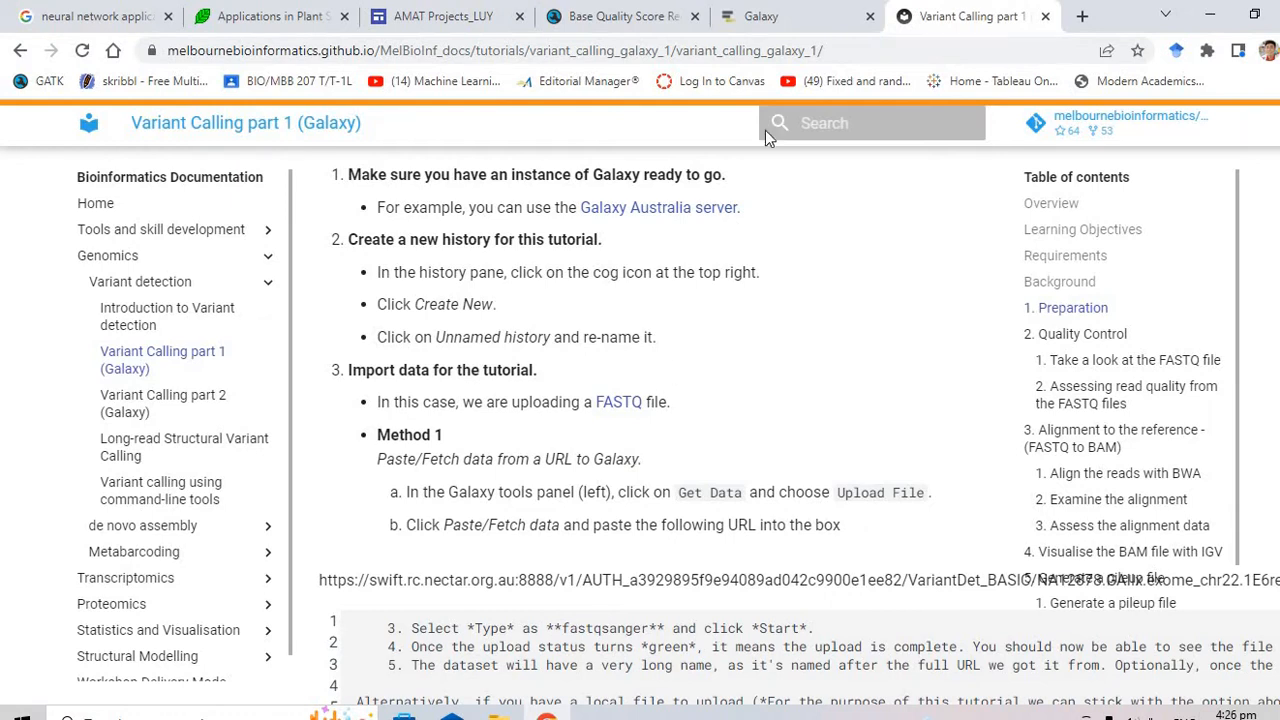
Switch to the Galaxy page and start a data upload that picks files from the local computer
left_click(787, 24)
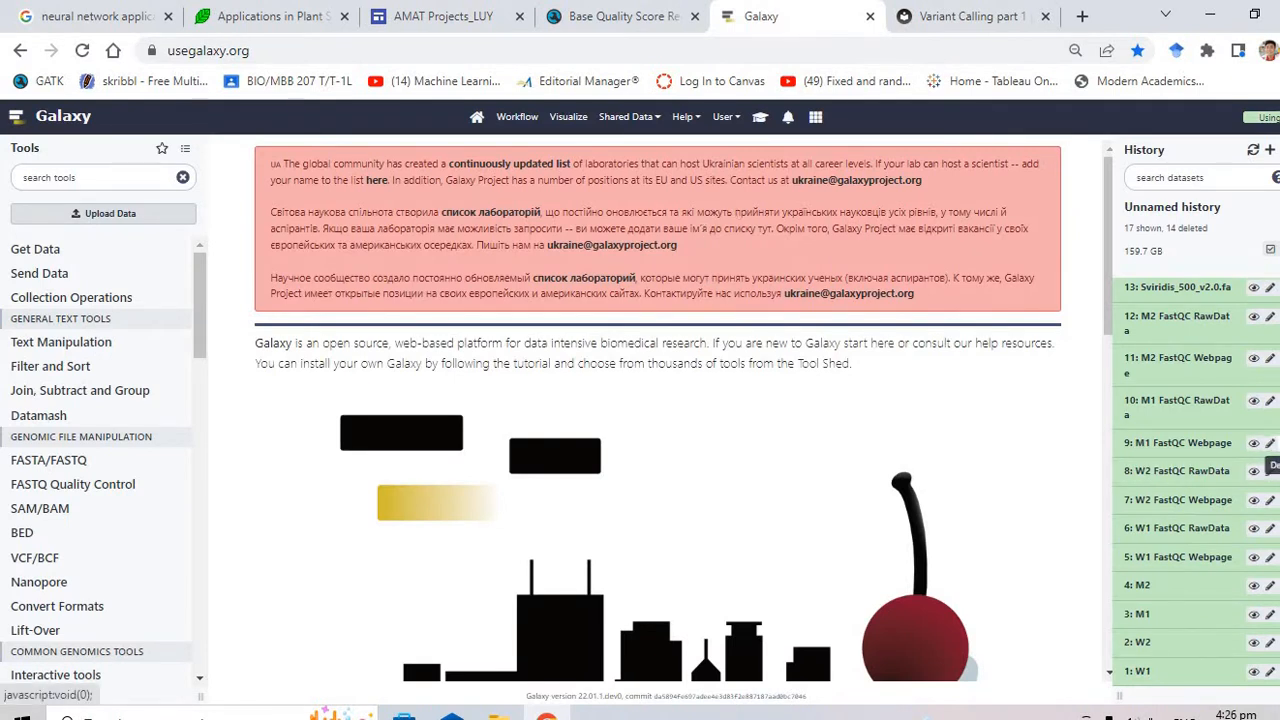
scroll(997, 428, "down", 1)
scroll(997, 428, "up", 1)
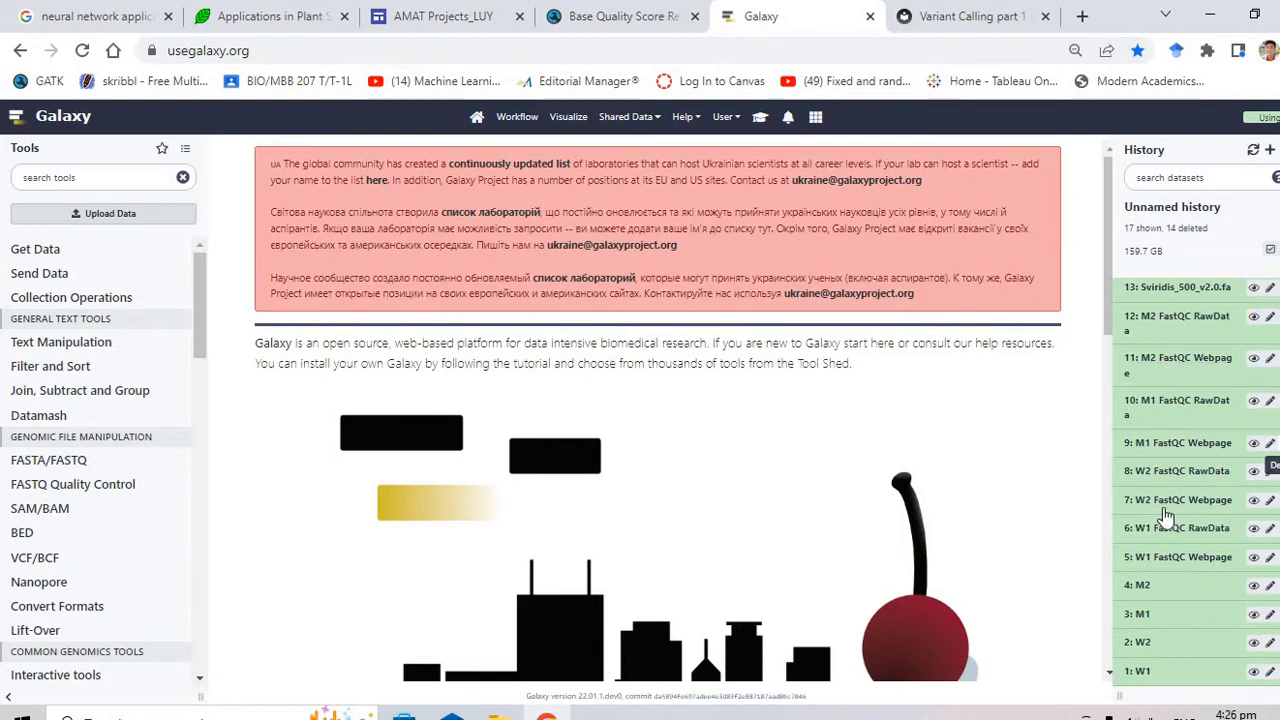
scroll(1165, 525, "up", 1)
scroll(1165, 525, "down", 1)
left_click(166, 214)
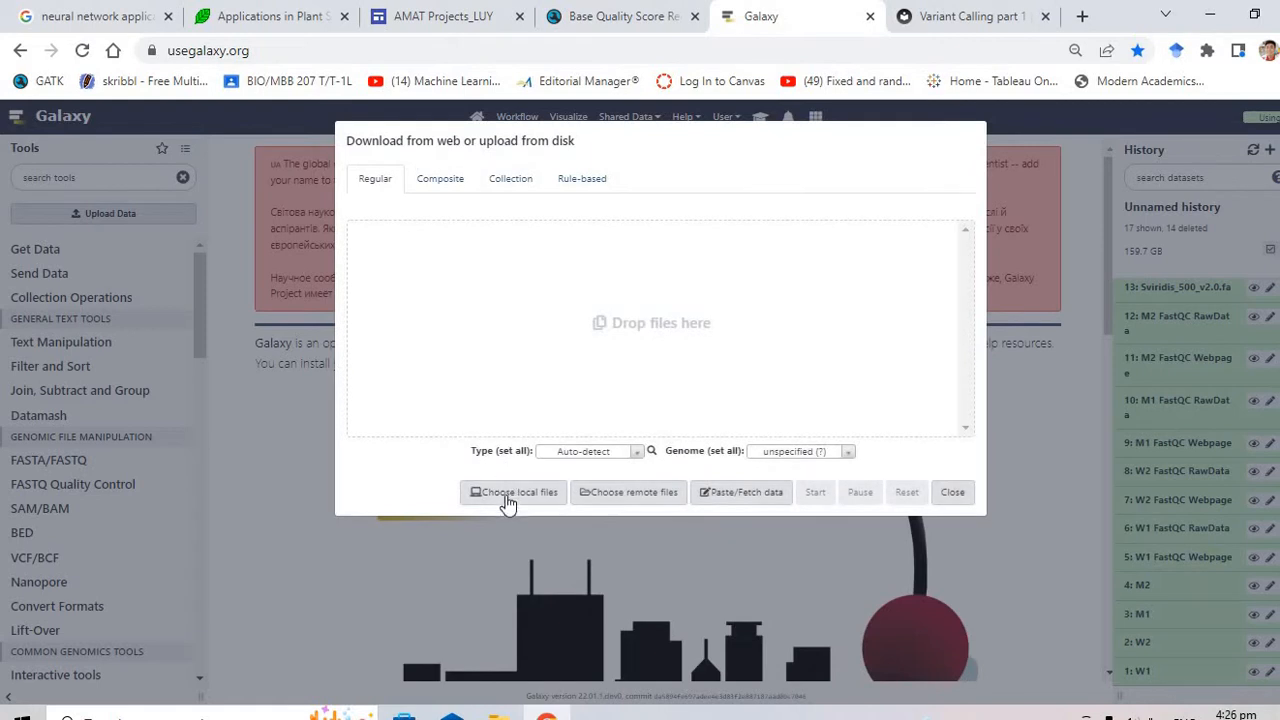
left_click(507, 500)
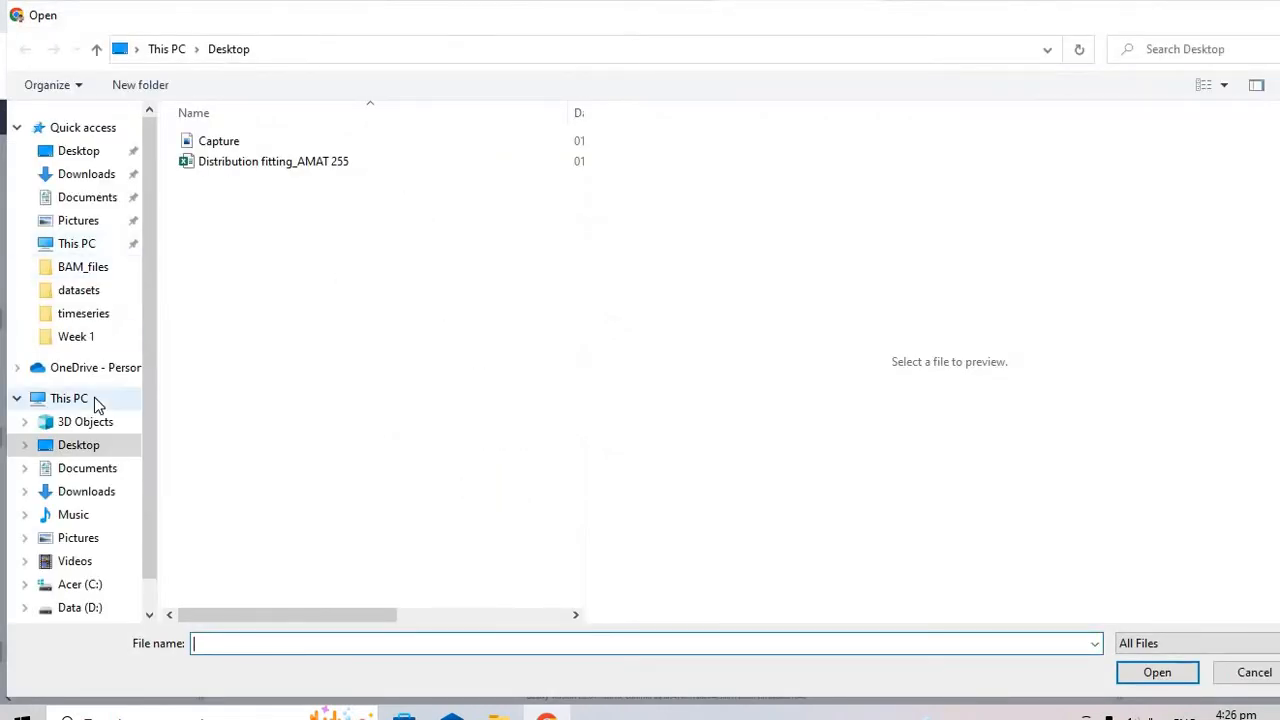
Browse to the Genome Sets folder on Data (D:) and widen the file list to show the Size column
scroll(96, 405, "down", 1)
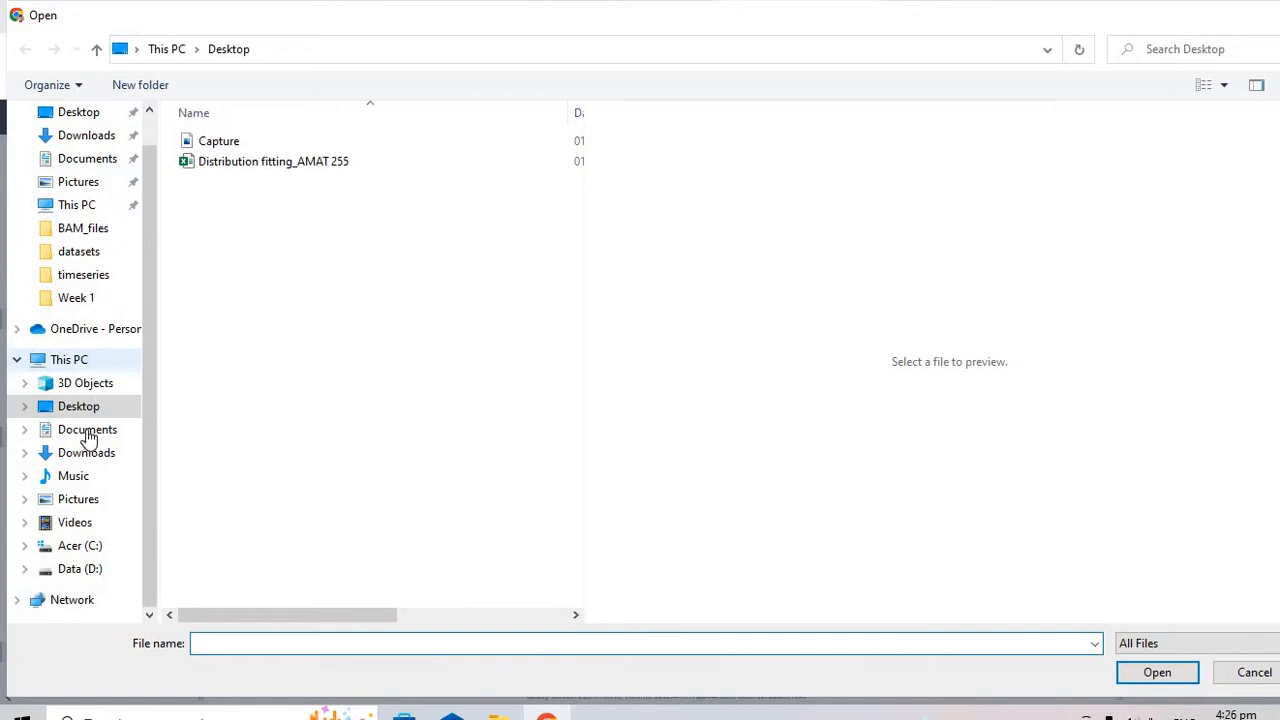
left_click(79, 574)
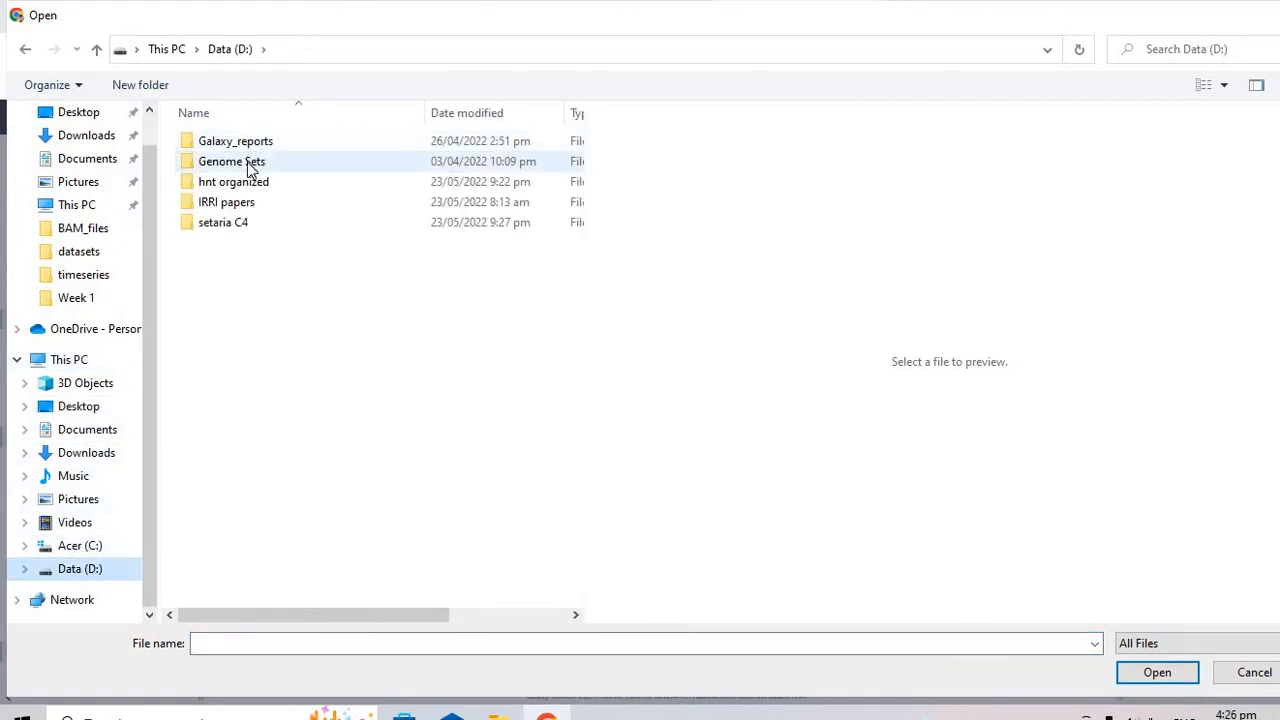
double_click(248, 163)
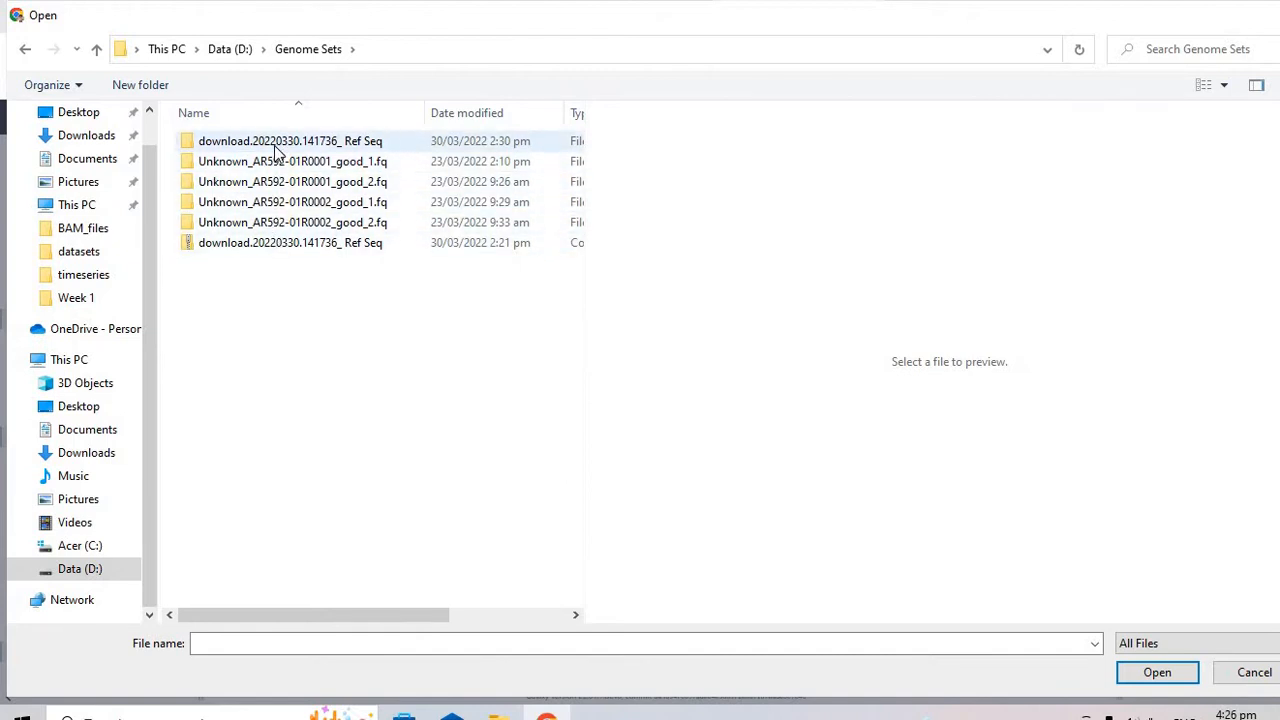
left_click(278, 150)
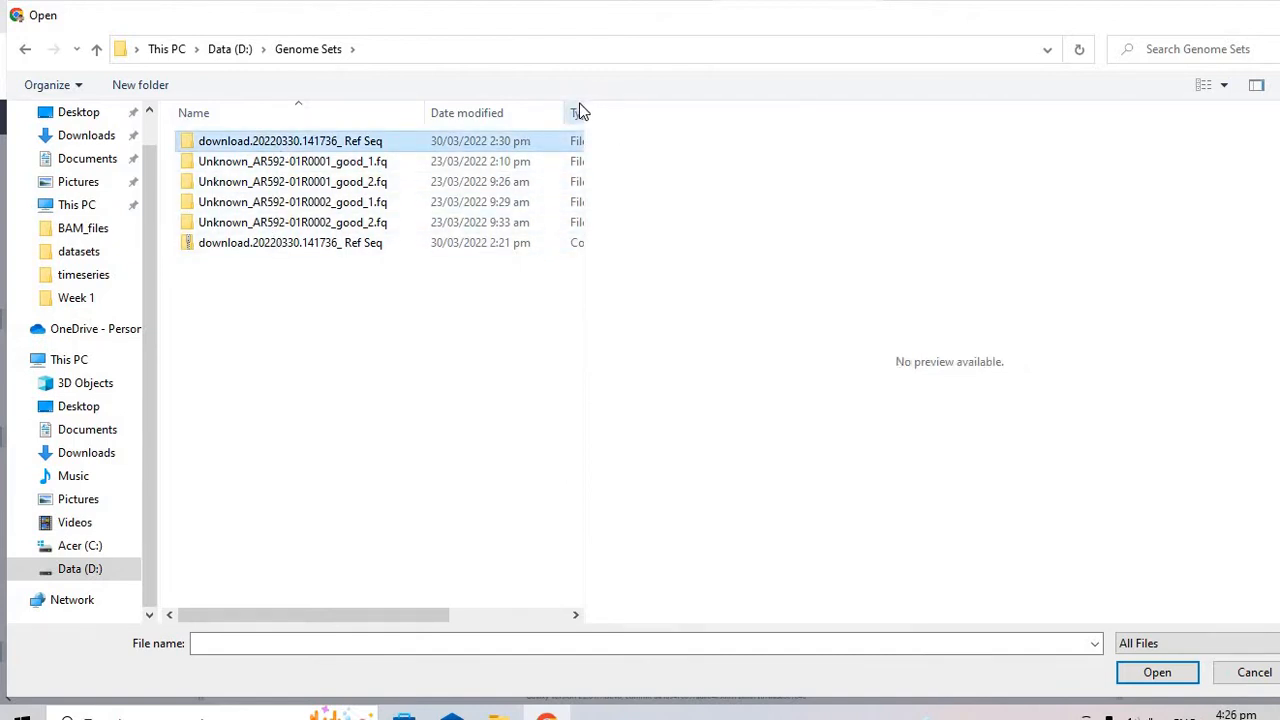
left_click(527, 163)
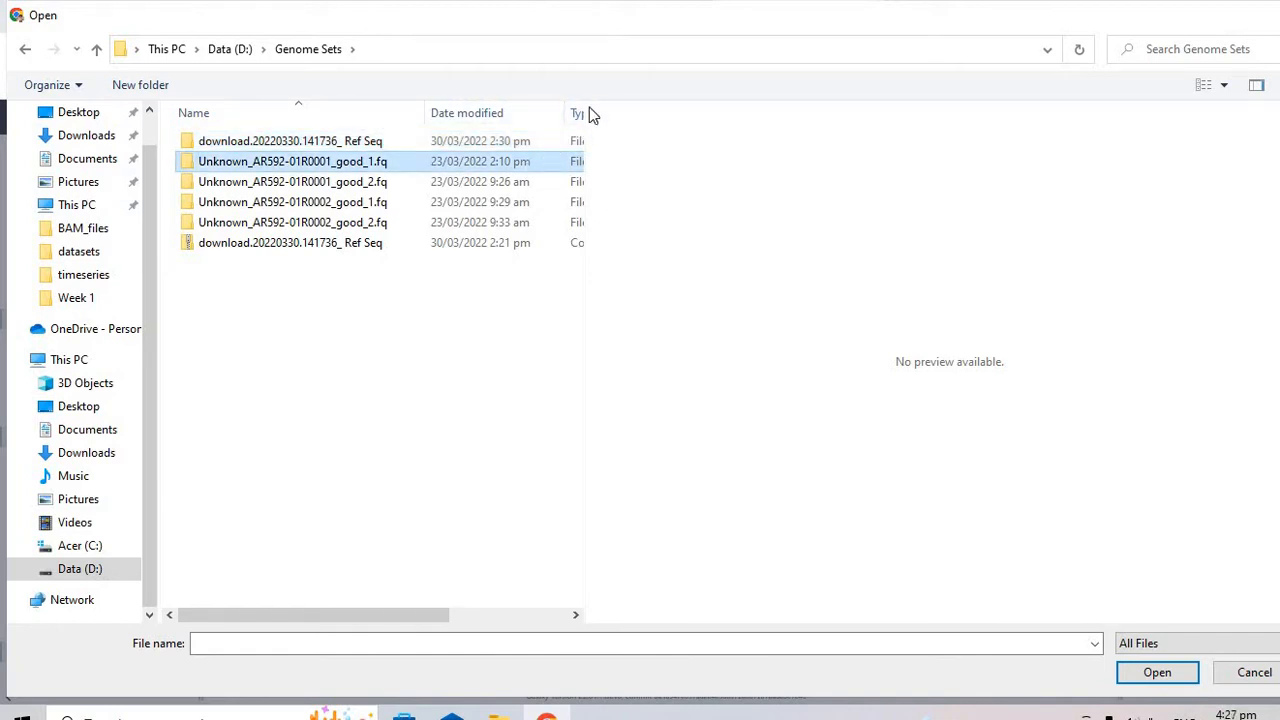
left_click_drag(584, 107, 1024, 106)
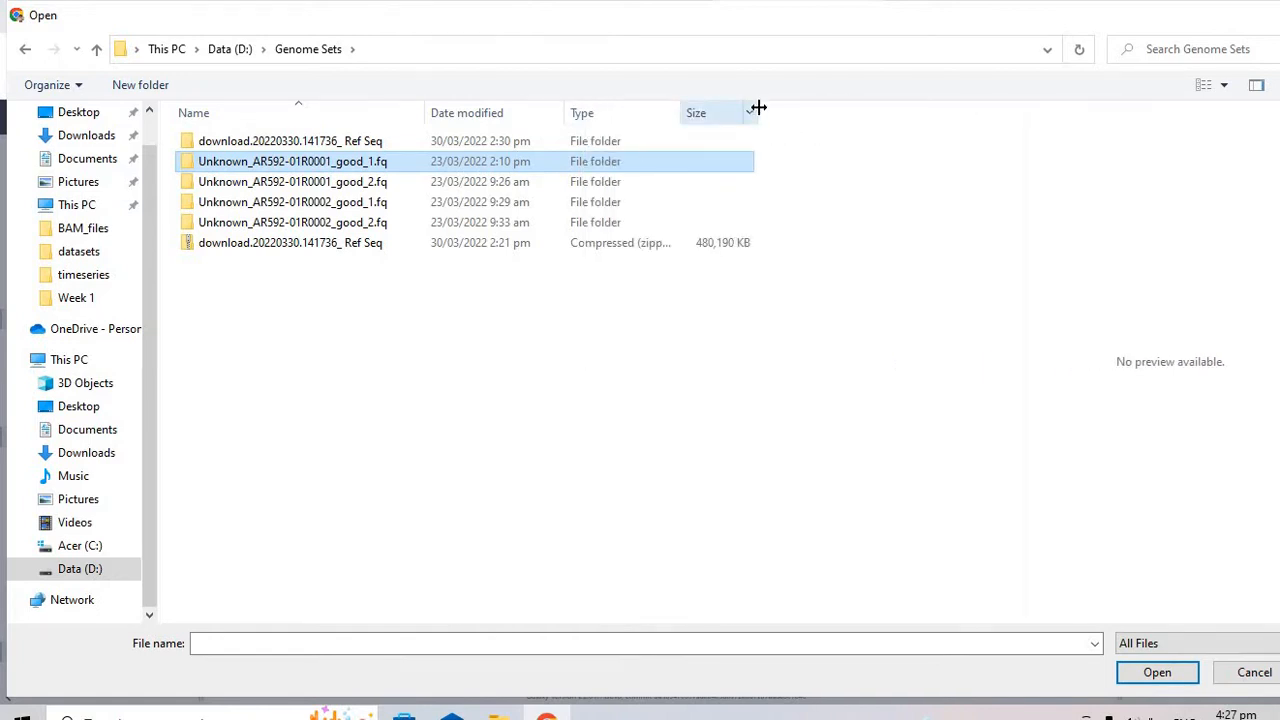
left_click_drag(757, 108, 1024, 121)
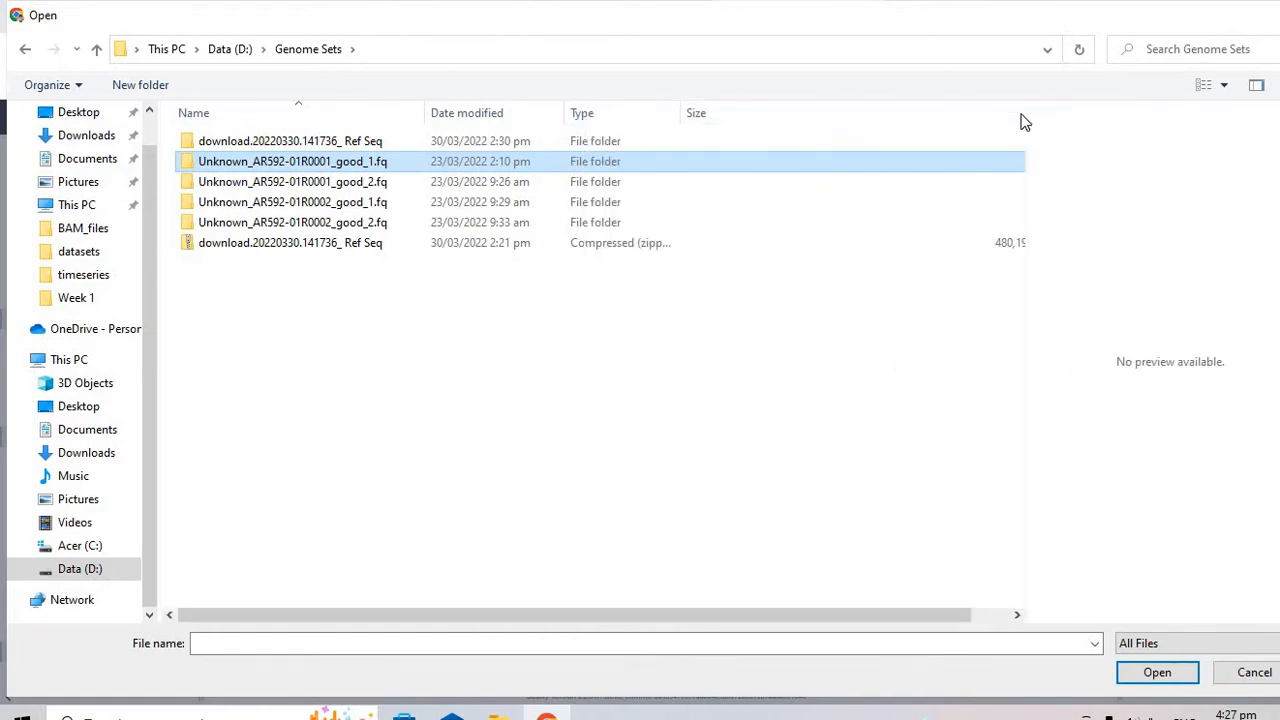
Open the Unknown_AR592-01R0001_good_1.fq folder and check the size of BMK211204-AR592-01R0001-01_good_1 in its file properties
double_click(652, 162)
left_click(563, 148)
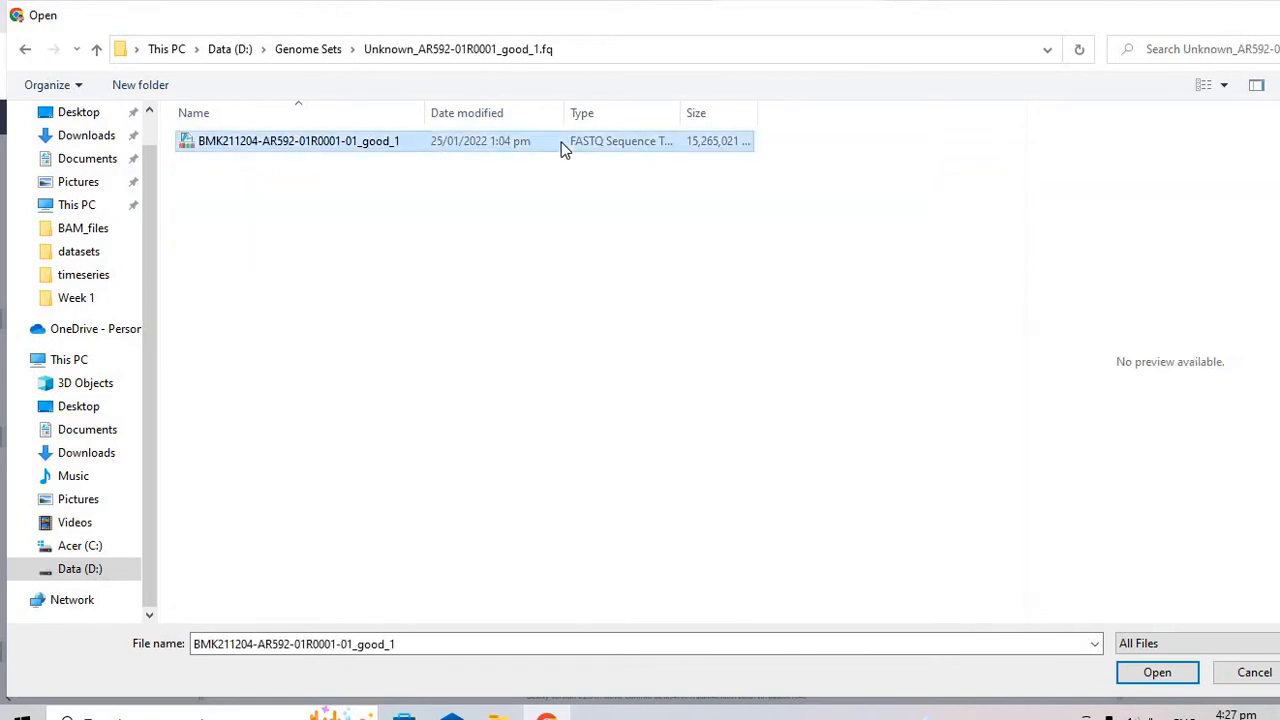
left_click_drag(759, 105, 1012, 103)
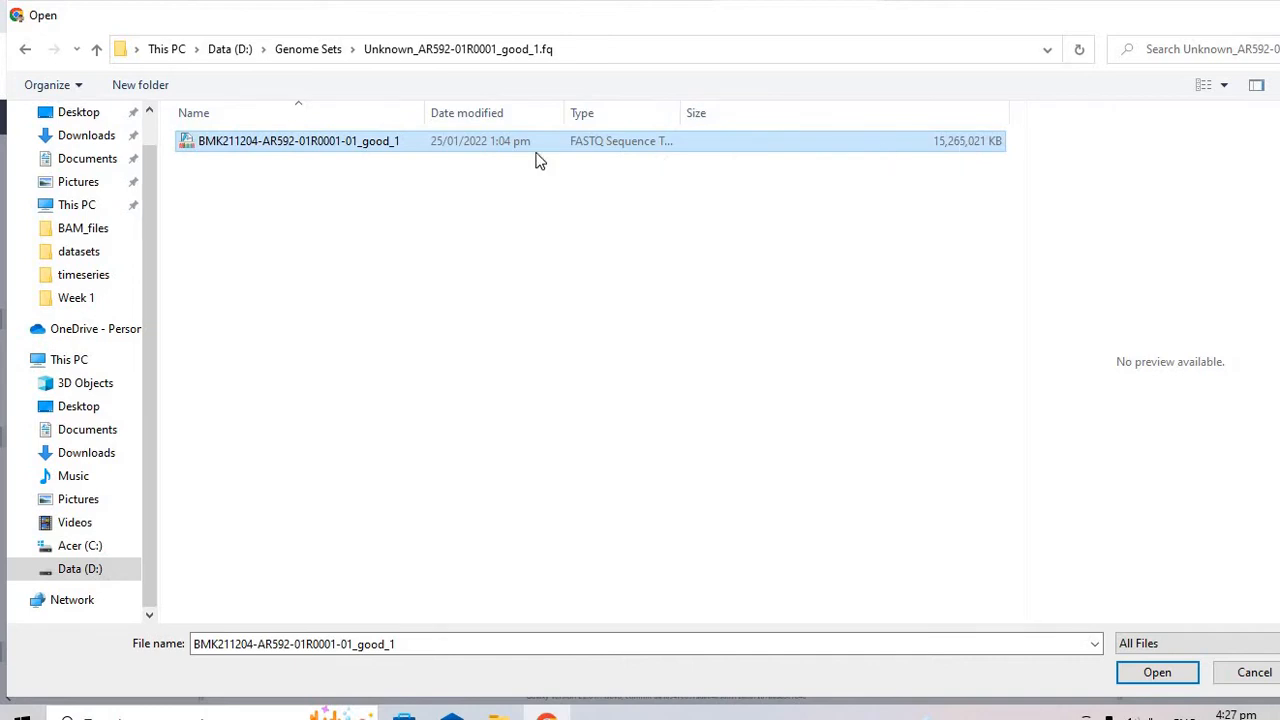
double_click(365, 142)
right_click(366, 145)
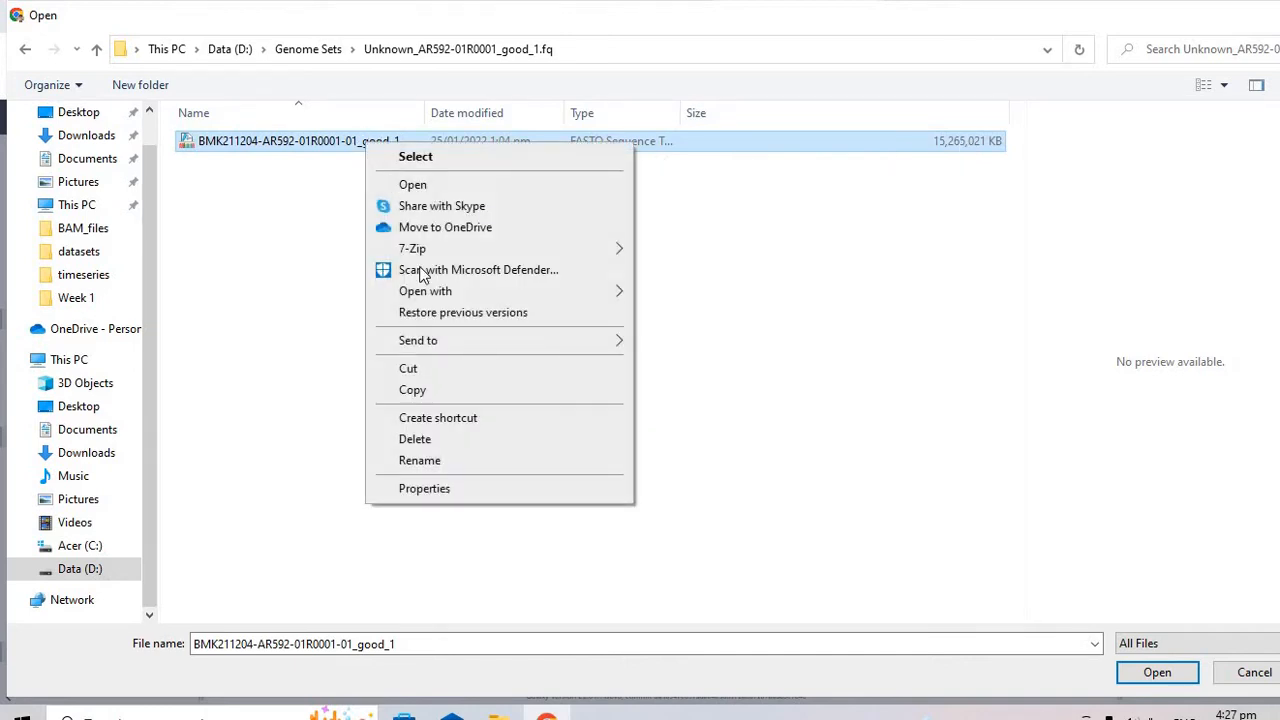
left_click(461, 490)
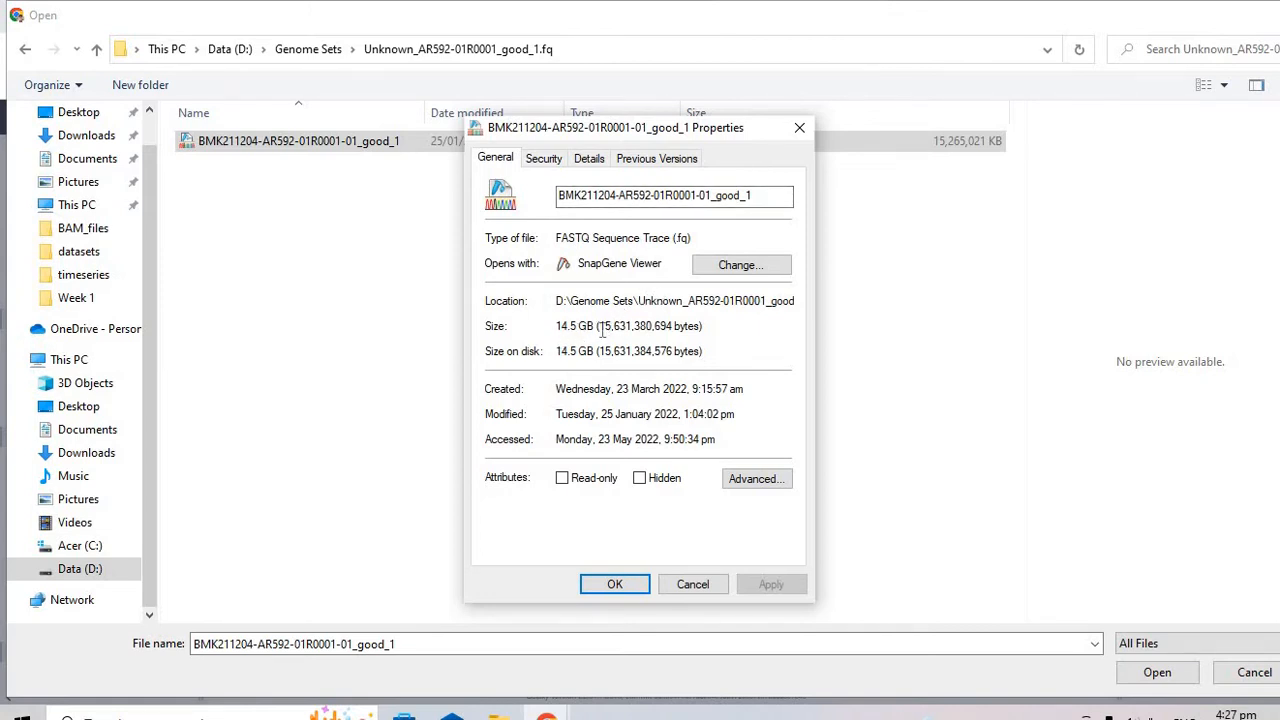
left_click(799, 128)
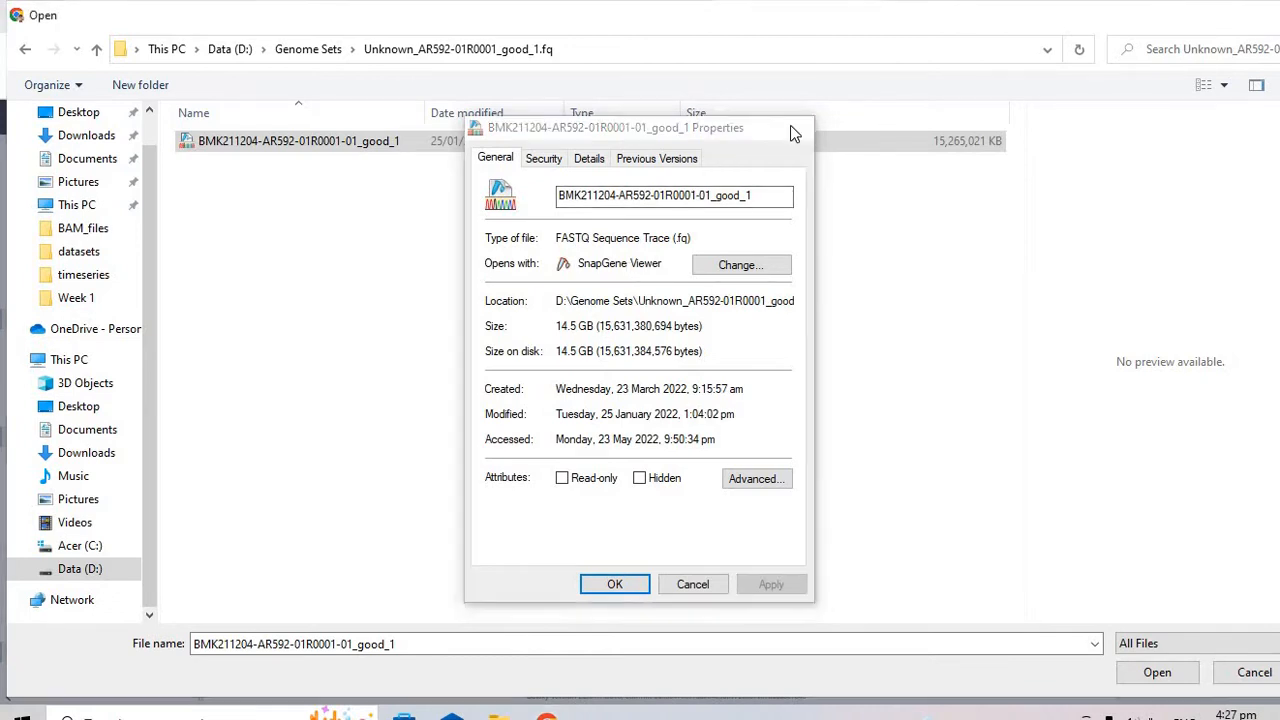
Leave the file chooser without selecting a file and close the data upload dialog
left_click(25, 49)
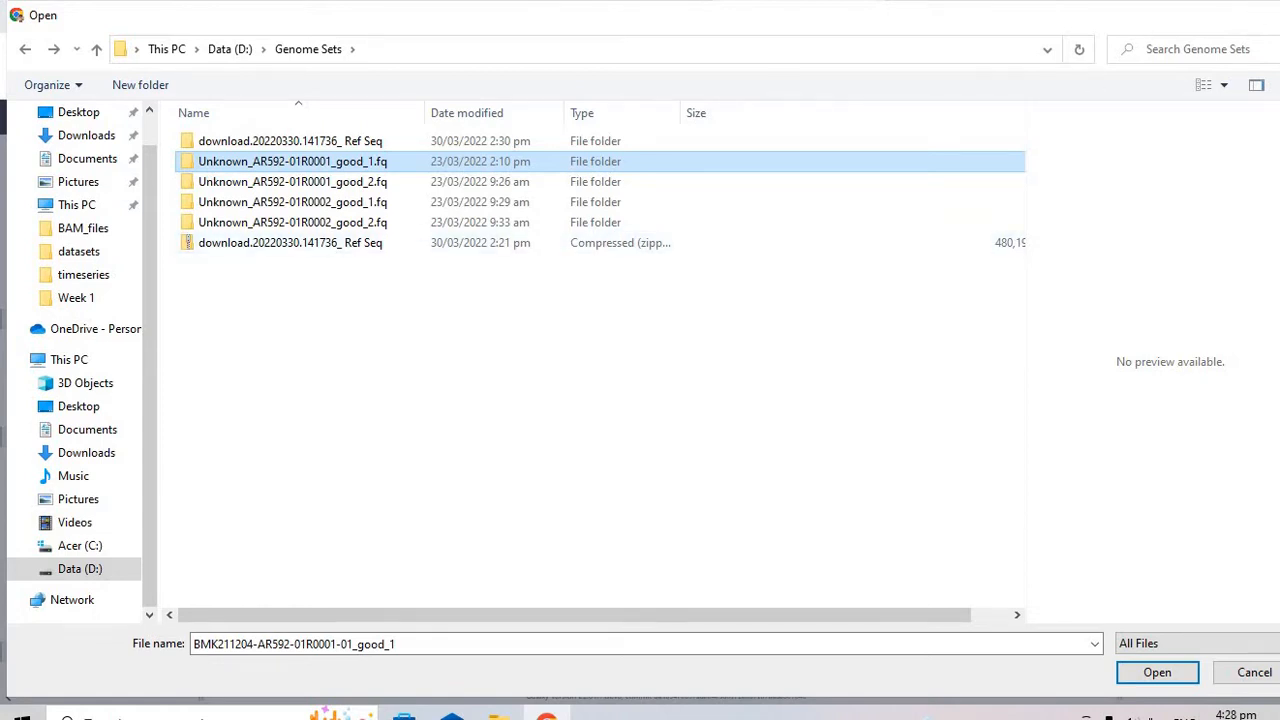
left_click(1279, 15)
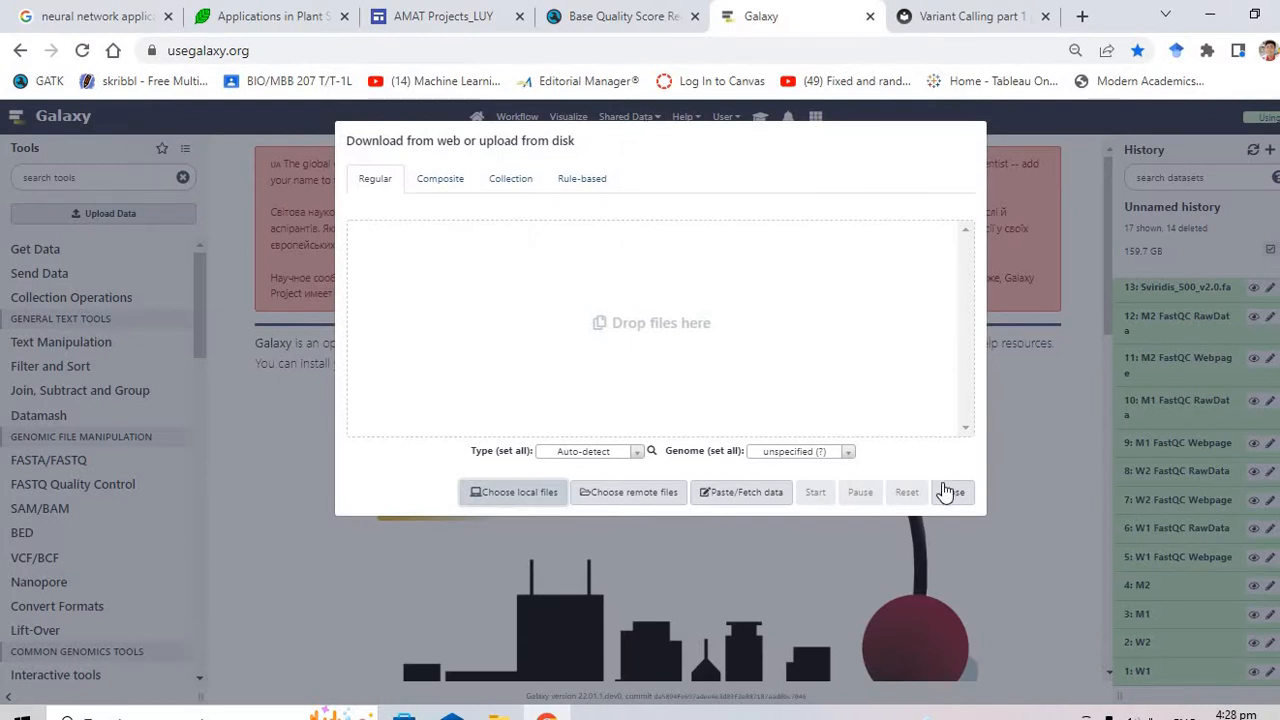
left_click(950, 490)
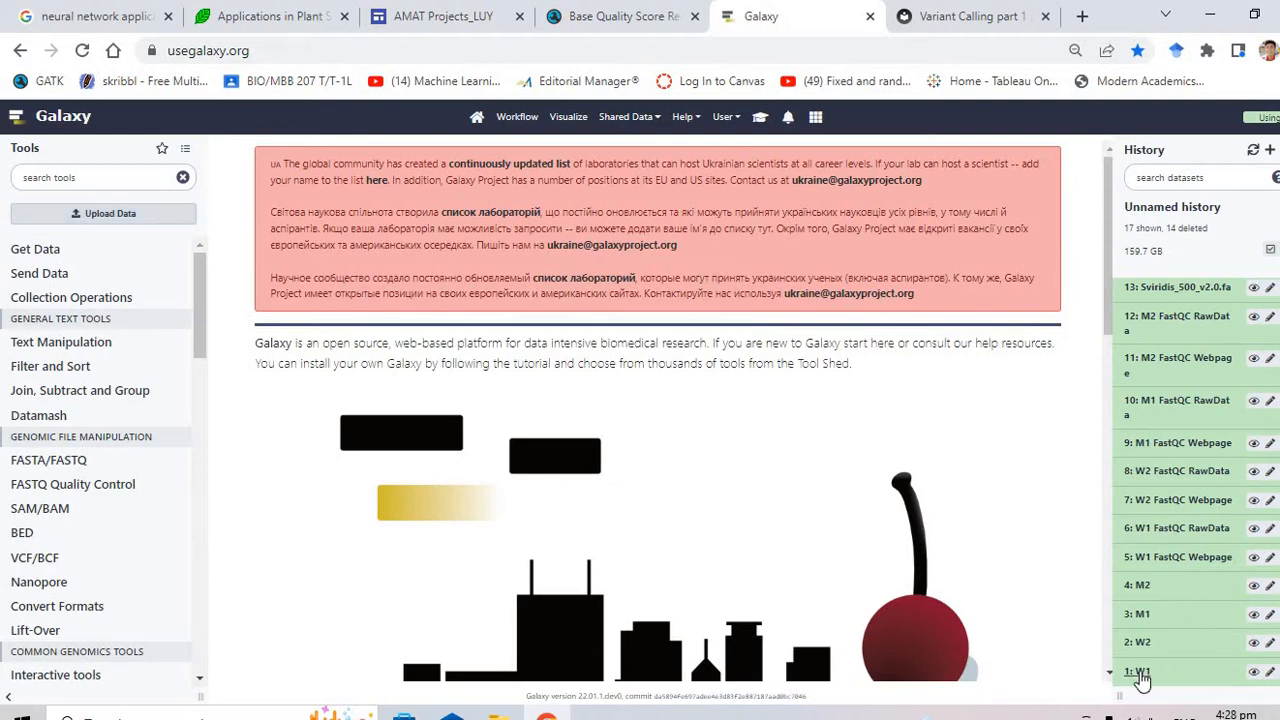
Expand the M1 and M2 datasets in the history and examine their size and format details
left_click(1142, 614)
left_click(1143, 590)
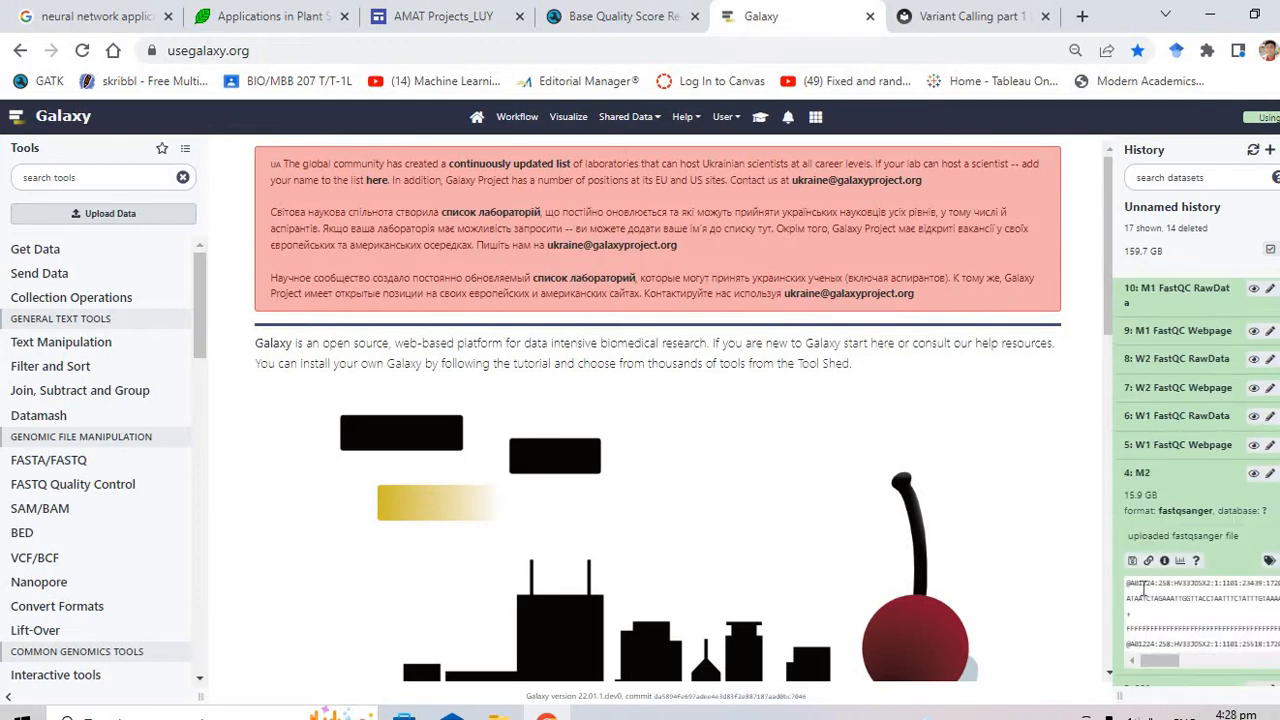
scroll(1144, 589, "down", 3)
scroll(1144, 595, "up", 3)
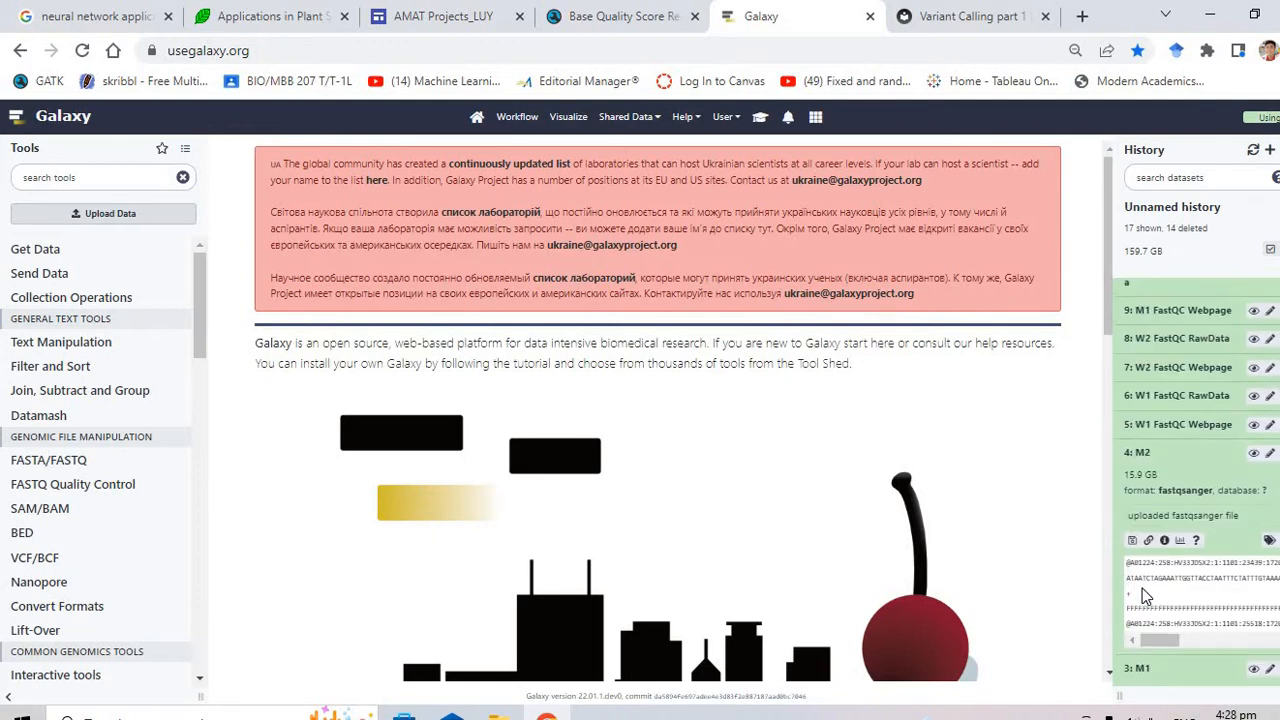
scroll(1145, 595, "up", 1)
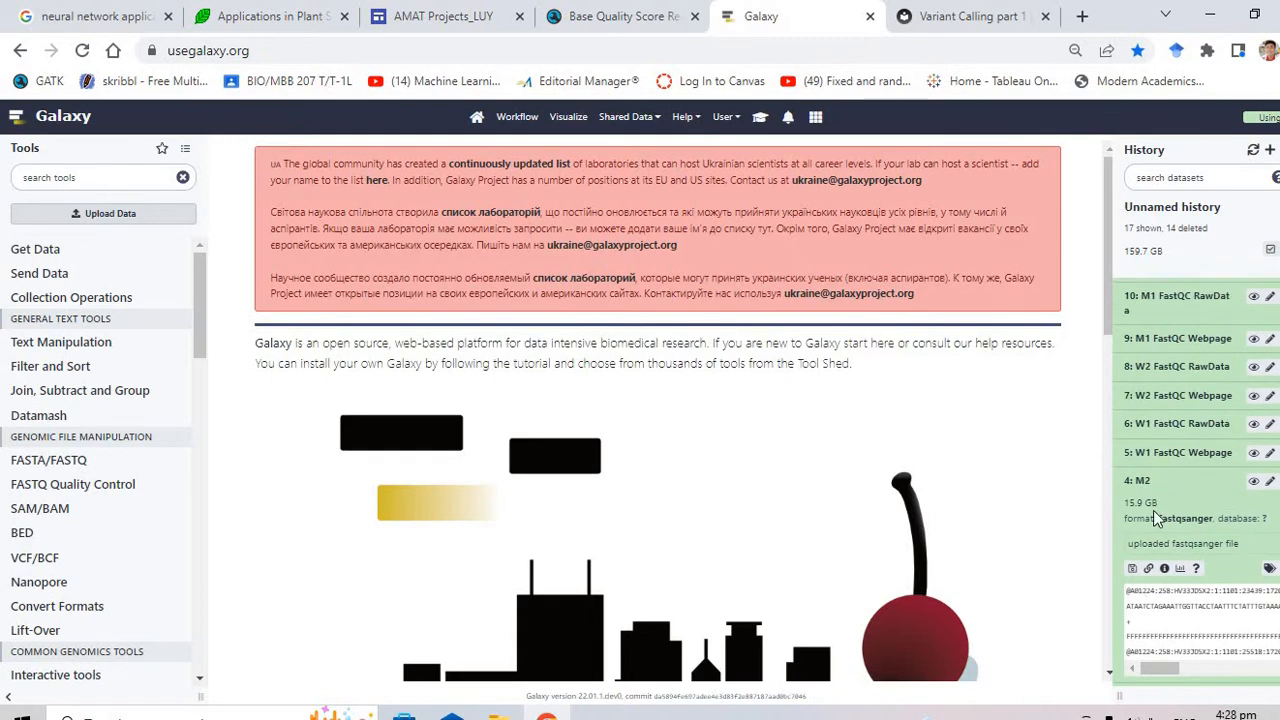
scroll(1155, 518, "up", 3)
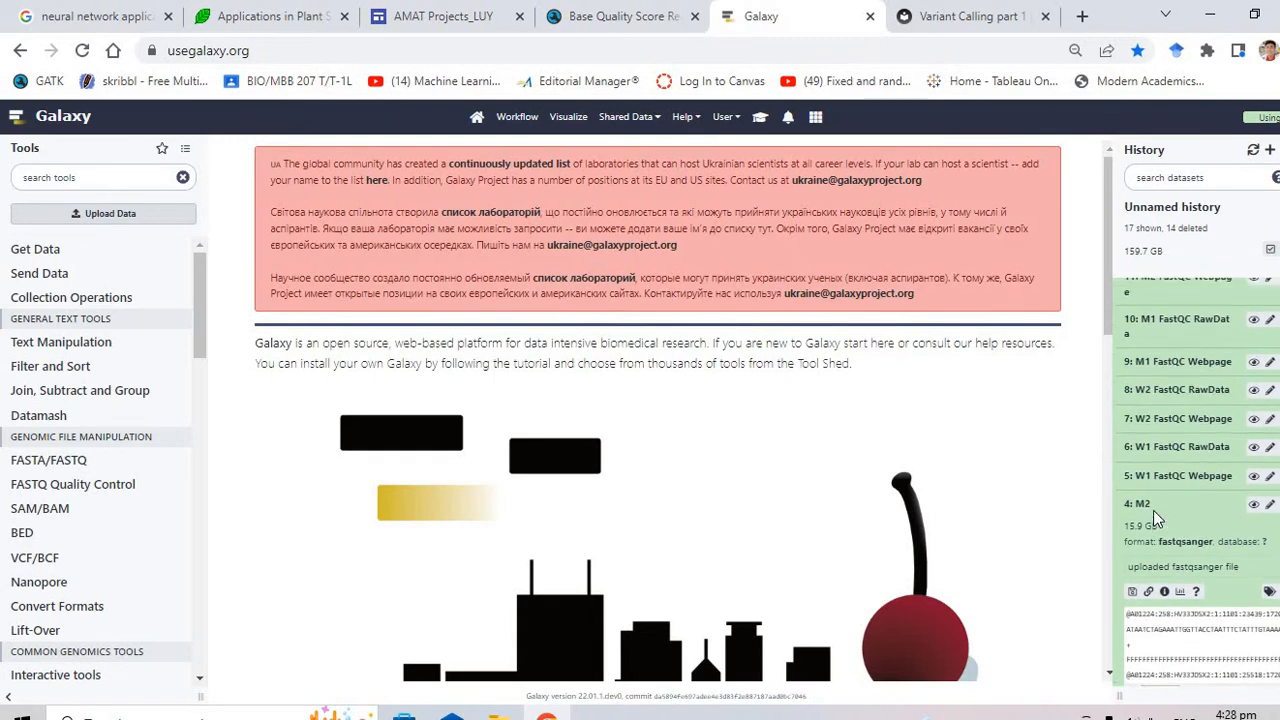
Search the tools for fastqc, open FastQC Read Quality reports, and view the datasets available as raw read data
left_click(132, 175)
type("fastqc")
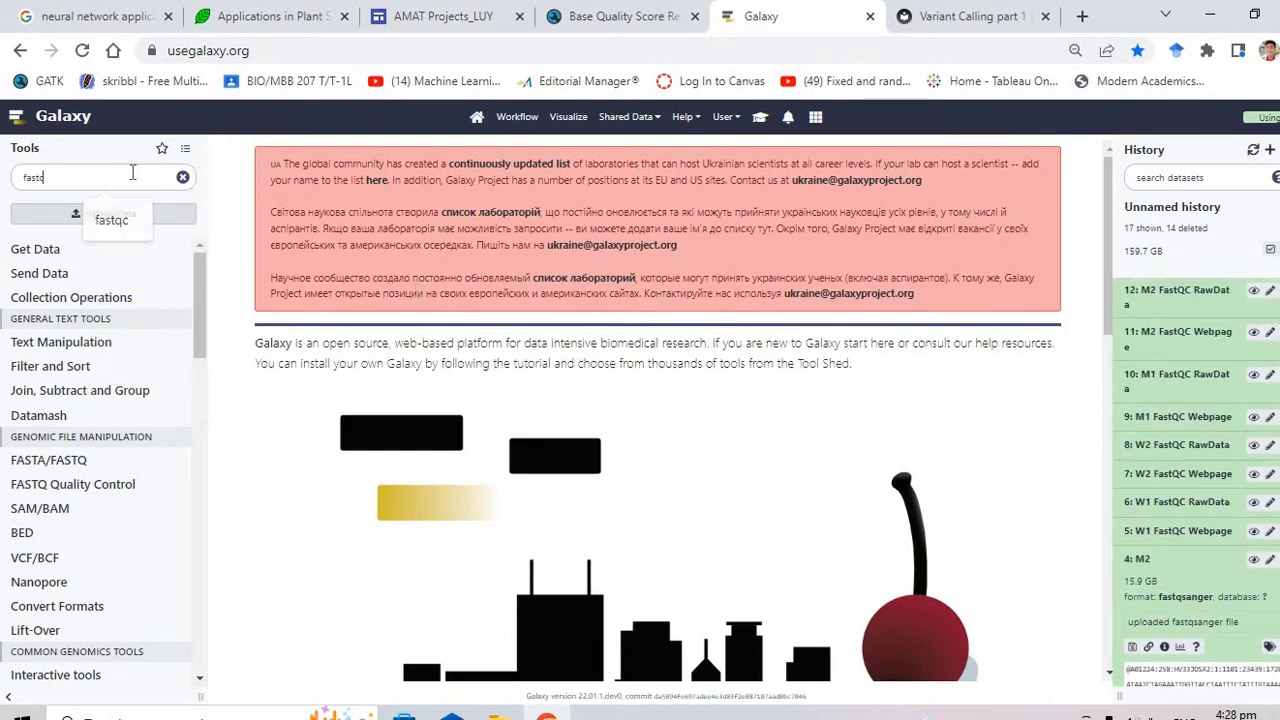
left_click(112, 221)
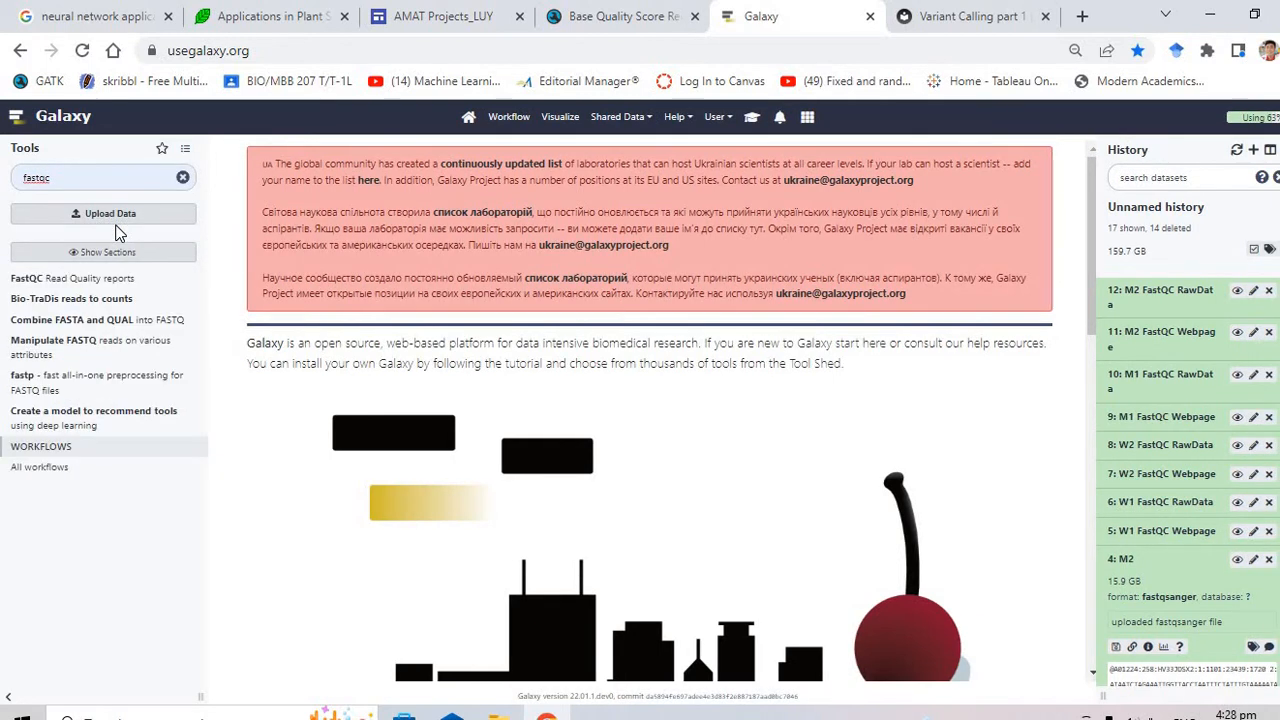
left_click(82, 281)
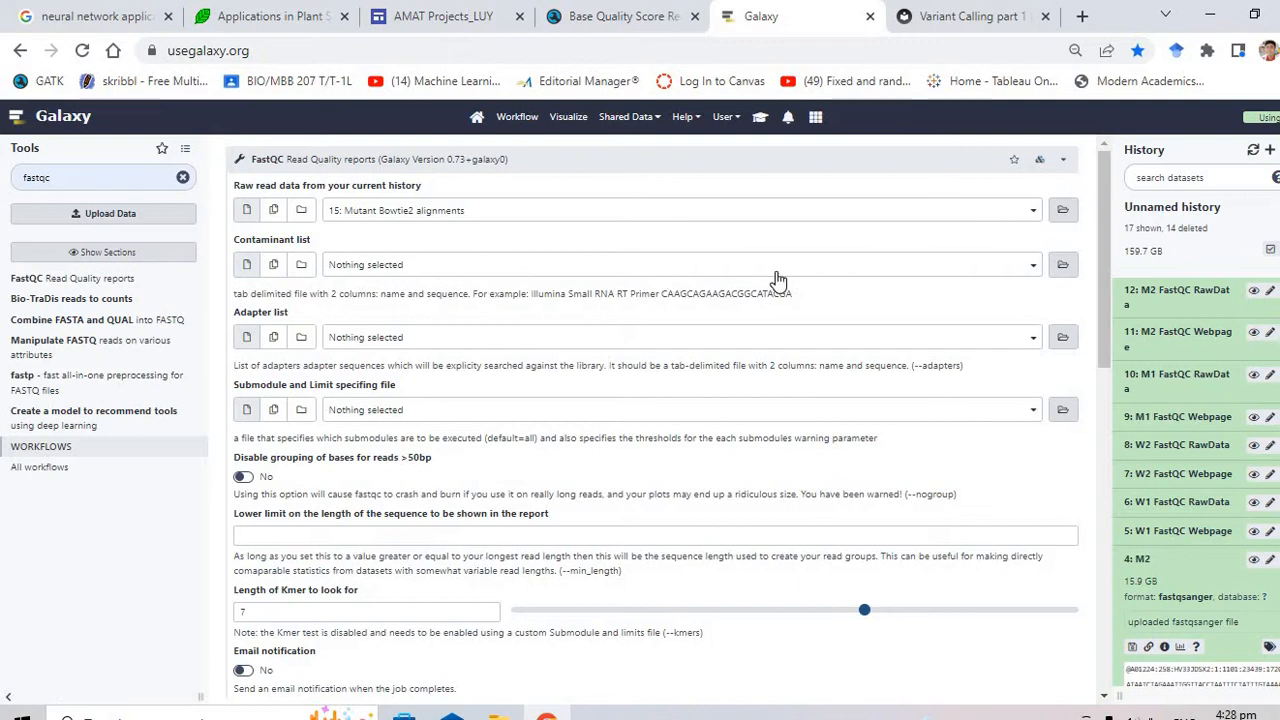
left_click(832, 213)
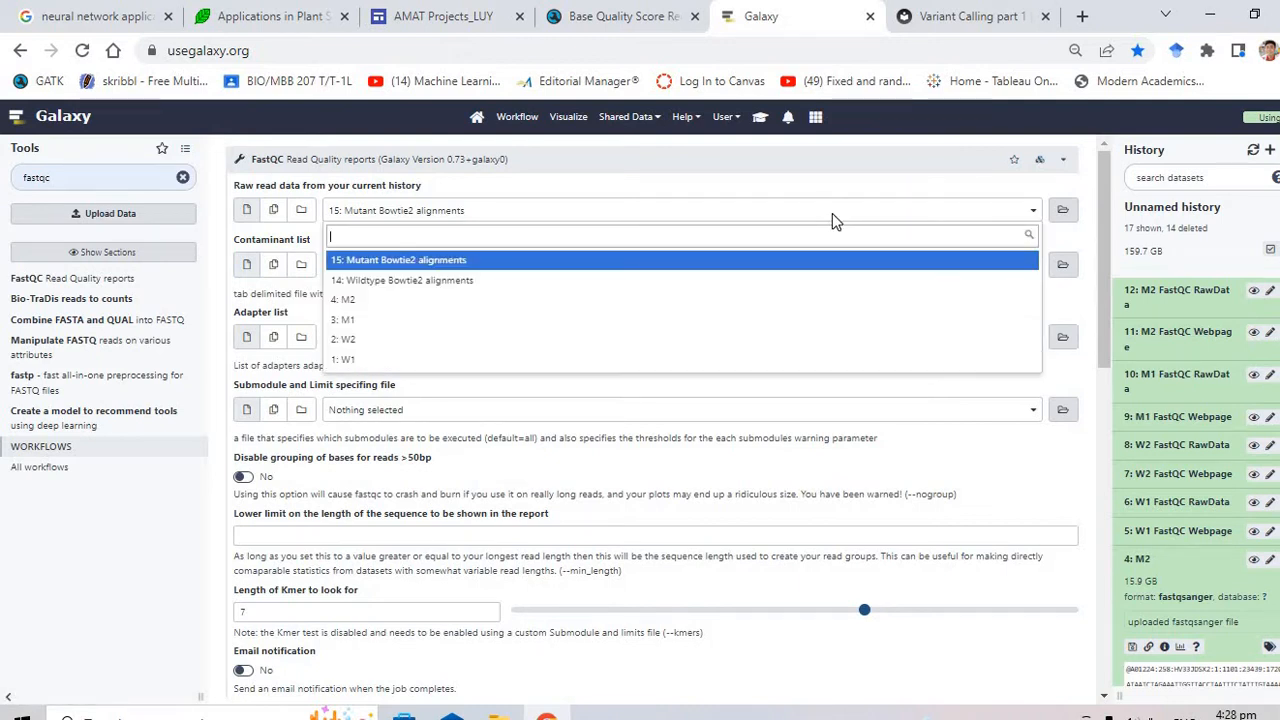
left_click(832, 216)
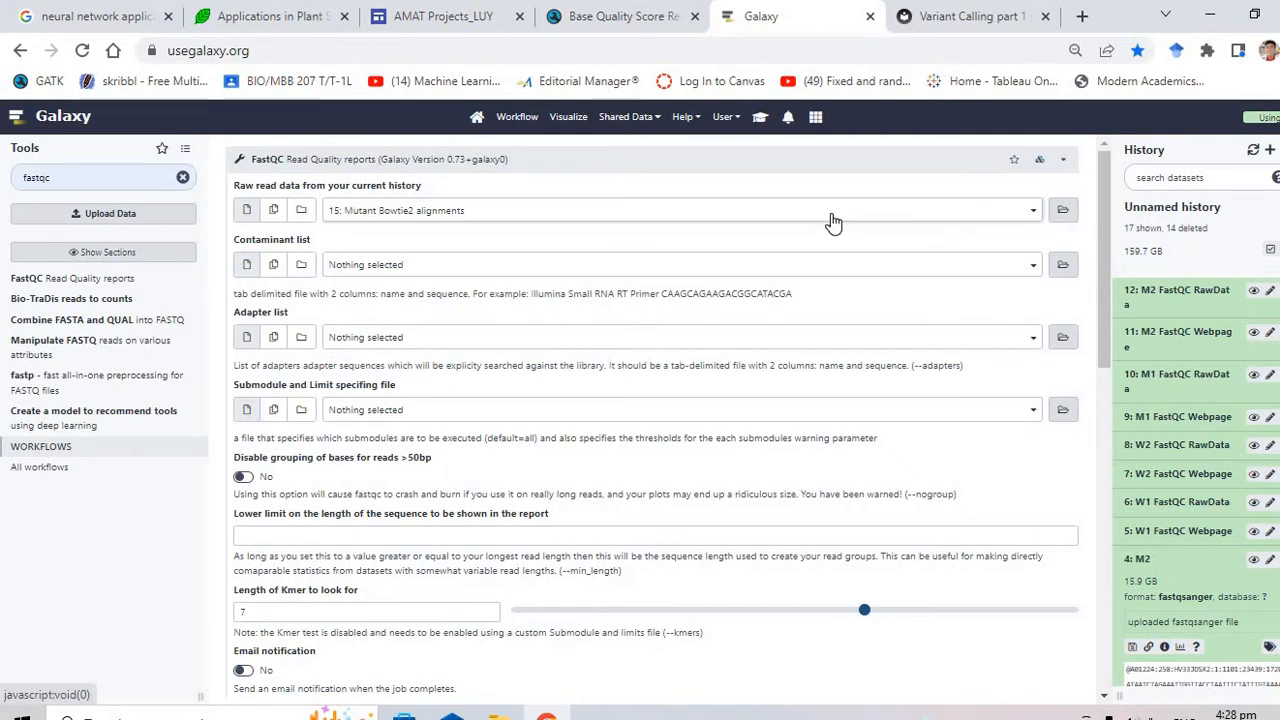
Expand the W1 FastQC Webpage dataset in the history and open its visualization options
scroll(1245, 498, "down", 2)
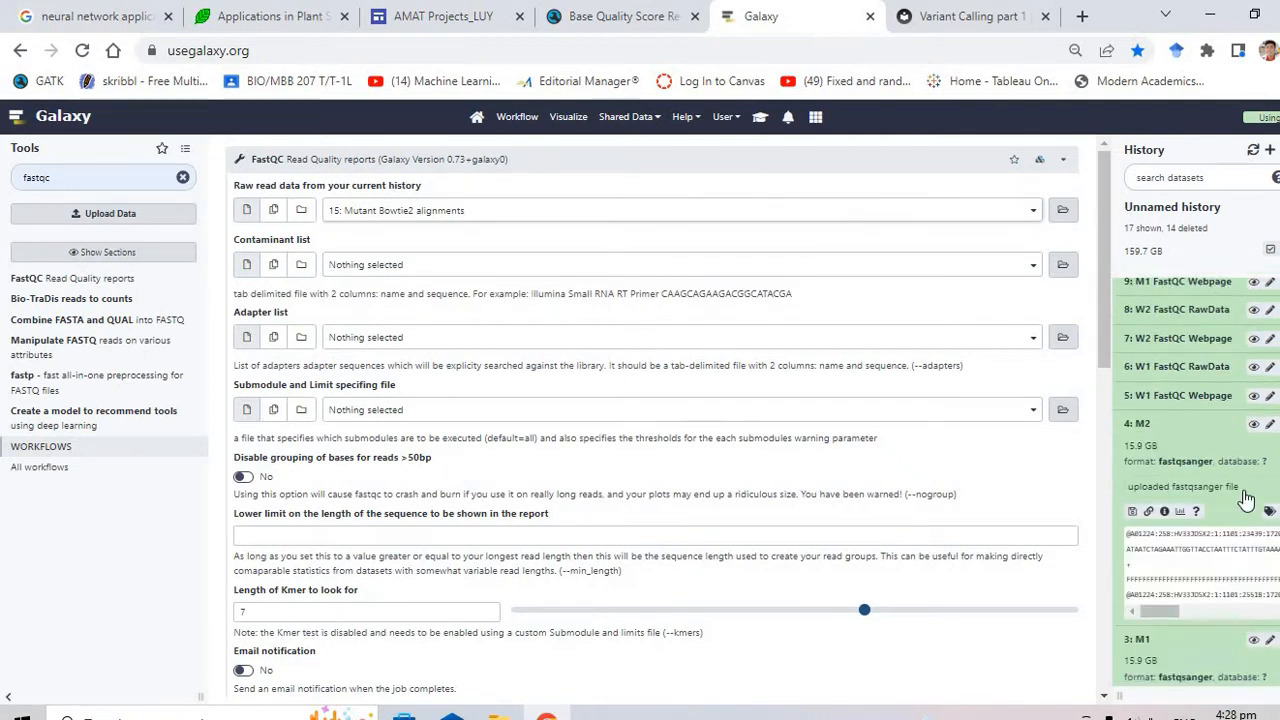
scroll(1245, 498, "up", 1)
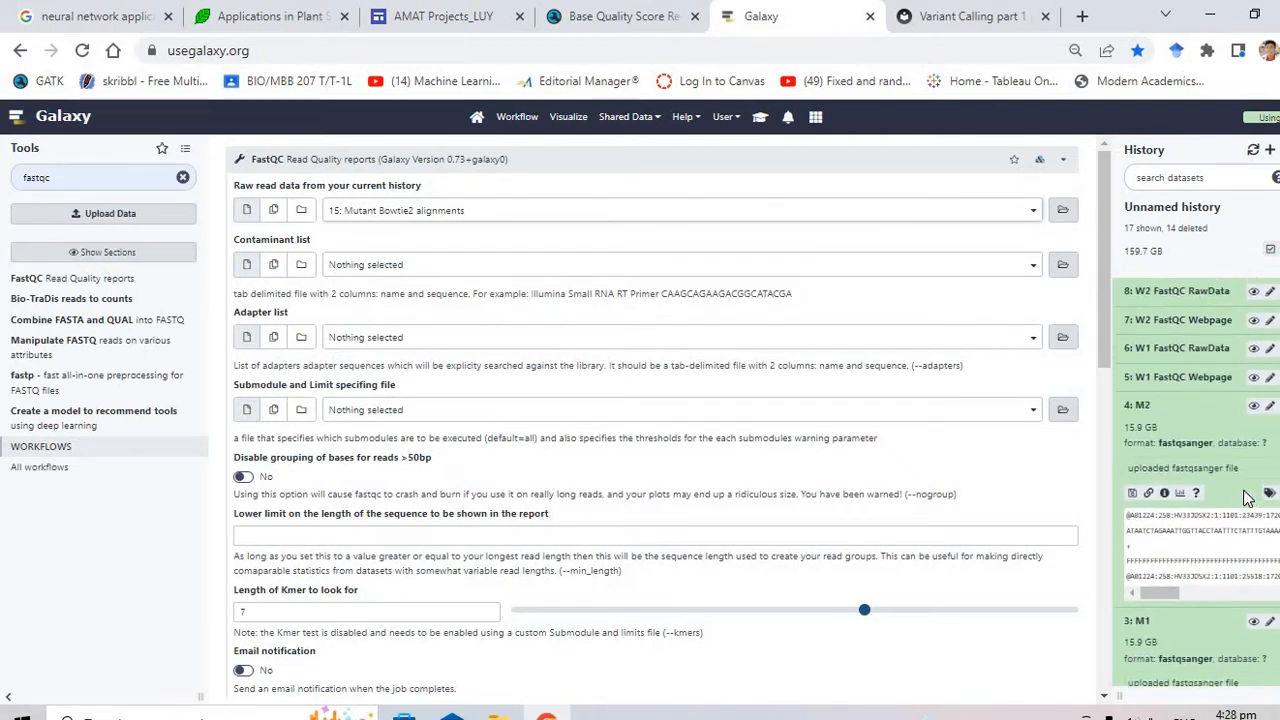
left_click(1205, 388)
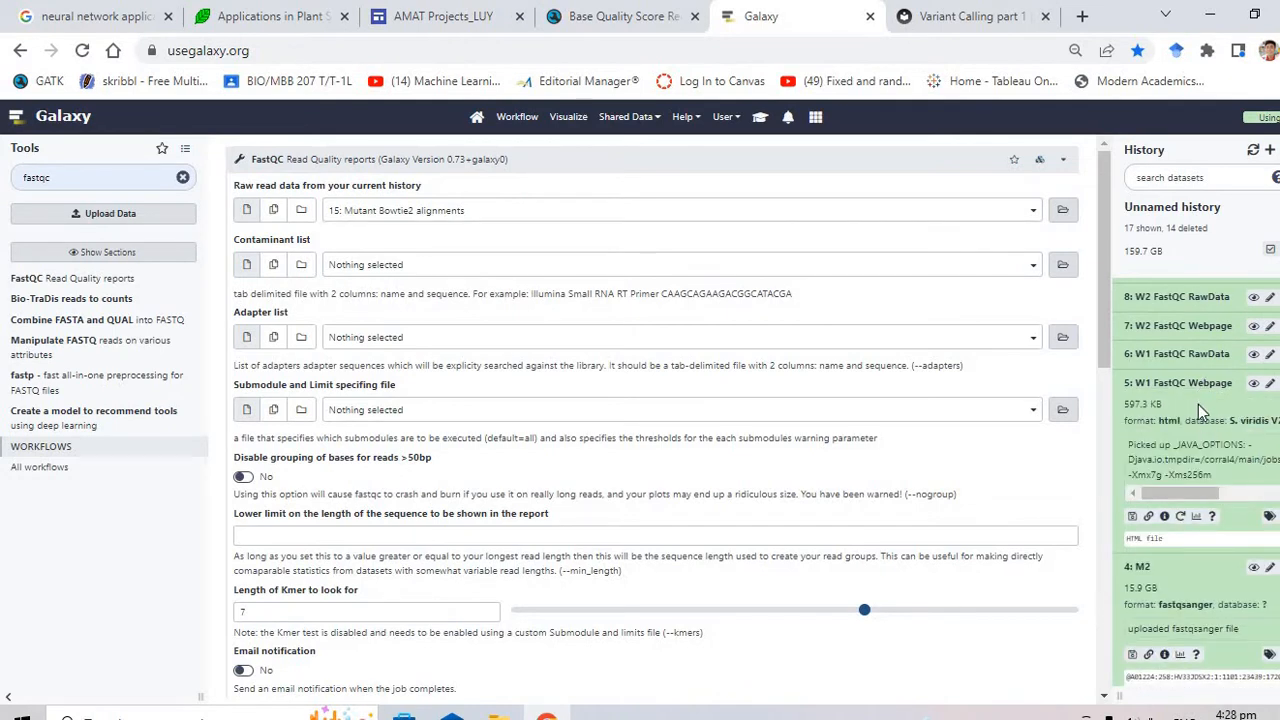
scroll(1200, 408, "up", 2)
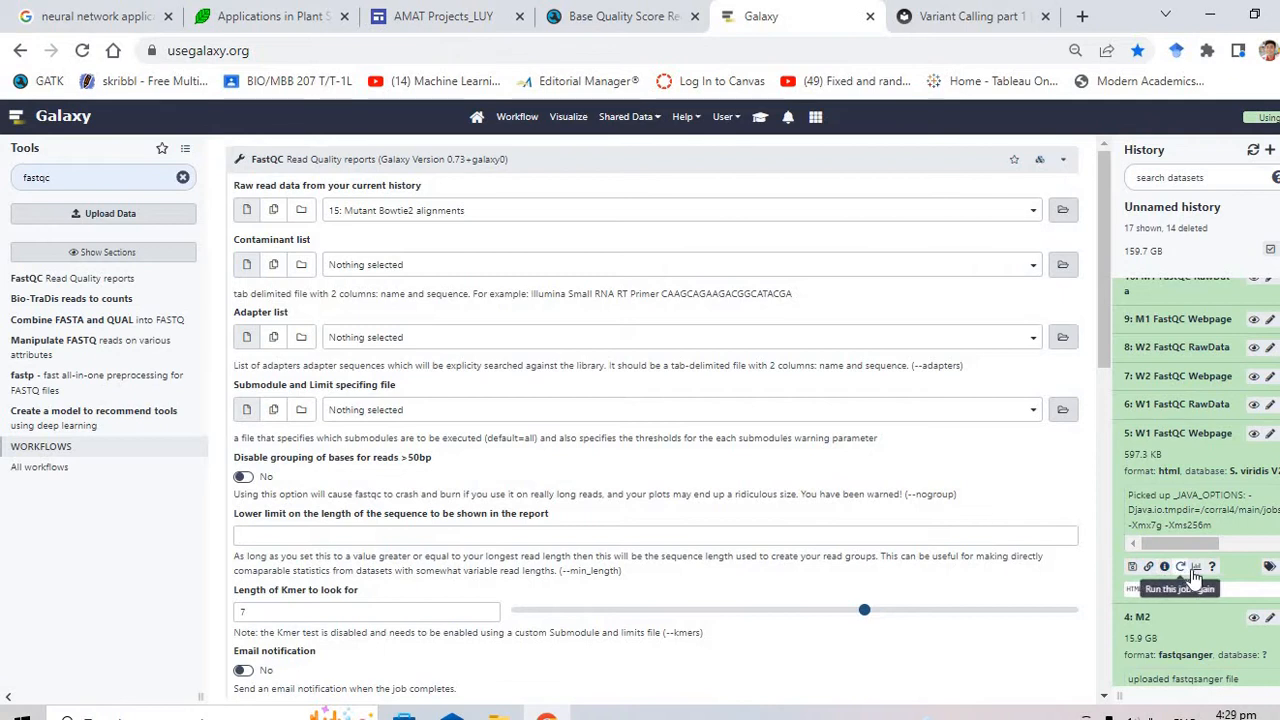
left_click(1195, 569)
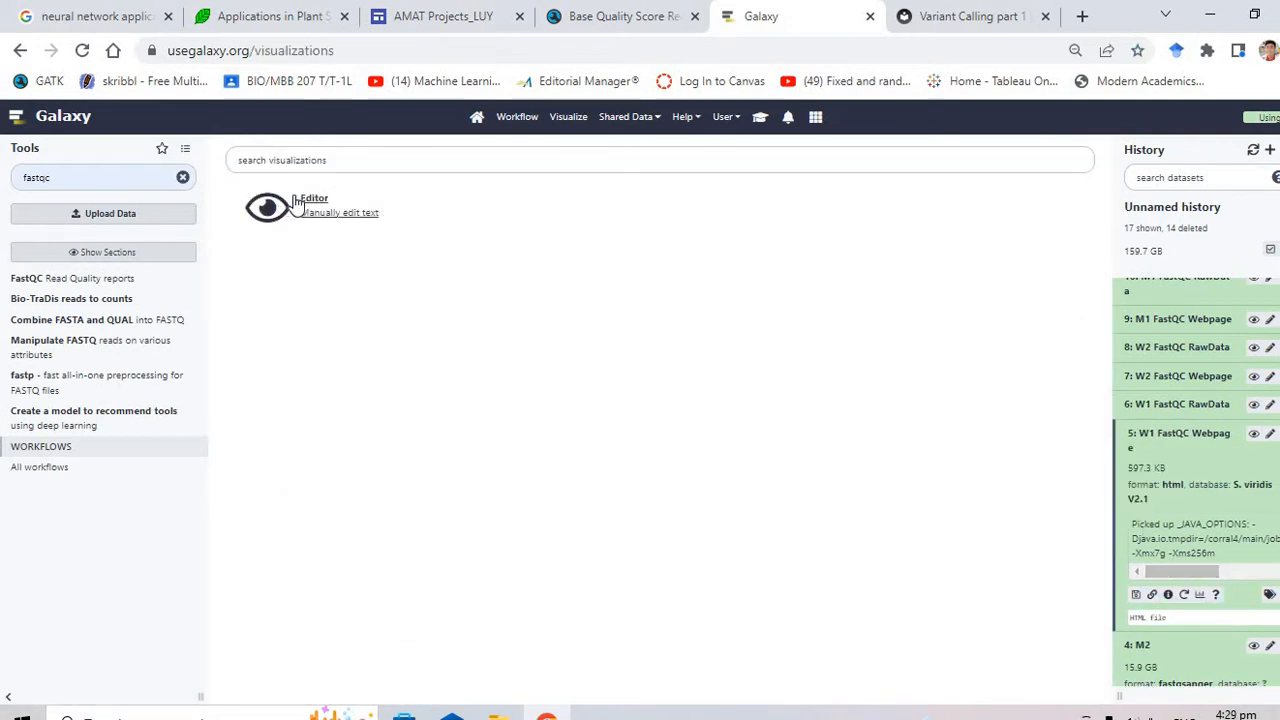
scroll(1217, 512, "down", 1)
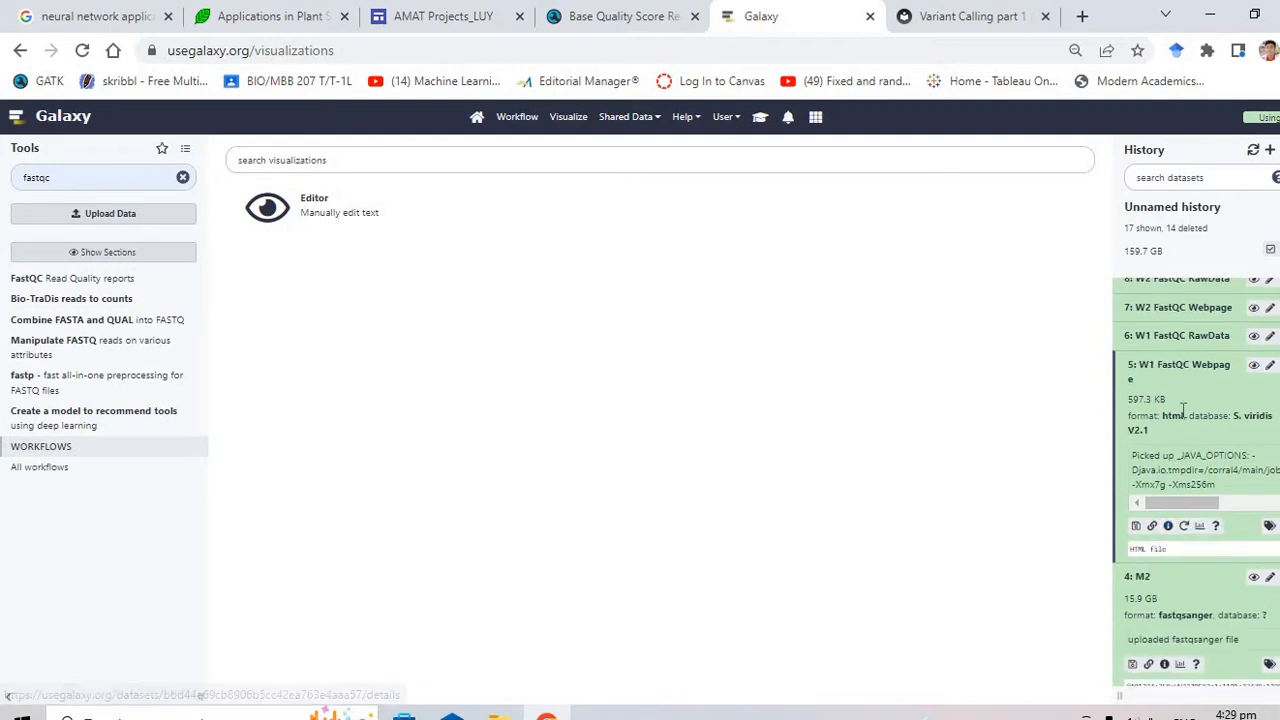
scroll(1192, 492, "down", 1)
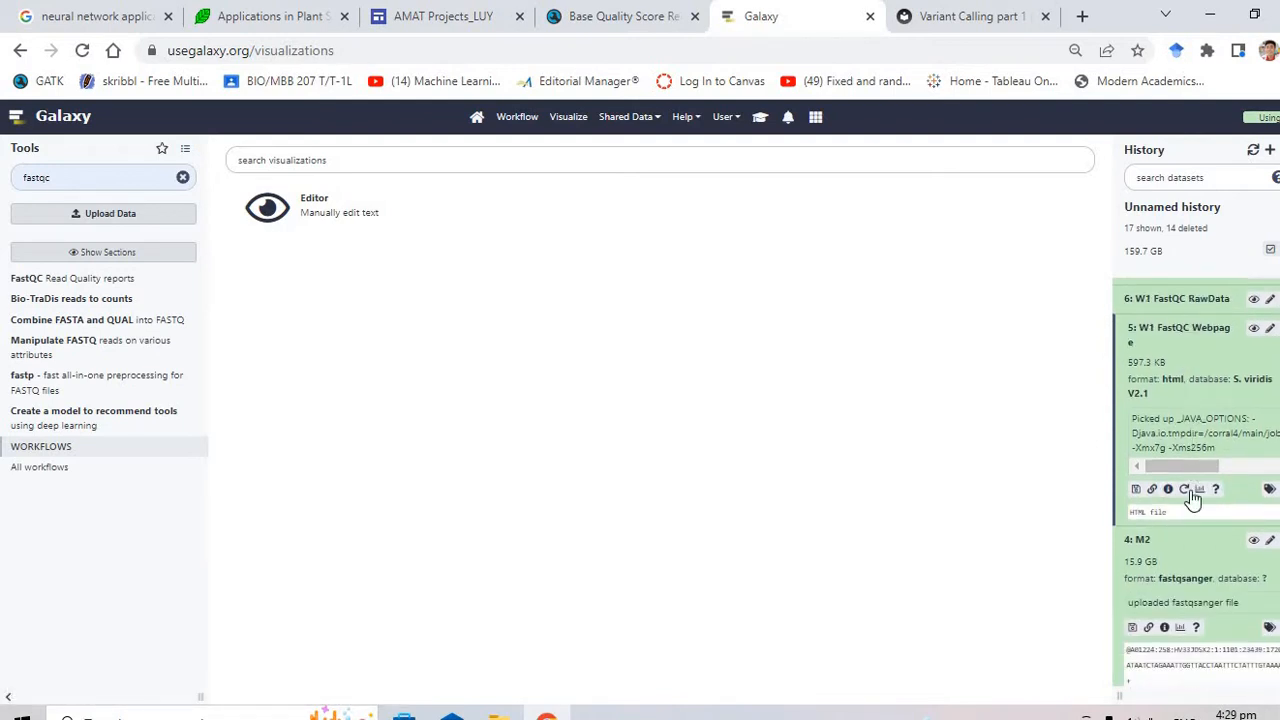
Expand the W1 FastQC RawData dataset in the history and open its visualization options
scroll(1207, 398, "up", 1)
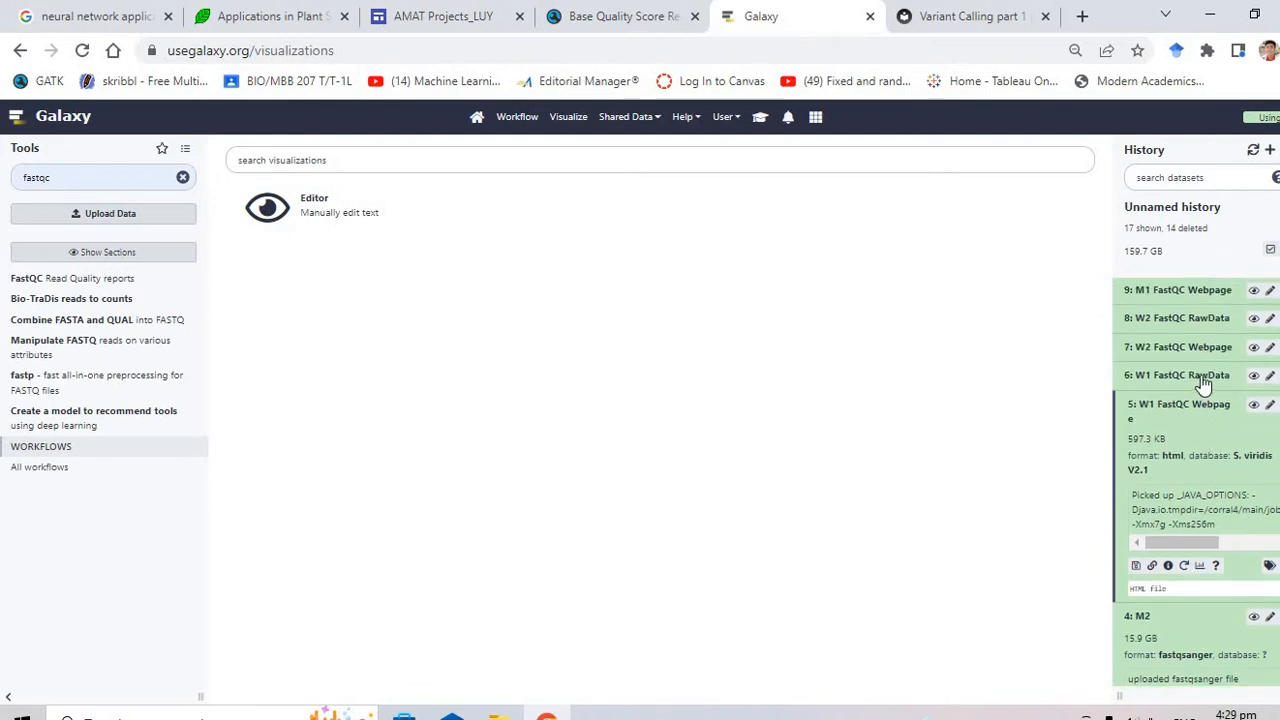
left_click(1202, 378)
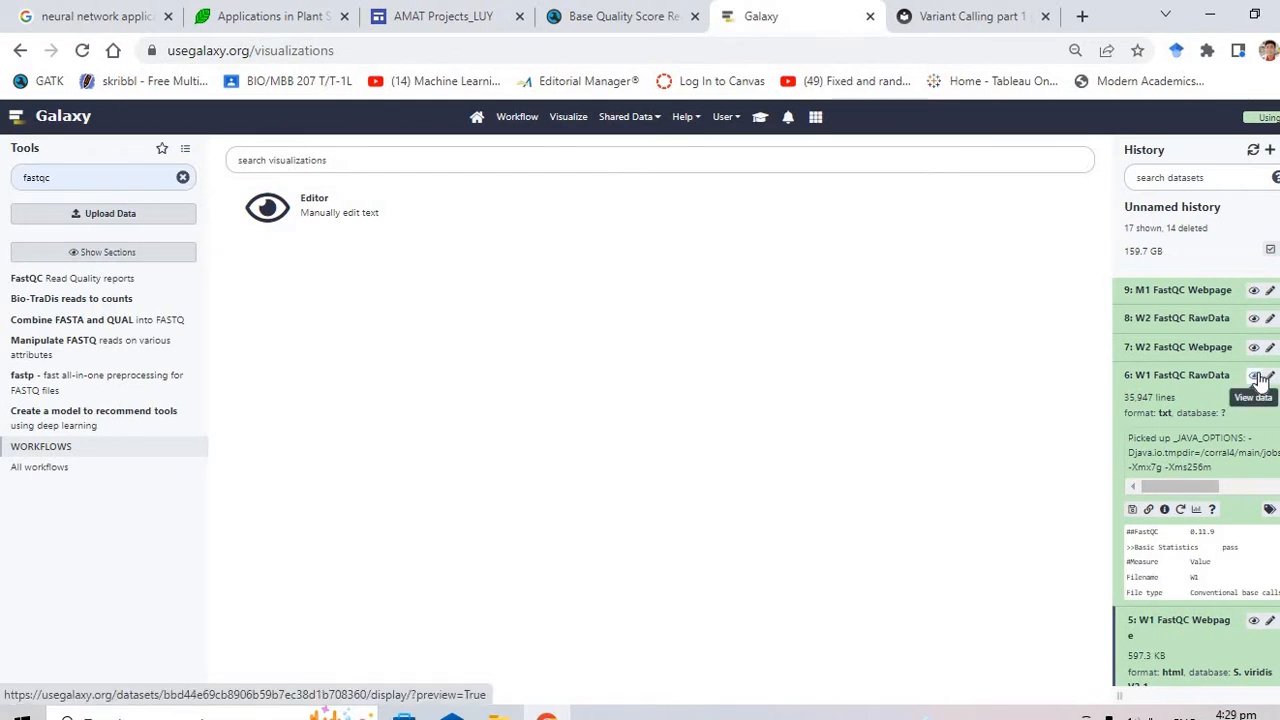
left_click(1198, 511)
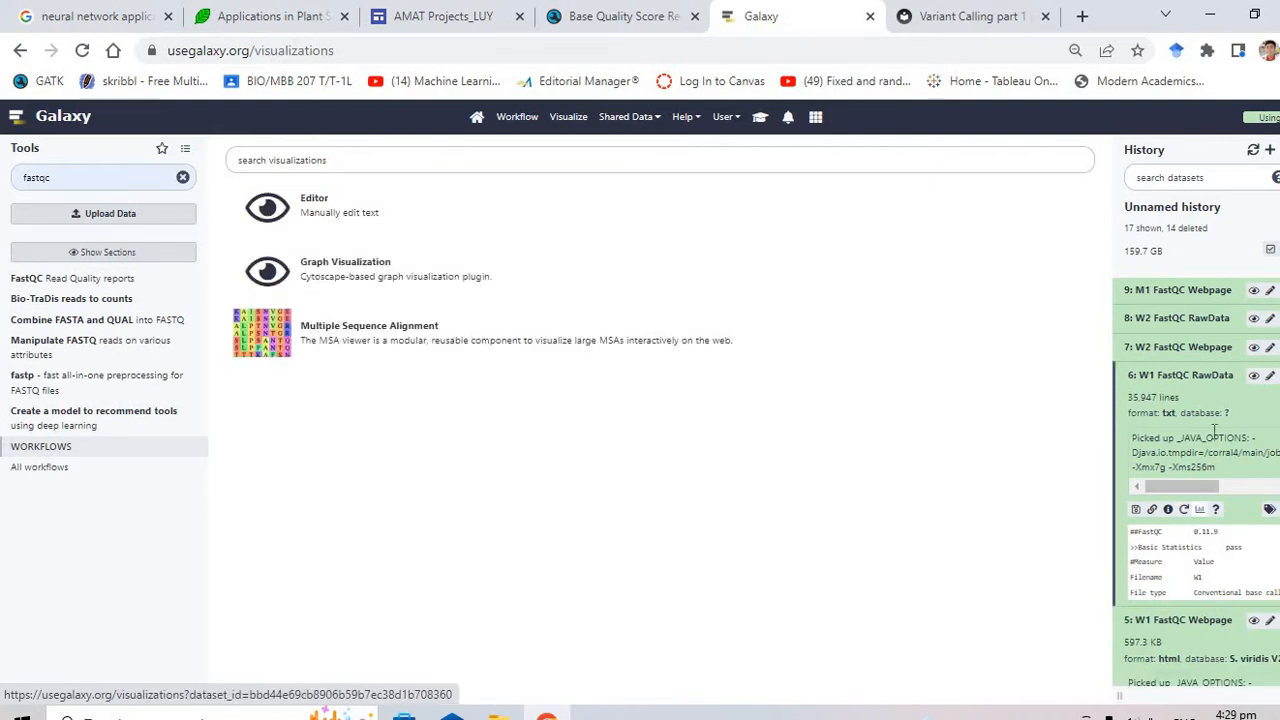
Display the W2 FastQC Webpage report and examine its basic statistics and per base sequence quality plot
left_click(1215, 346)
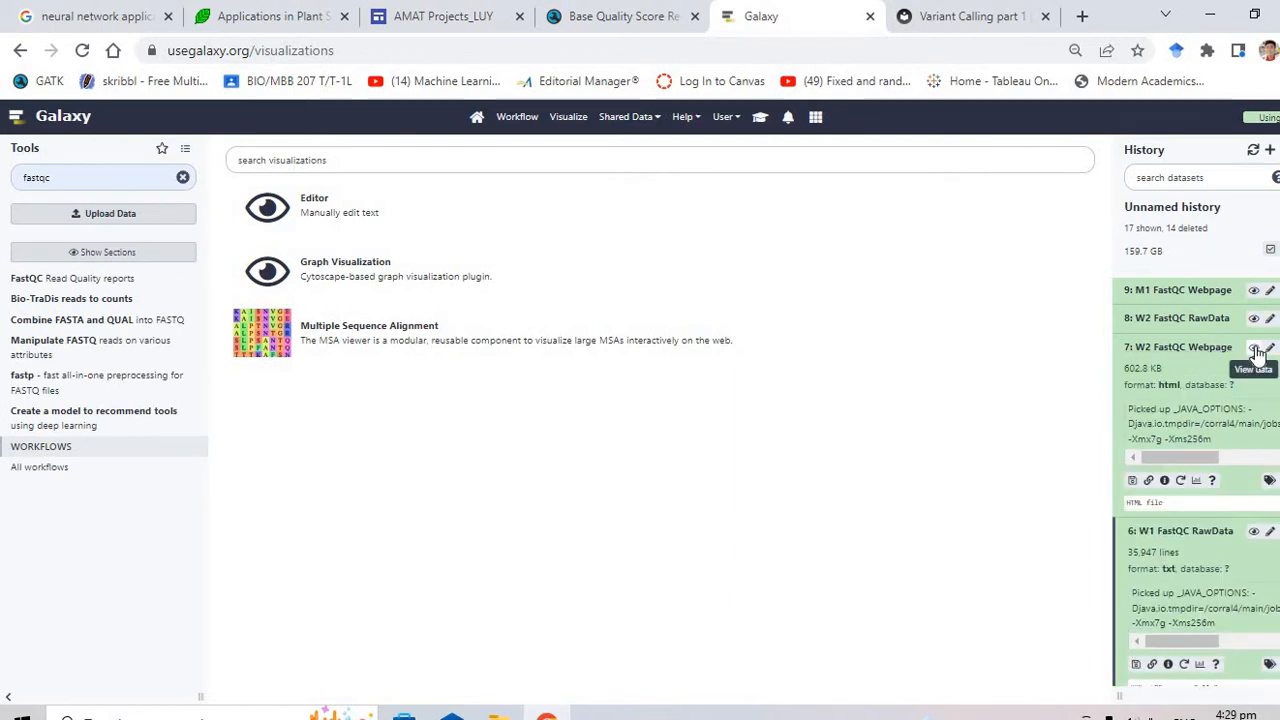
left_click(1255, 348)
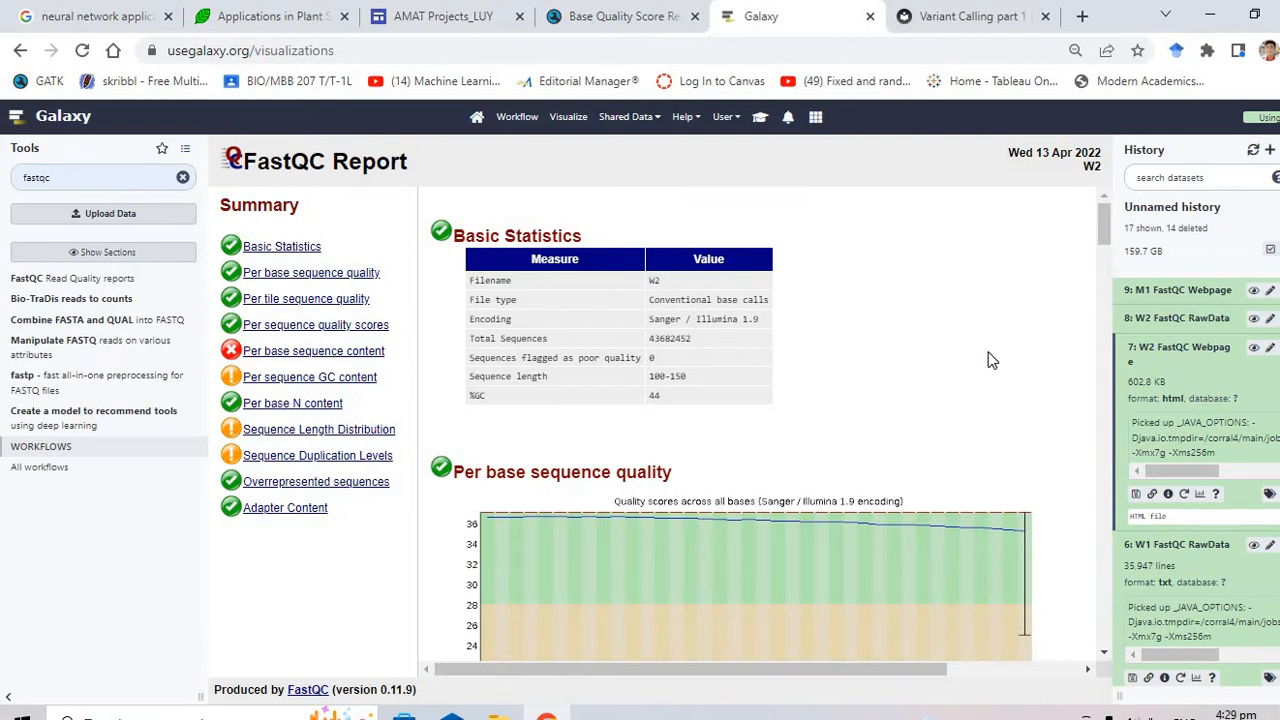
scroll(992, 360, "down", 1)
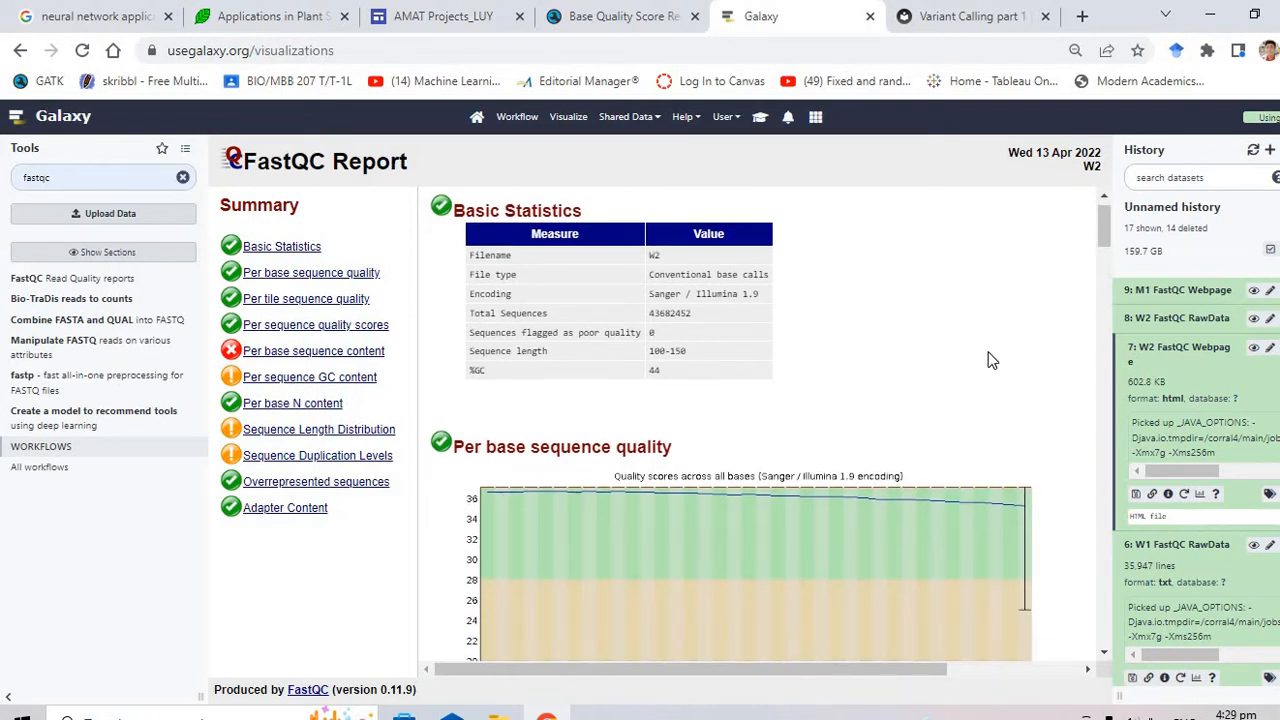
scroll(990, 360, "down", 3)
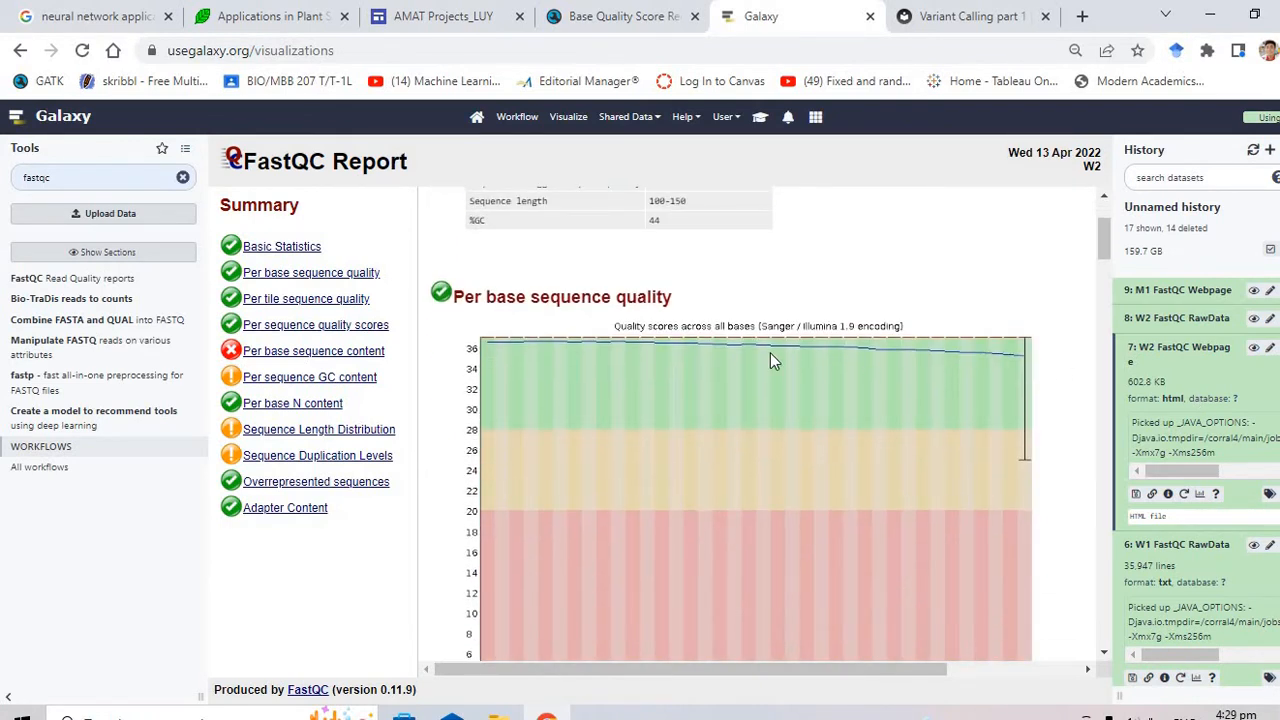
scroll(681, 342, "down", 2)
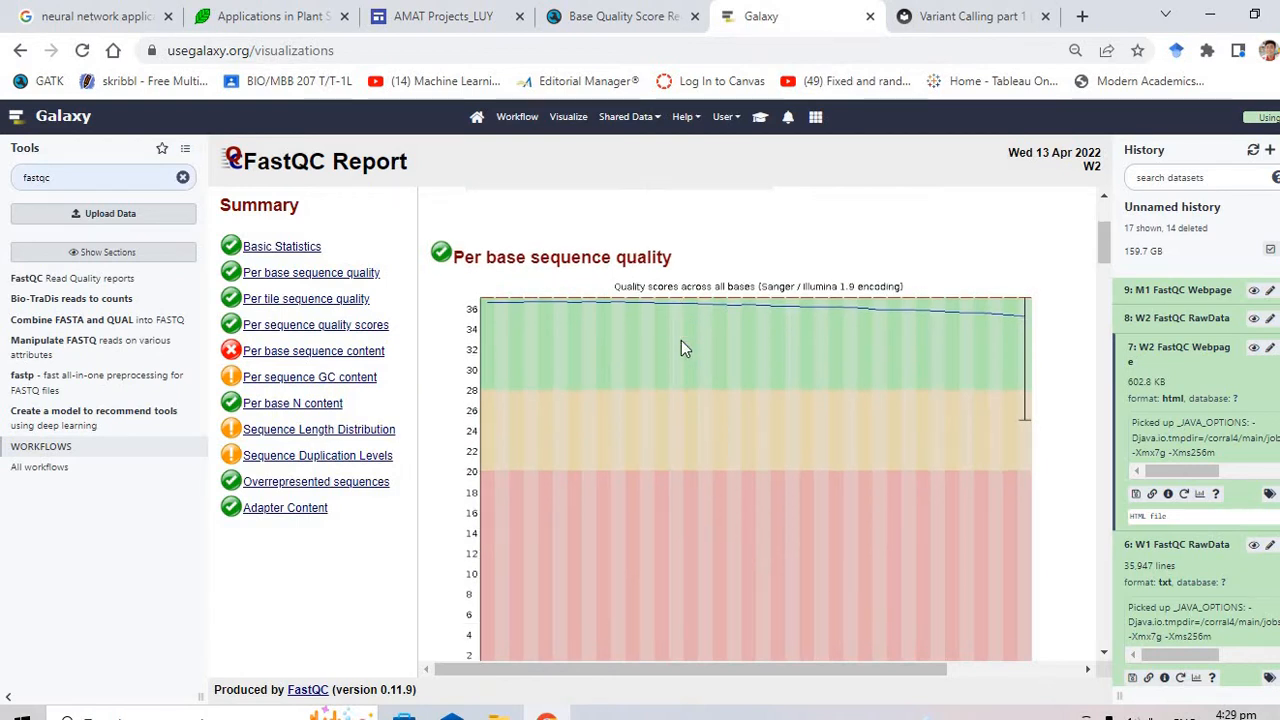
scroll(680, 340, "down", 2)
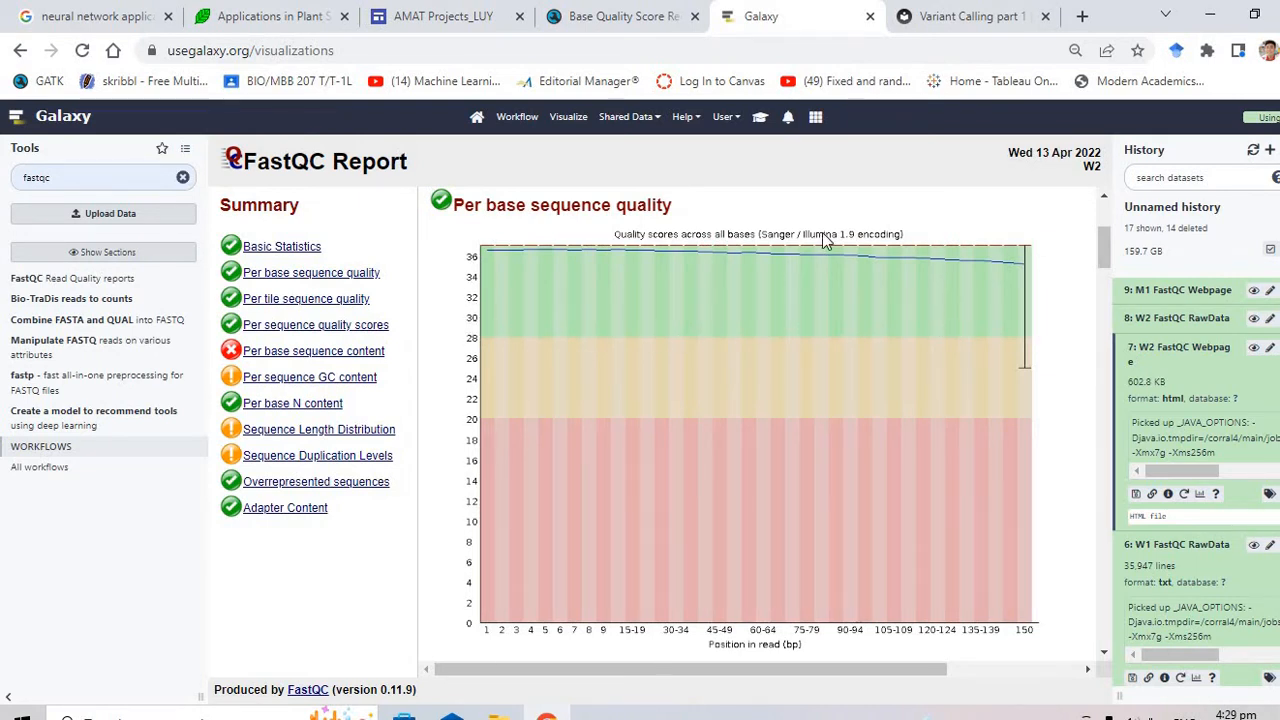
scroll(824, 240, "down", 2)
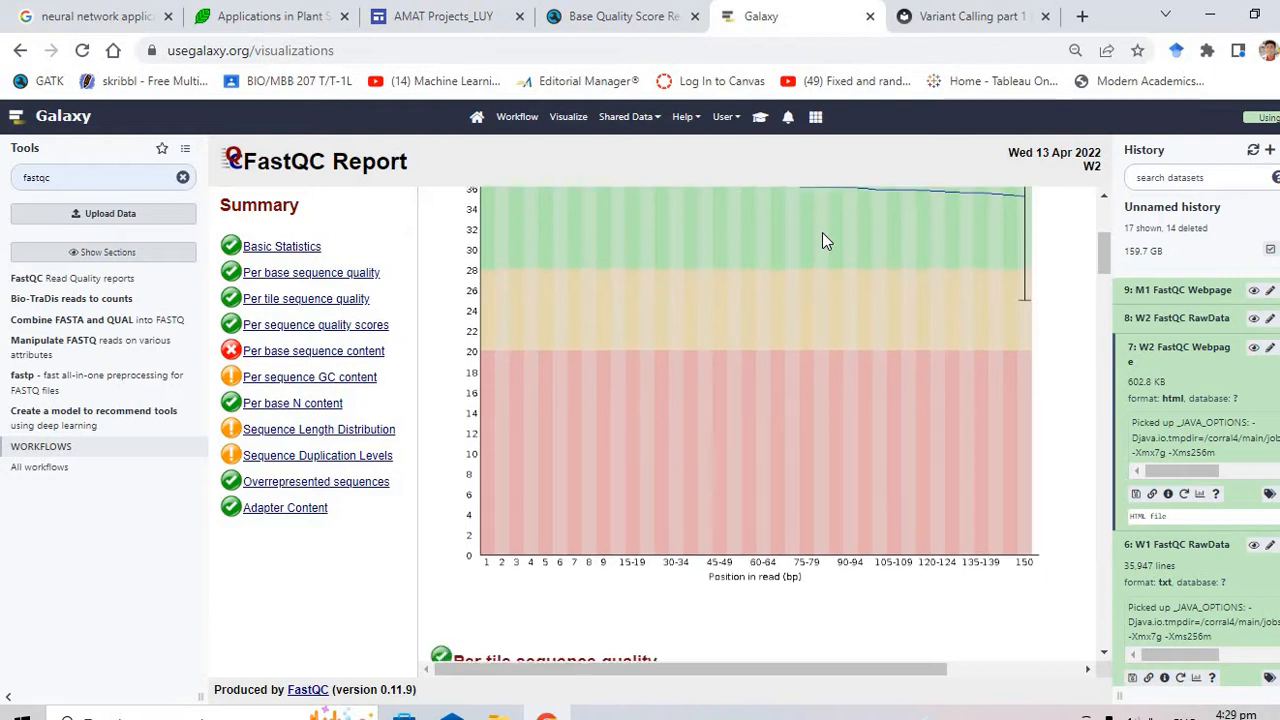
scroll(824, 240, "up", 1)
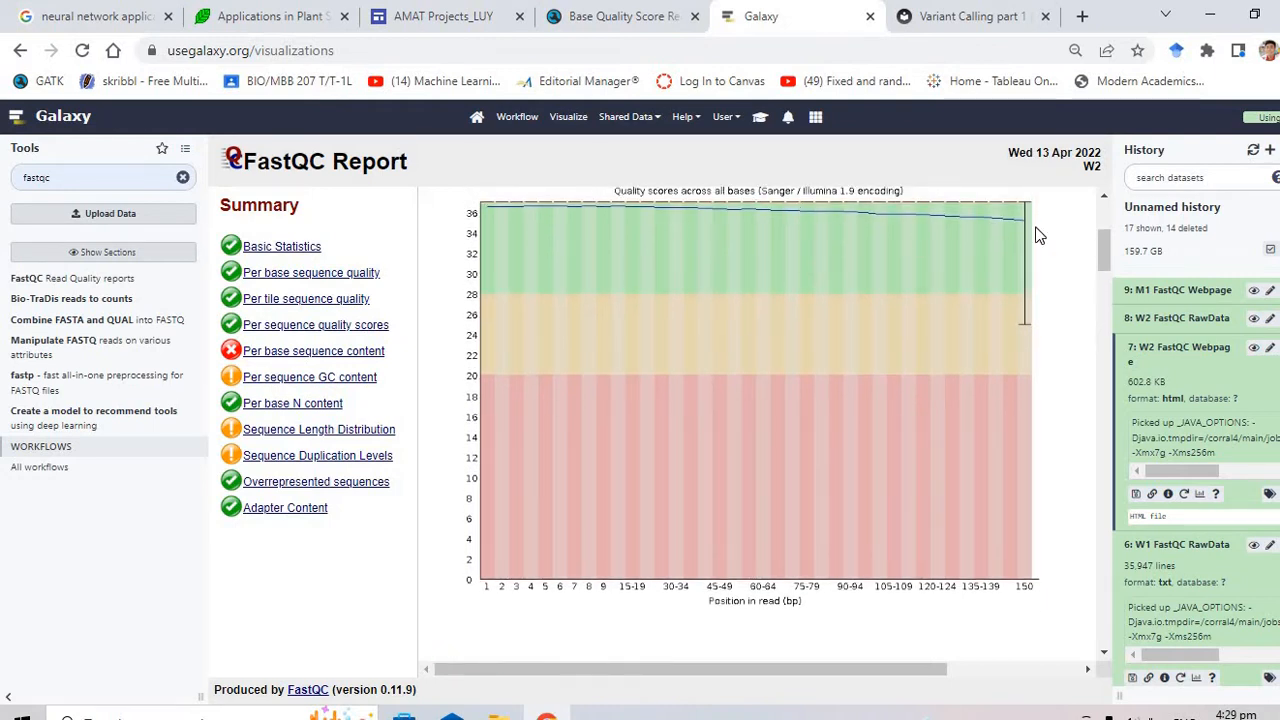
Examine the remaining W2 report plots from per tile sequence quality through per base N content
scroll(1034, 229, "down", 10)
scroll(1036, 235, "down", 6)
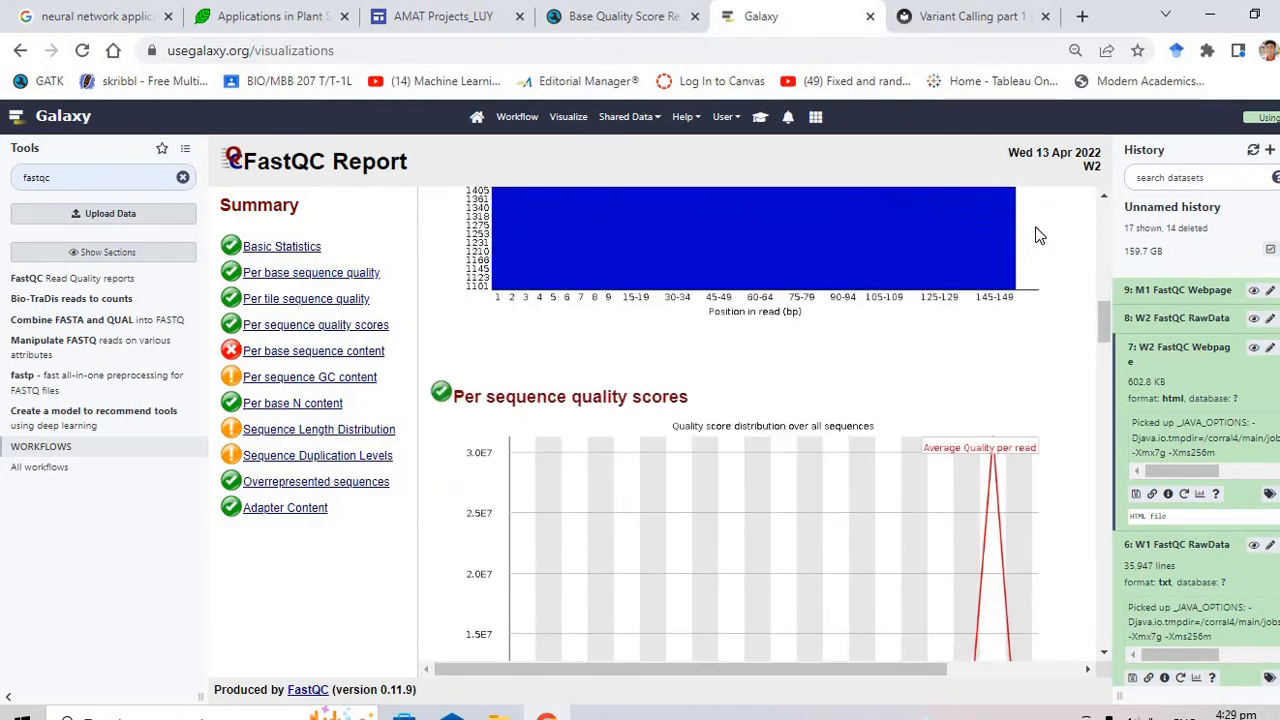
scroll(1036, 235, "down", 5)
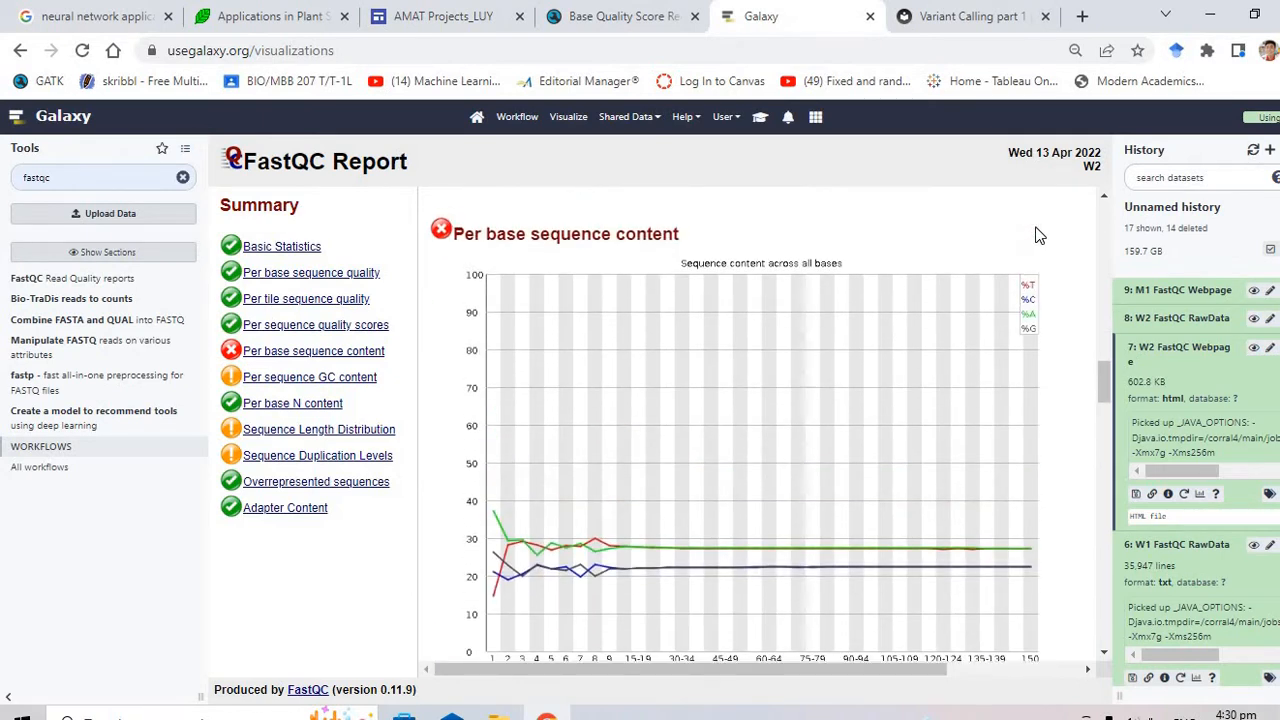
scroll(1036, 235, "down", 5)
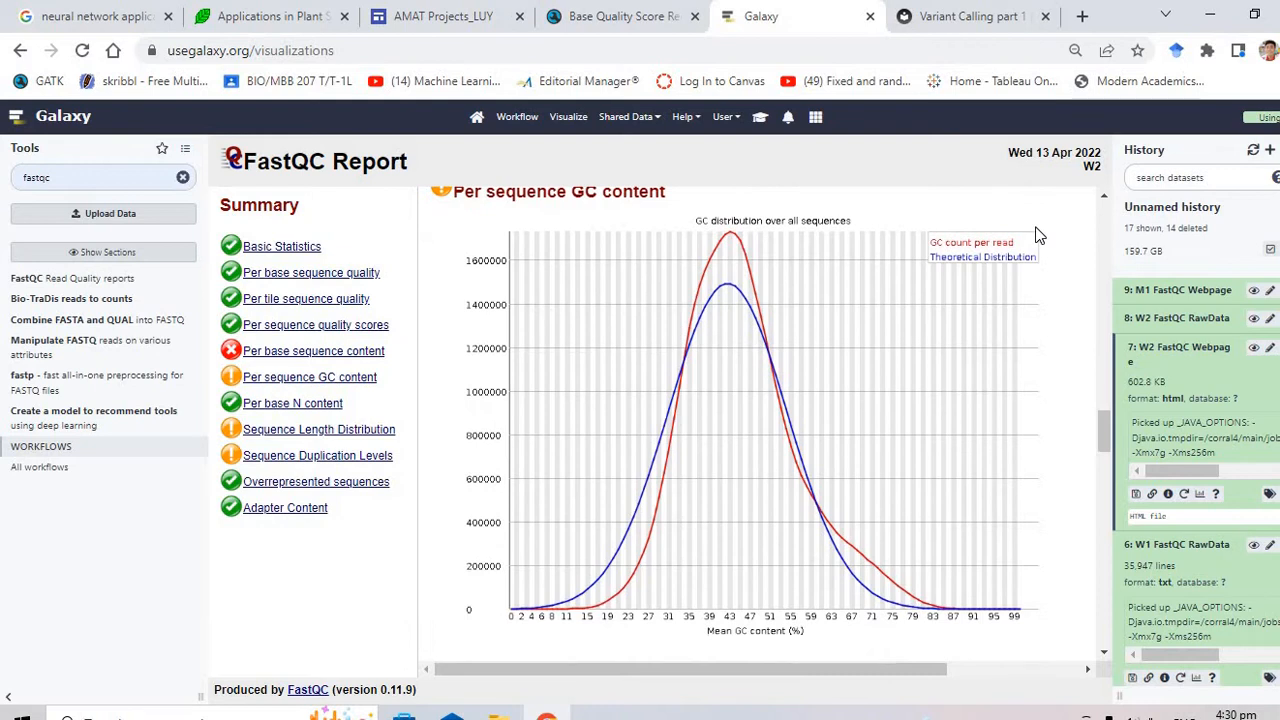
scroll(1036, 235, "down", 5)
scroll(1036, 235, "down", 5)
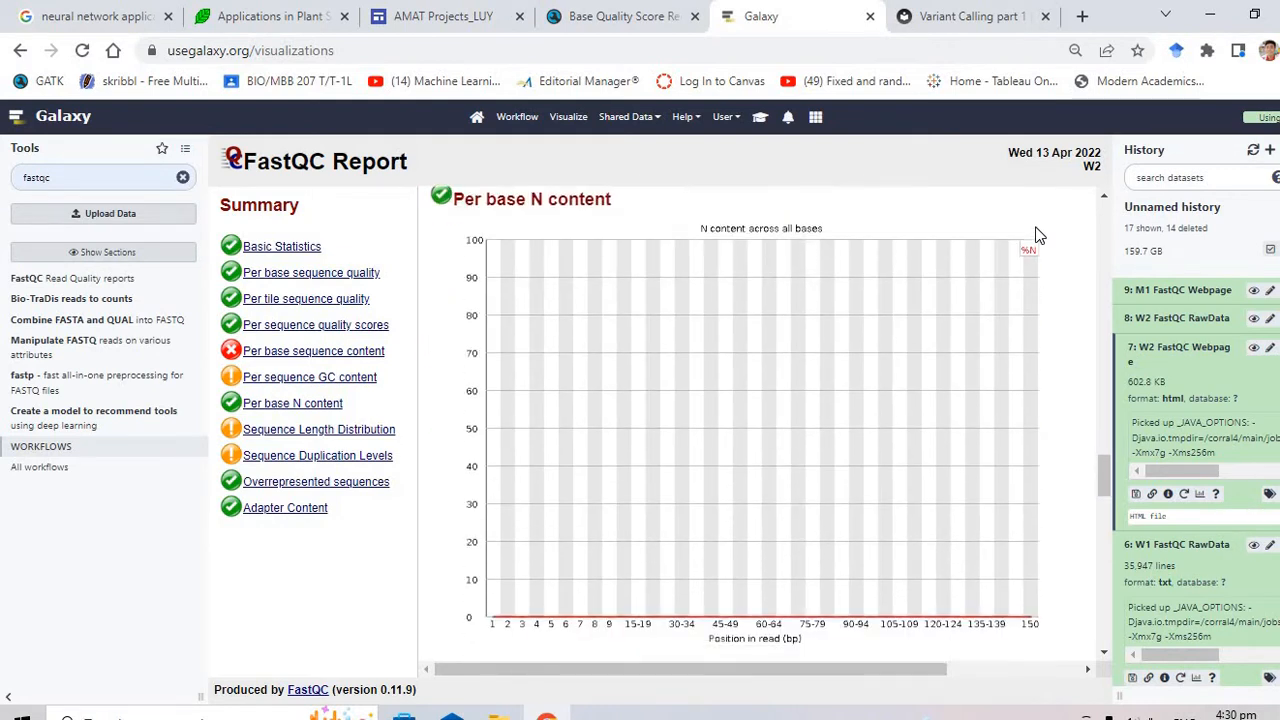
scroll(1040, 235, "up", 5)
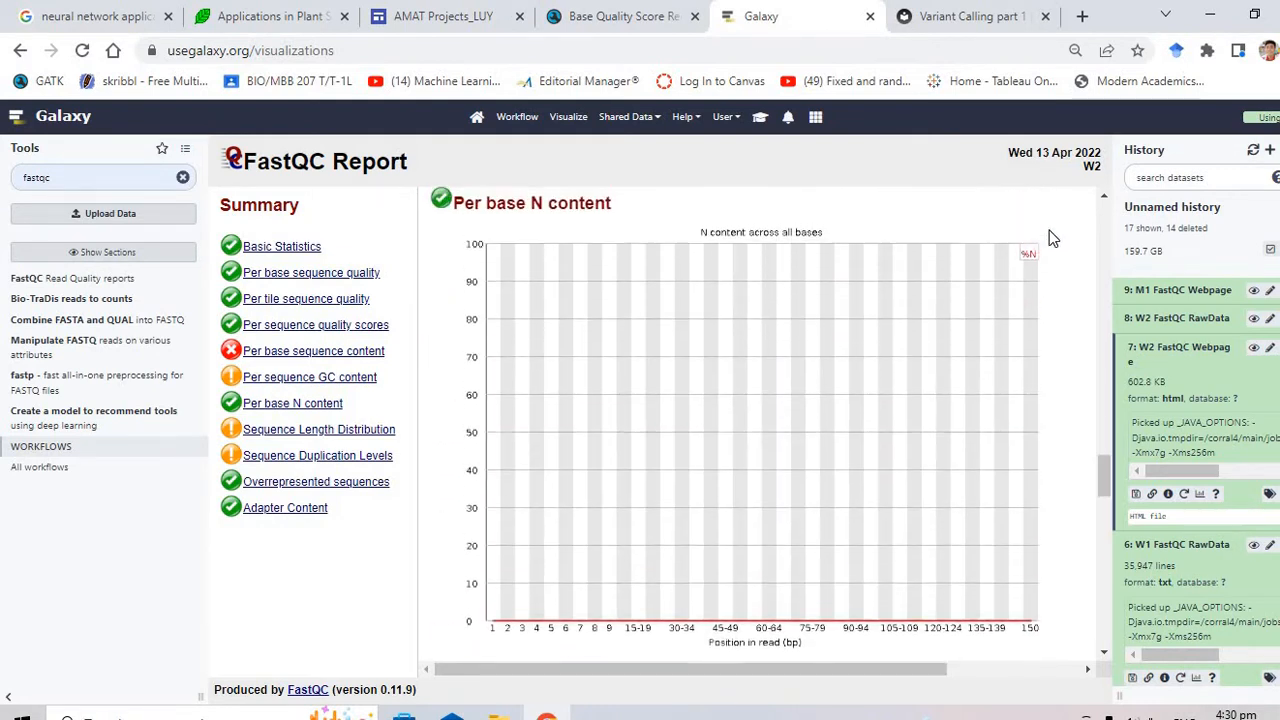
Expand the Wildtype Bowtie2 alignments dataset in the history to view its format and settings
scroll(1248, 350, "up", 2)
scroll(1248, 358, "up", 3)
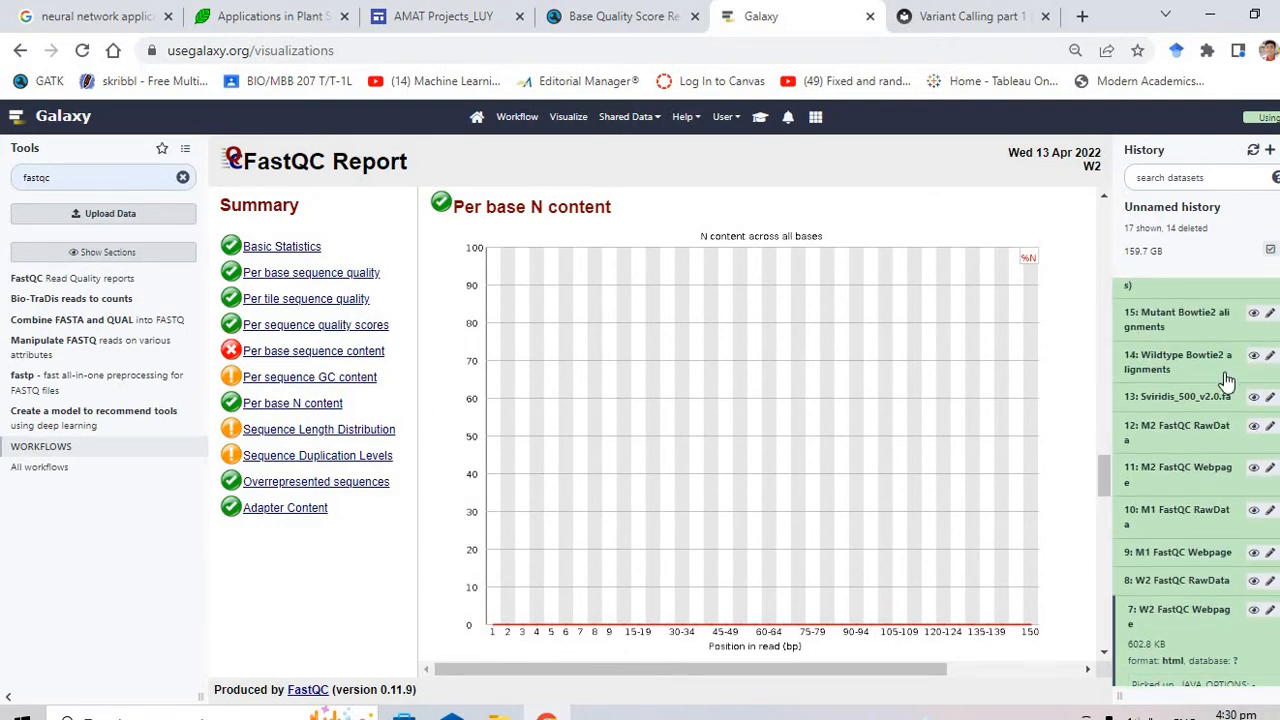
scroll(1210, 385, "up", 2)
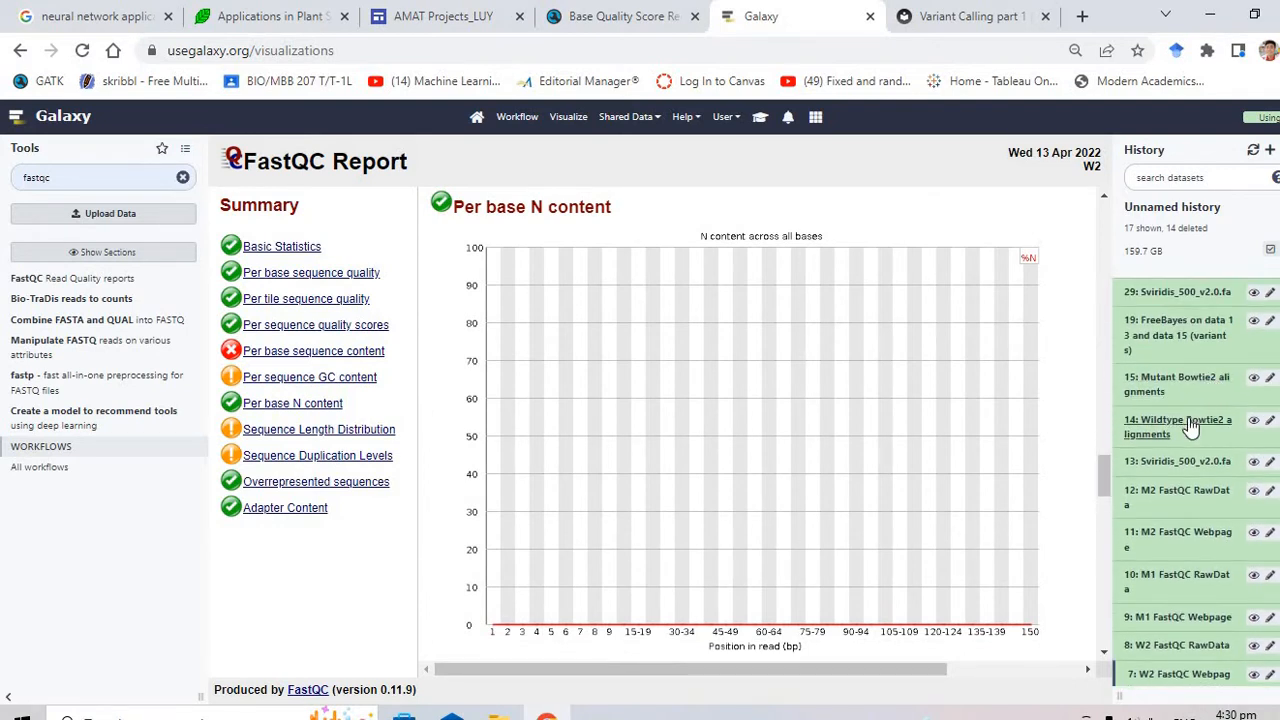
left_click(1190, 427)
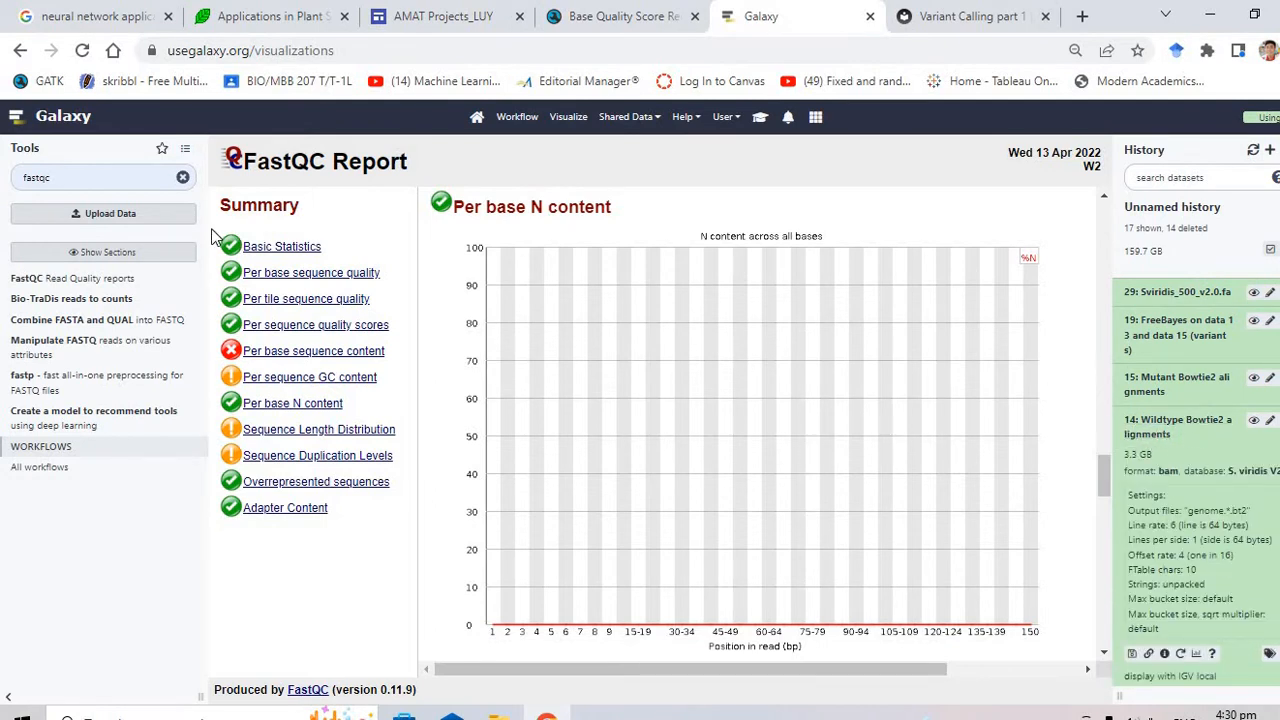
Search the tools for bwa-mem and open Map with BWA-MEM
left_click(129, 178)
key("BackSpace")
key("BackSpace")
key("BackSpace")
key("BackSpace")
key("BackSpace")
key("BackSpace")
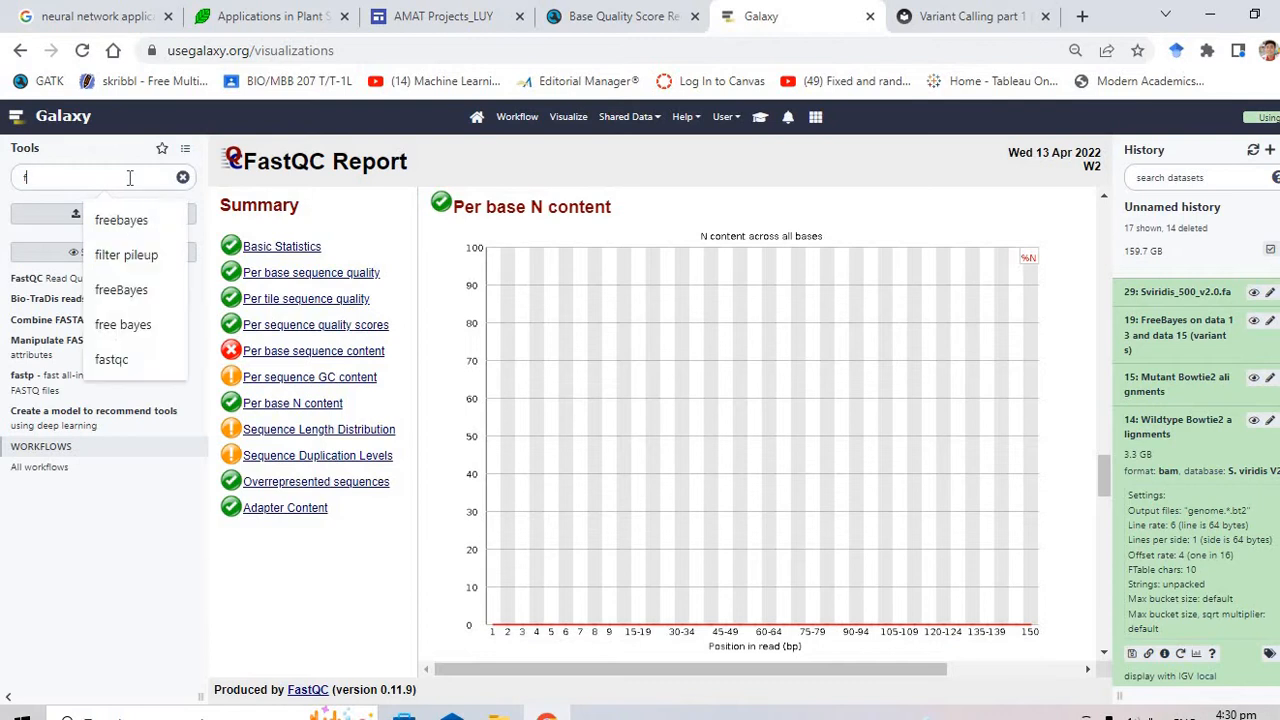
type("bwa")
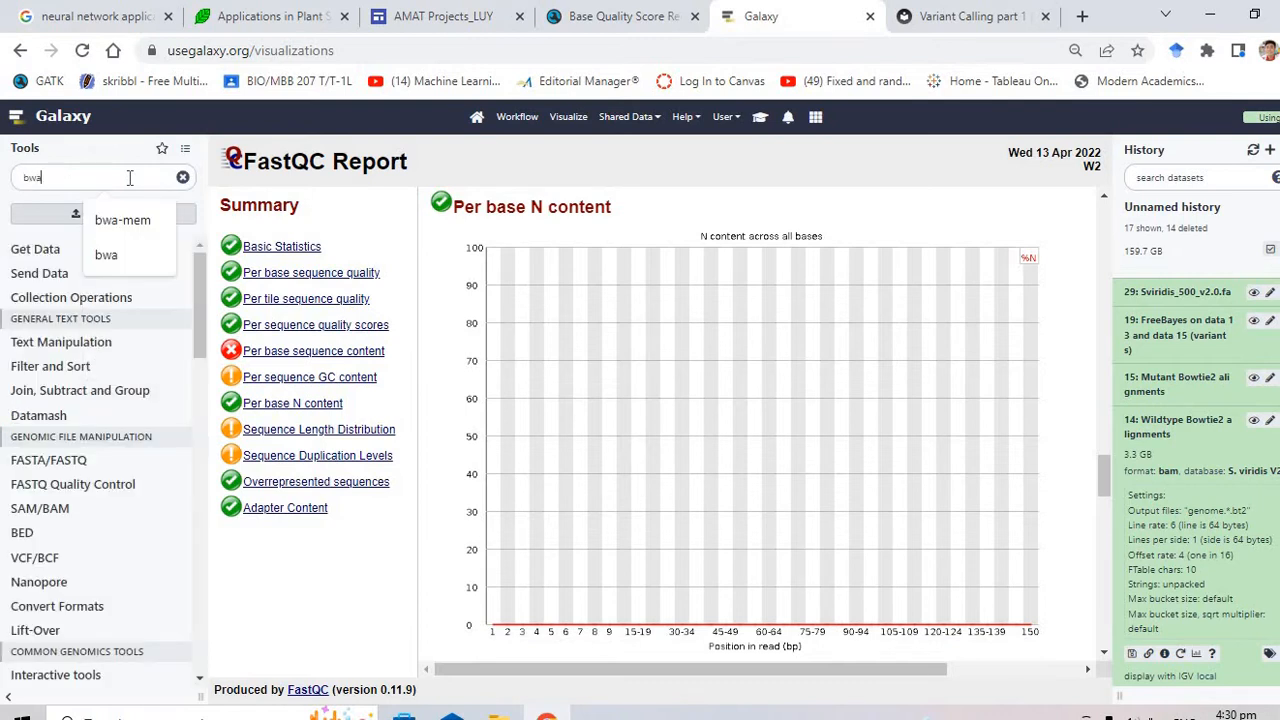
left_click(128, 222)
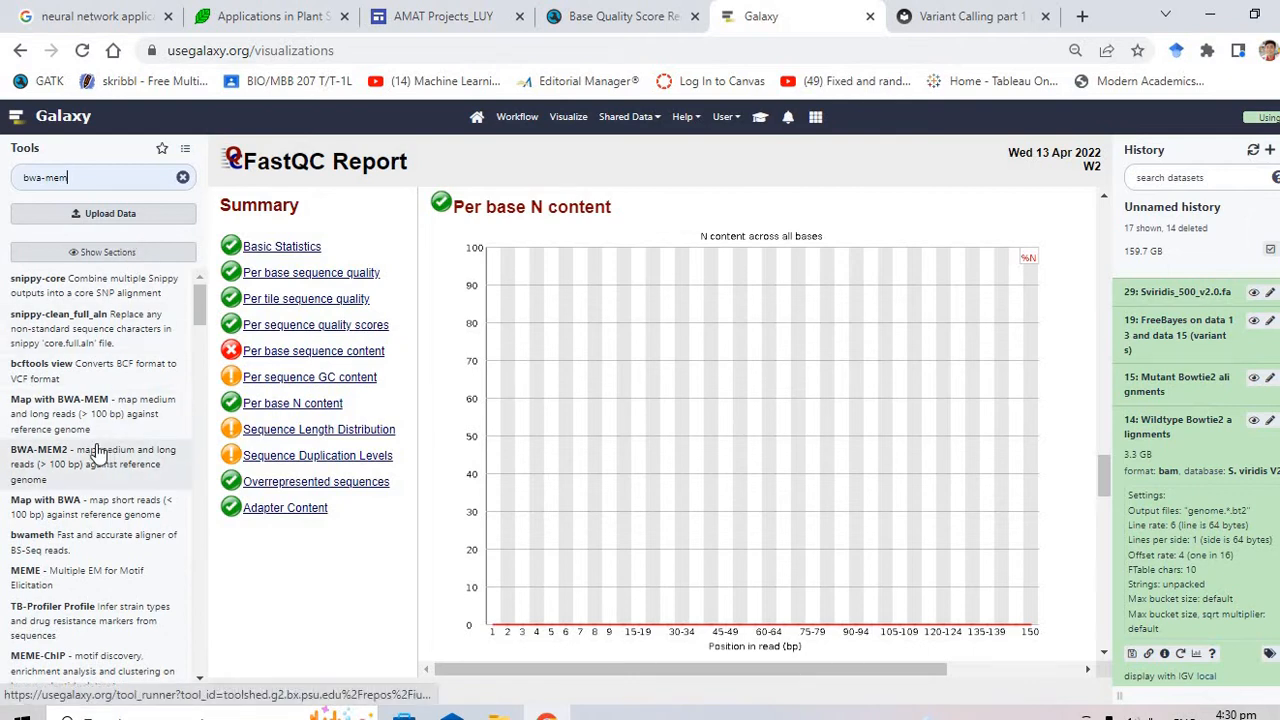
left_click(55, 407)
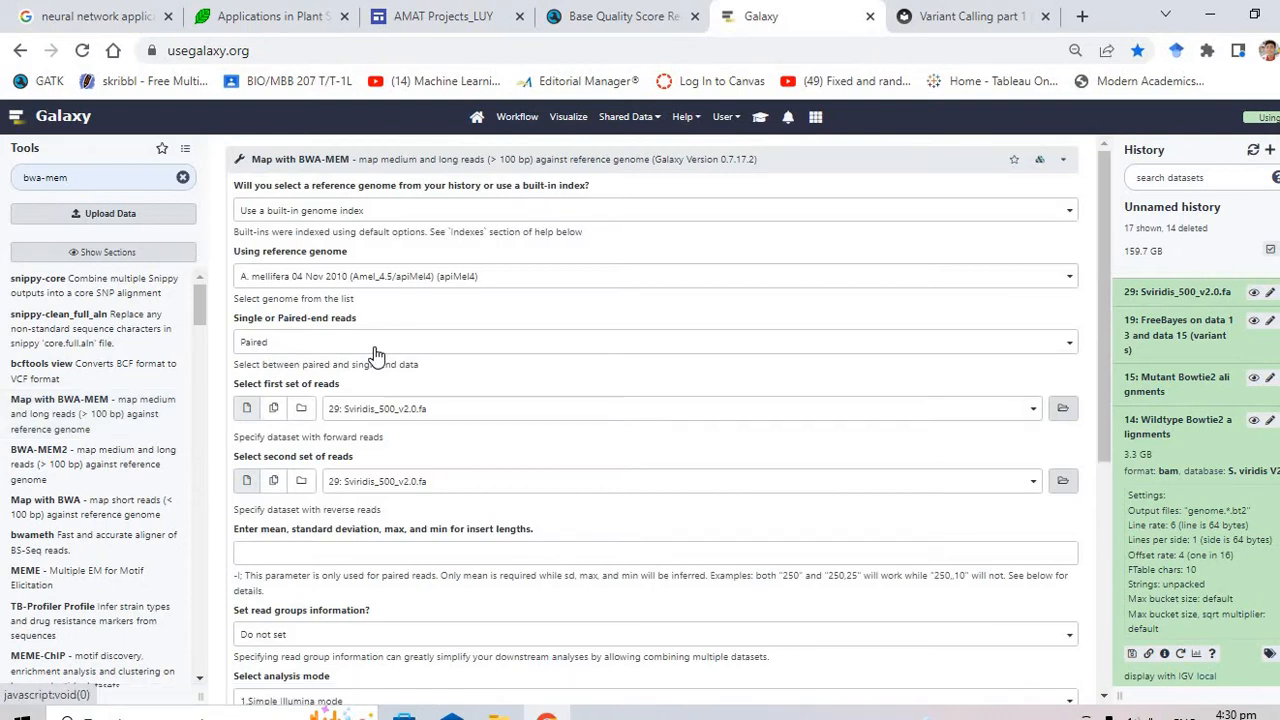
Examine the Map with BWA-MEM parameters and citations, and review the read and alignment datasets in the history
scroll(478, 336, "down", 1)
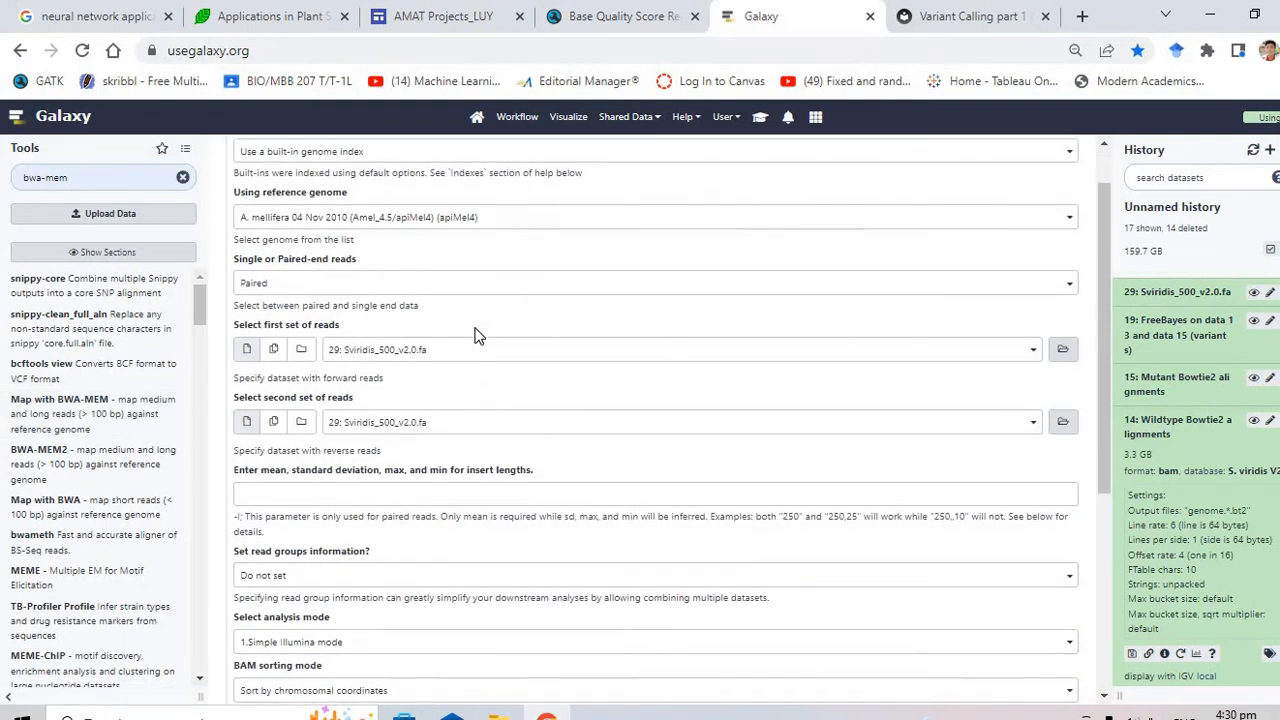
scroll(478, 336, "down", 5)
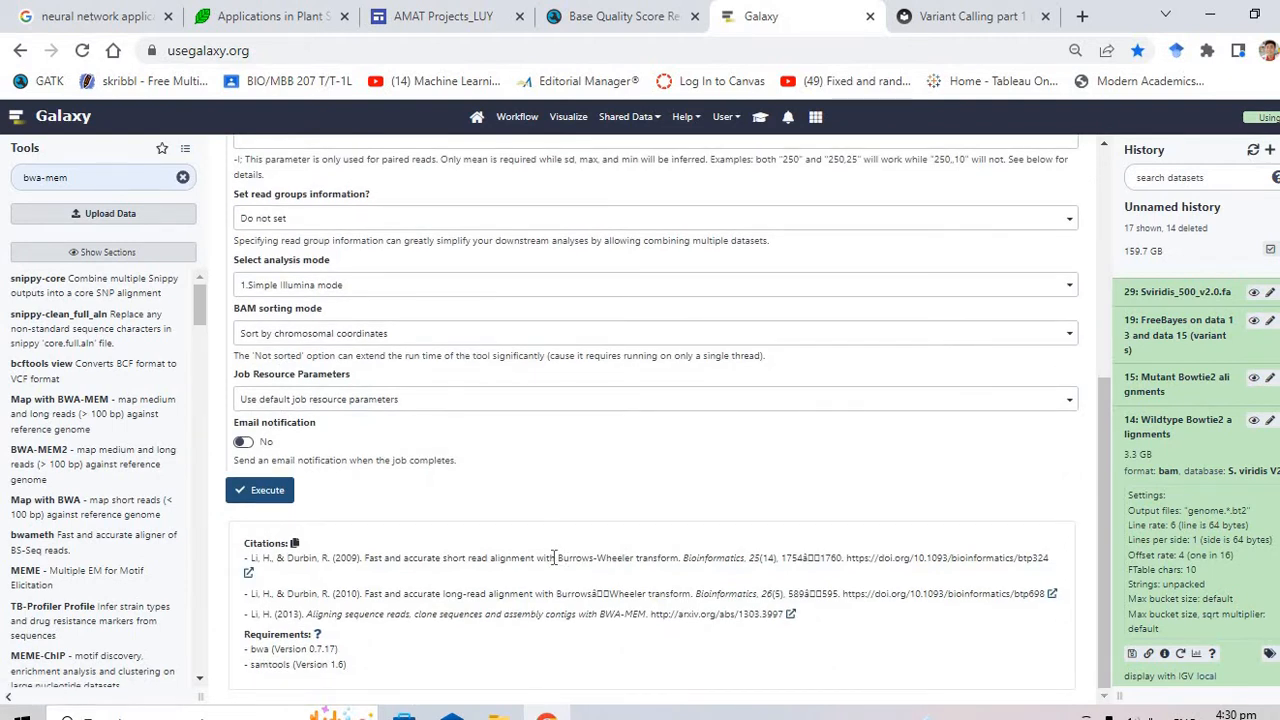
left_click_drag(555, 557, 644, 506)
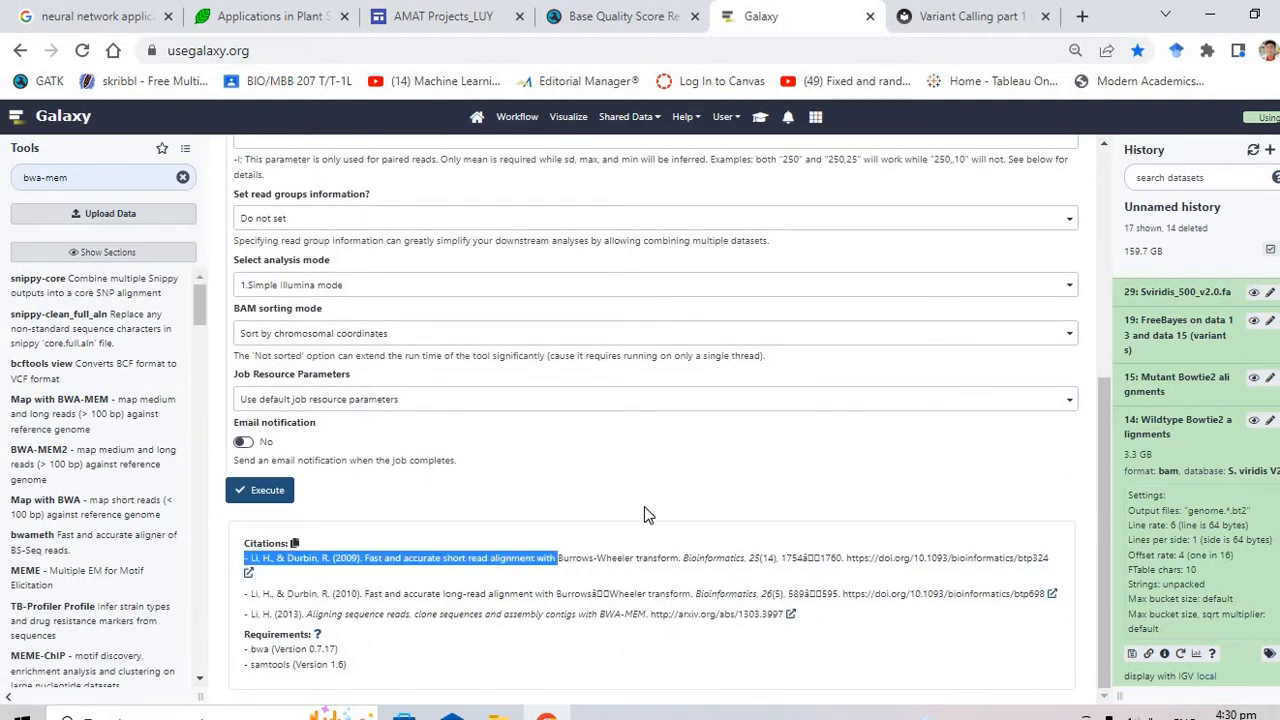
left_click(644, 506)
scroll(644, 505, "up", 2)
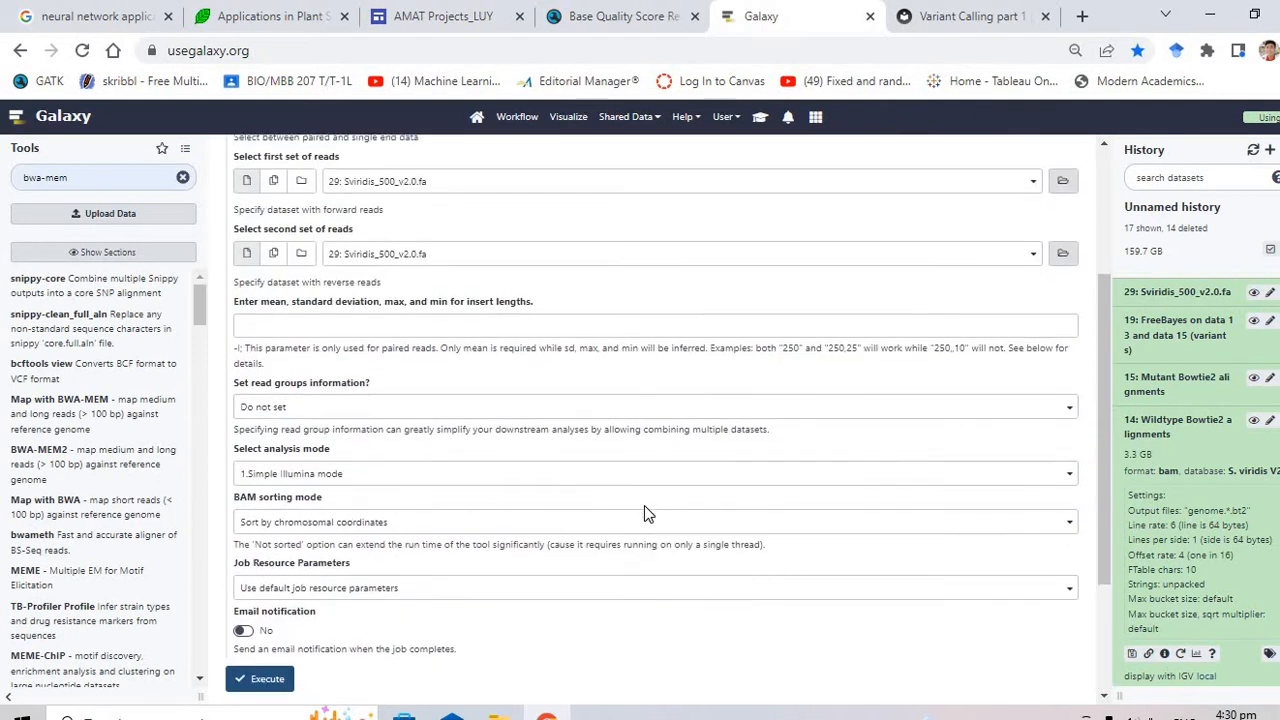
scroll(644, 507, "up", 2)
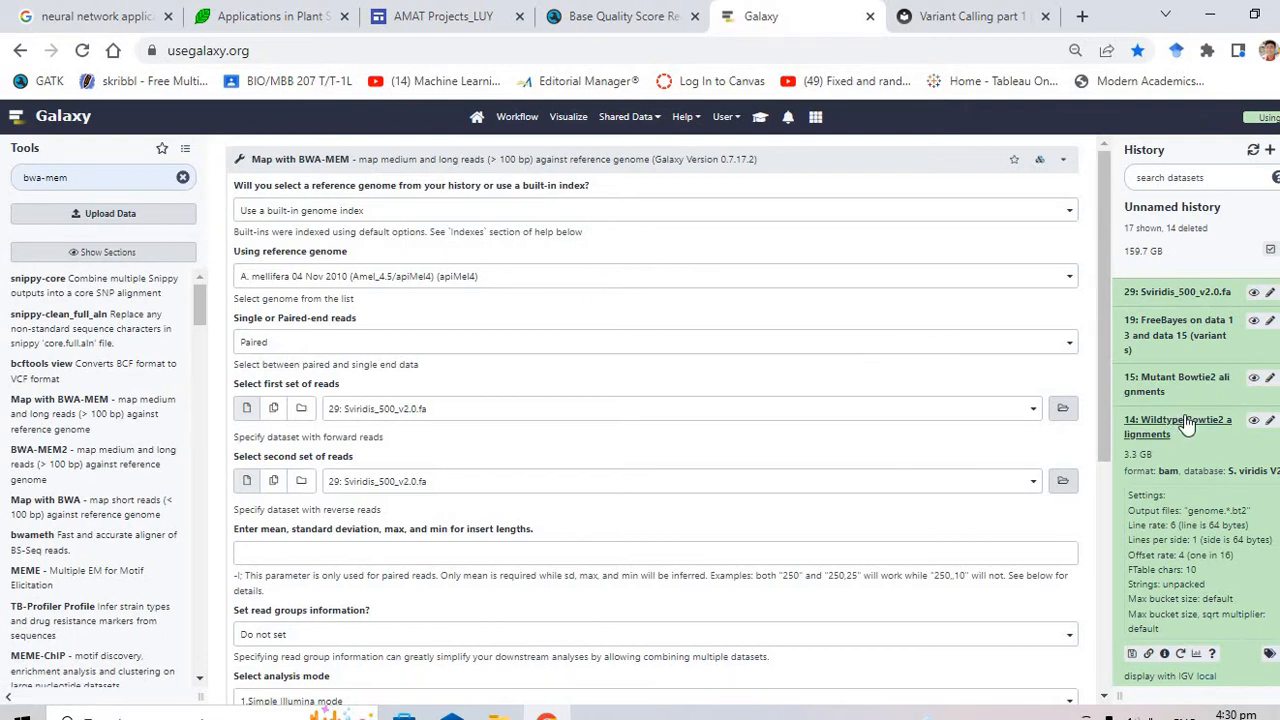
scroll(1184, 414, "down", 10)
scroll(1184, 414, "down", 3)
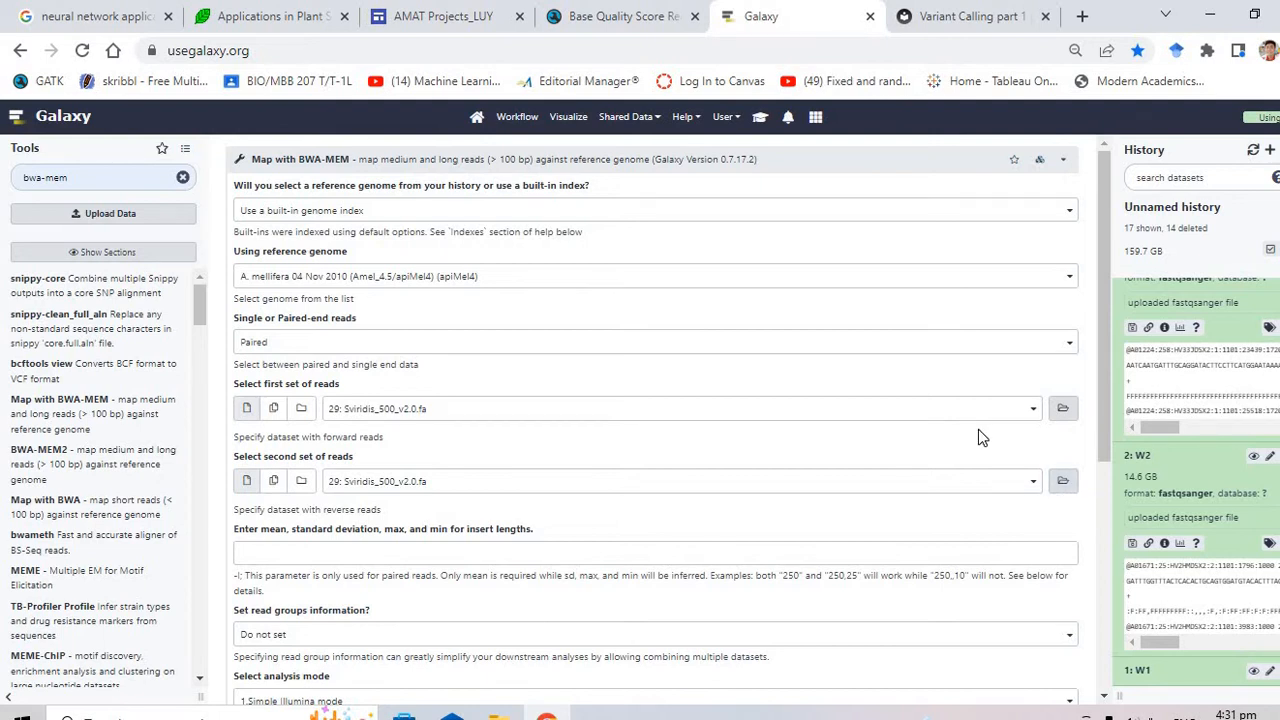
scroll(978, 430, "down", 5)
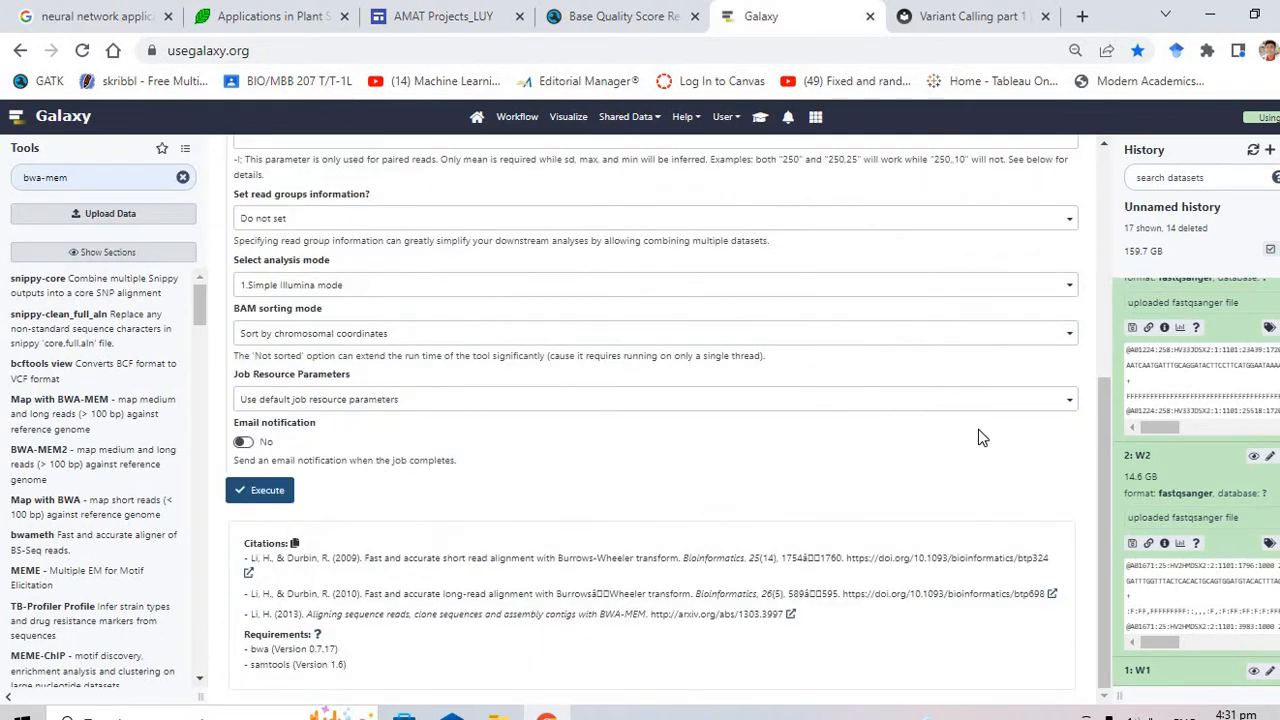
scroll(978, 429, "up", 5)
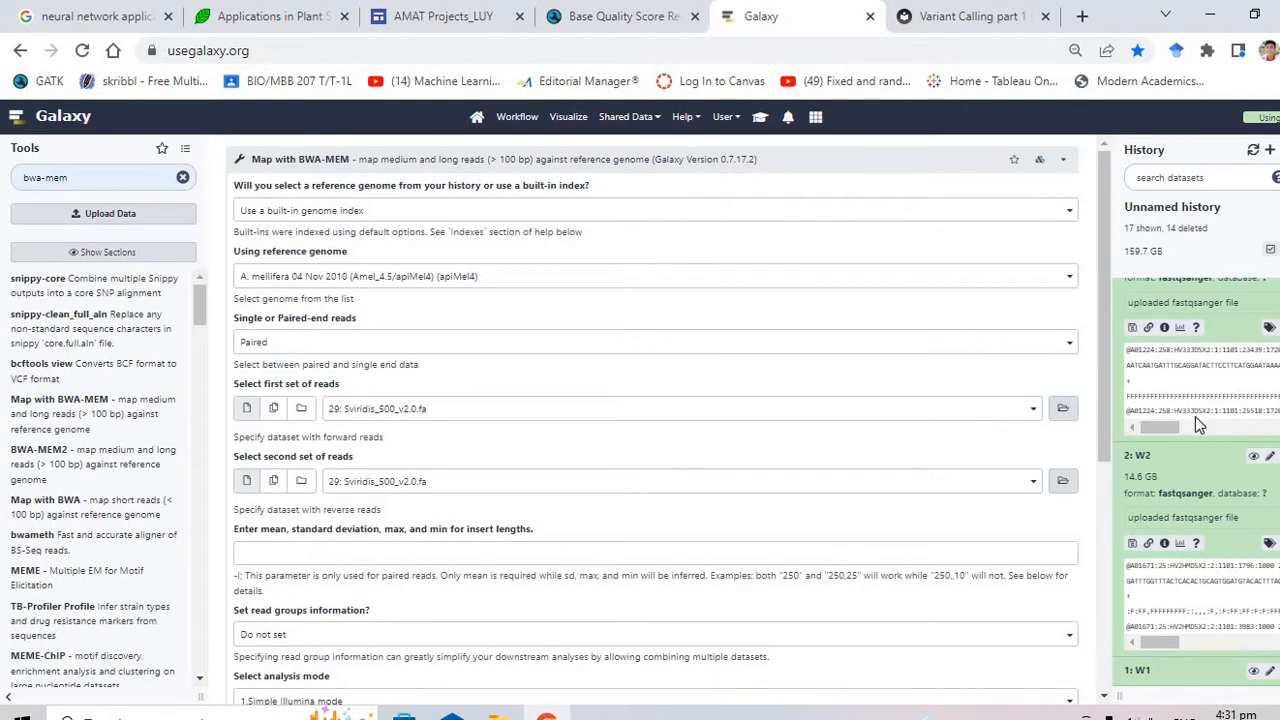
scroll(1195, 416, "up", 10)
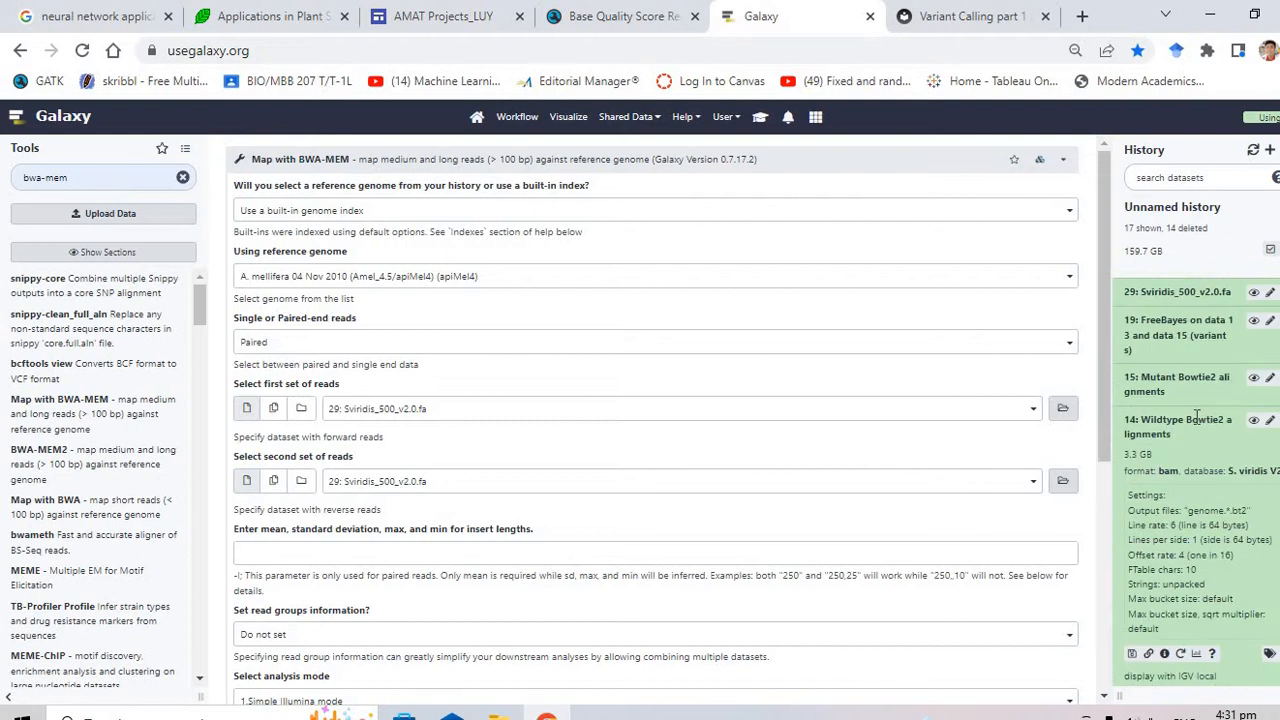
Replace the tool search with freebayes and open the FreeBayes bayesian genetic variant detector
left_click(1198, 177)
left_click(178, 177)
left_click(183, 178)
left_click(130, 177)
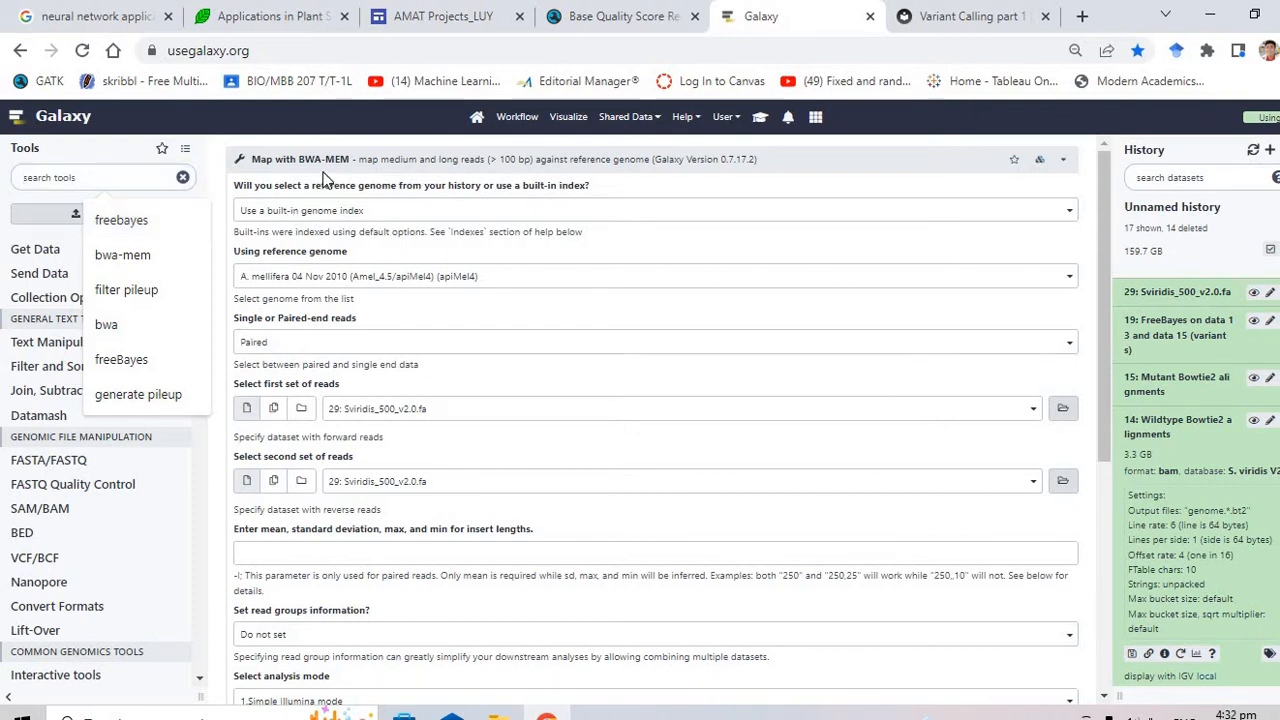
left_click(150, 219)
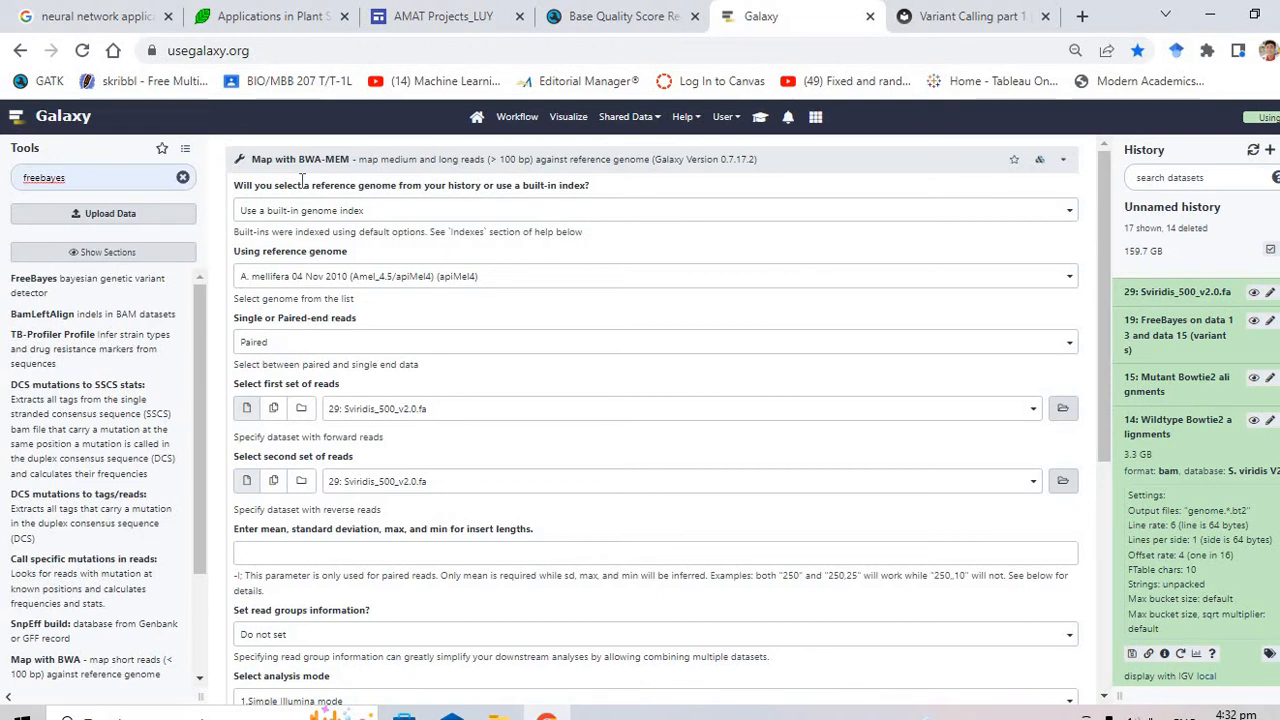
left_click(95, 298)
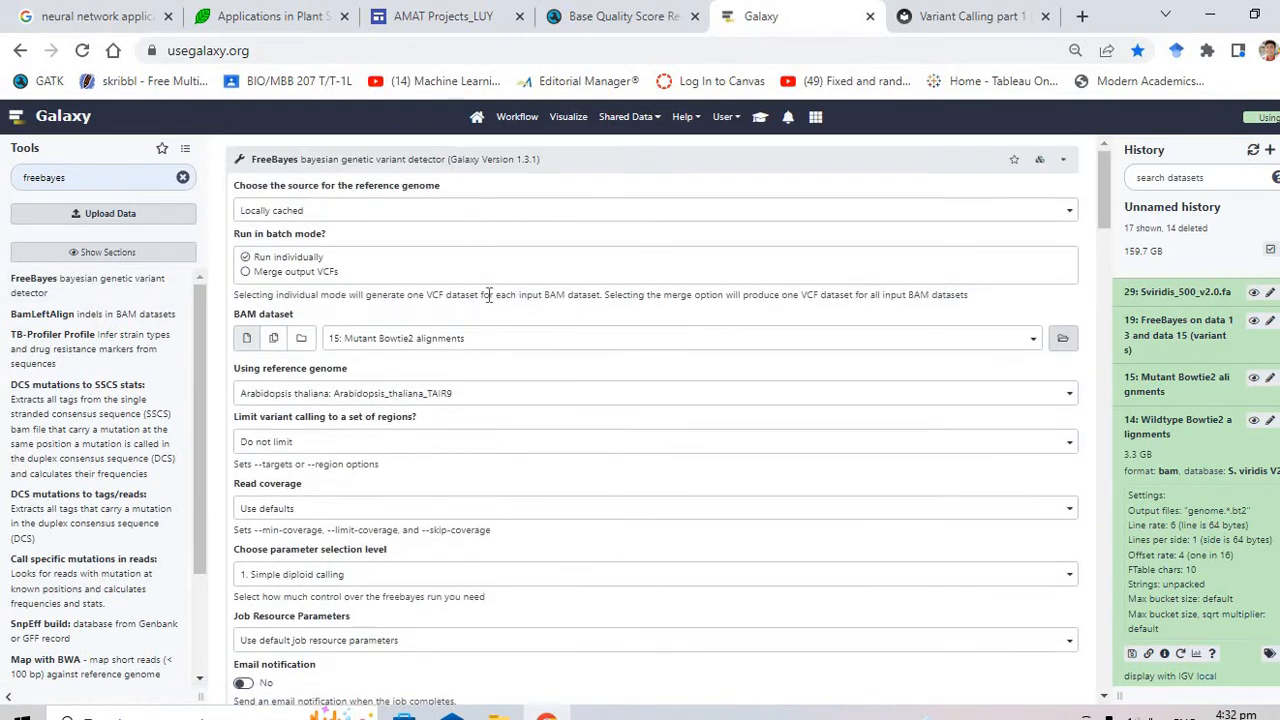
Review the FreeBayes parameters and the tool's description of how it detects variants
scroll(489, 296, "down", 4)
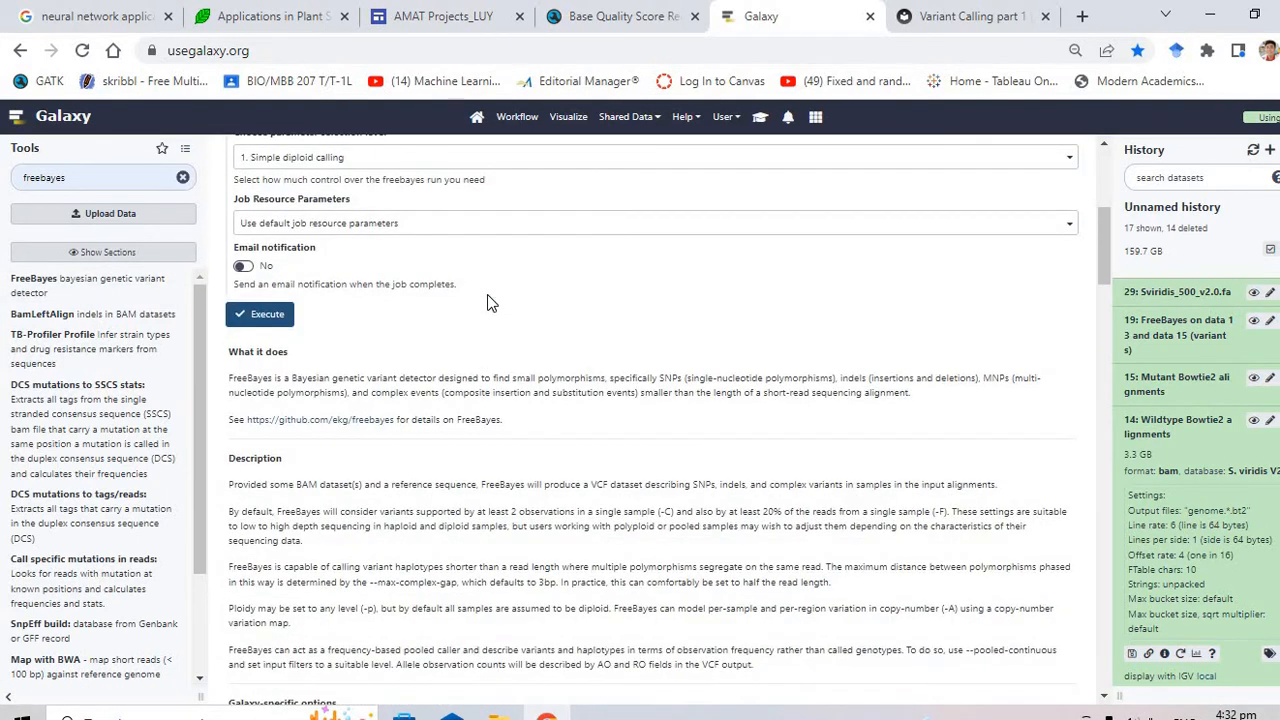
scroll(489, 303, "up", 2)
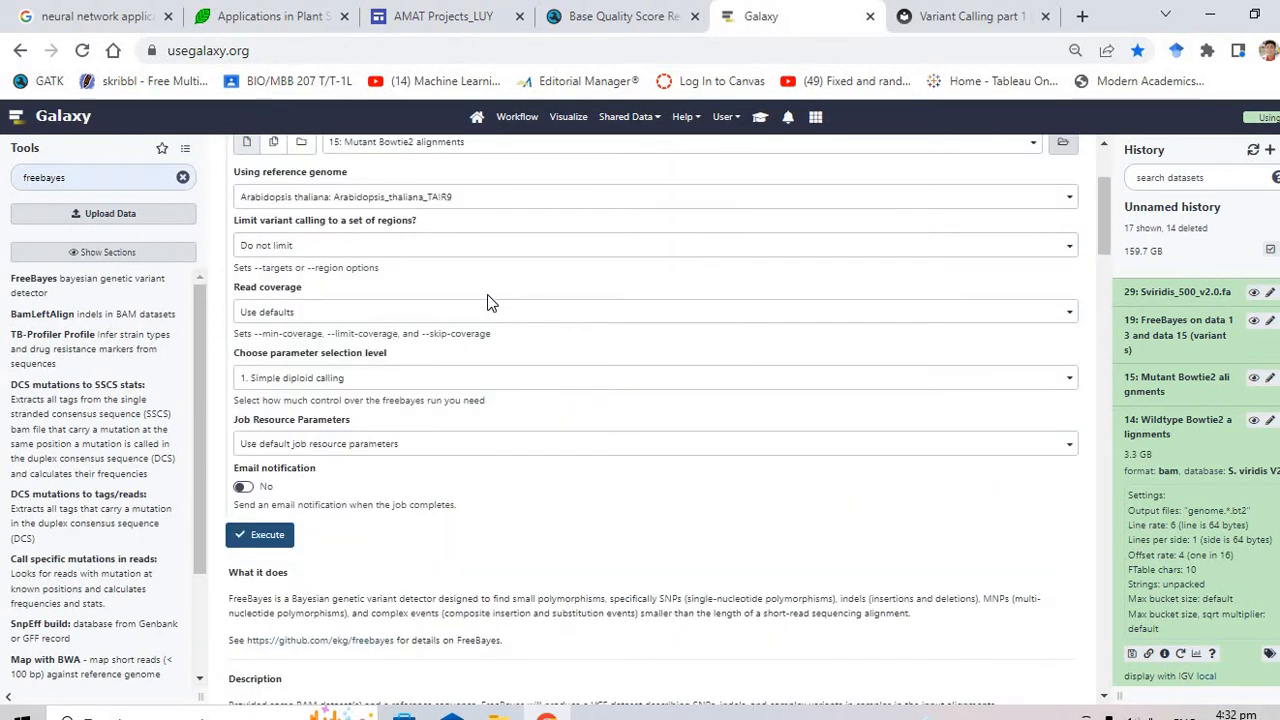
scroll(489, 303, "up", 2)
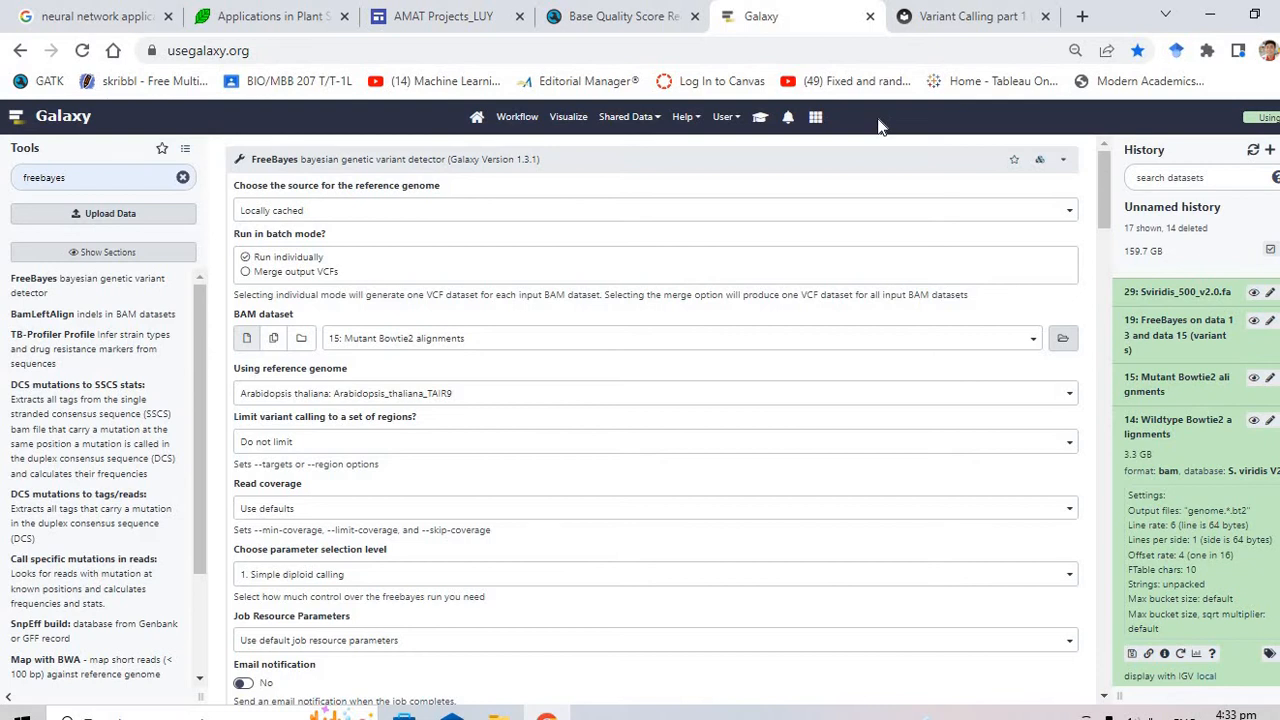
Close the Galaxy page and go from GATK's Base Quality Score Recalibration article to the GATK home page
left_click(872, 18)
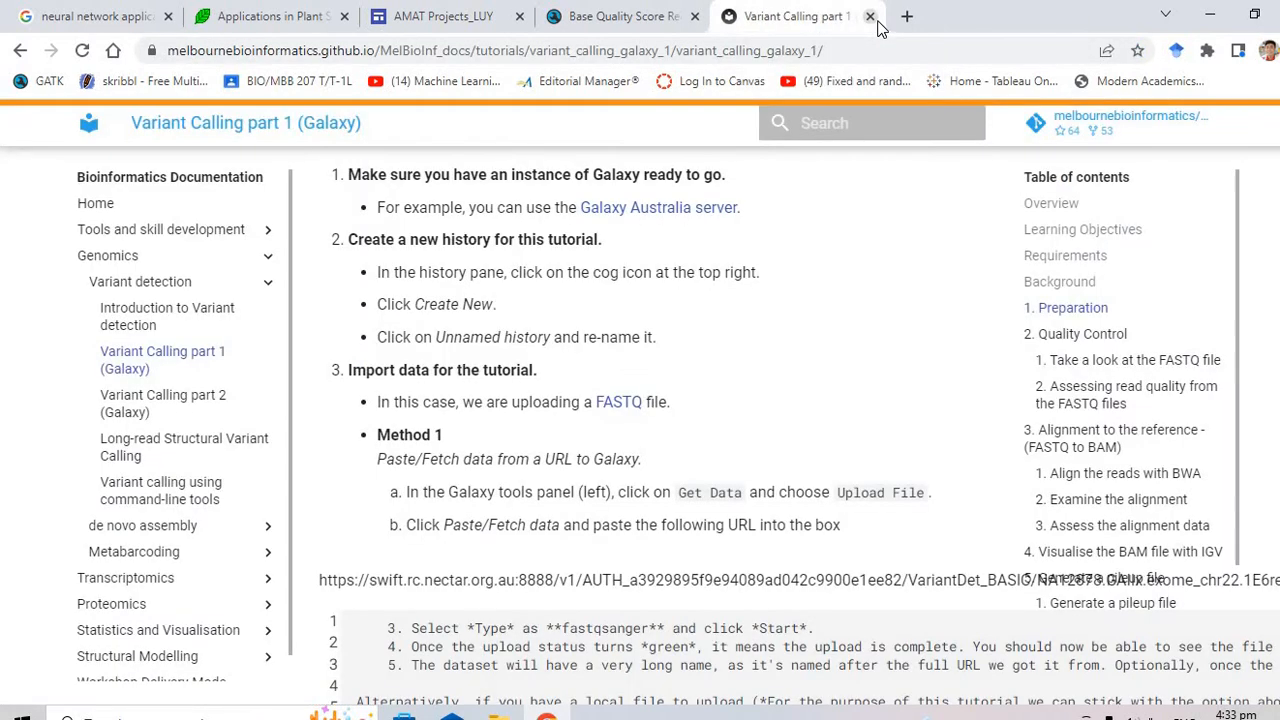
left_click(606, 16)
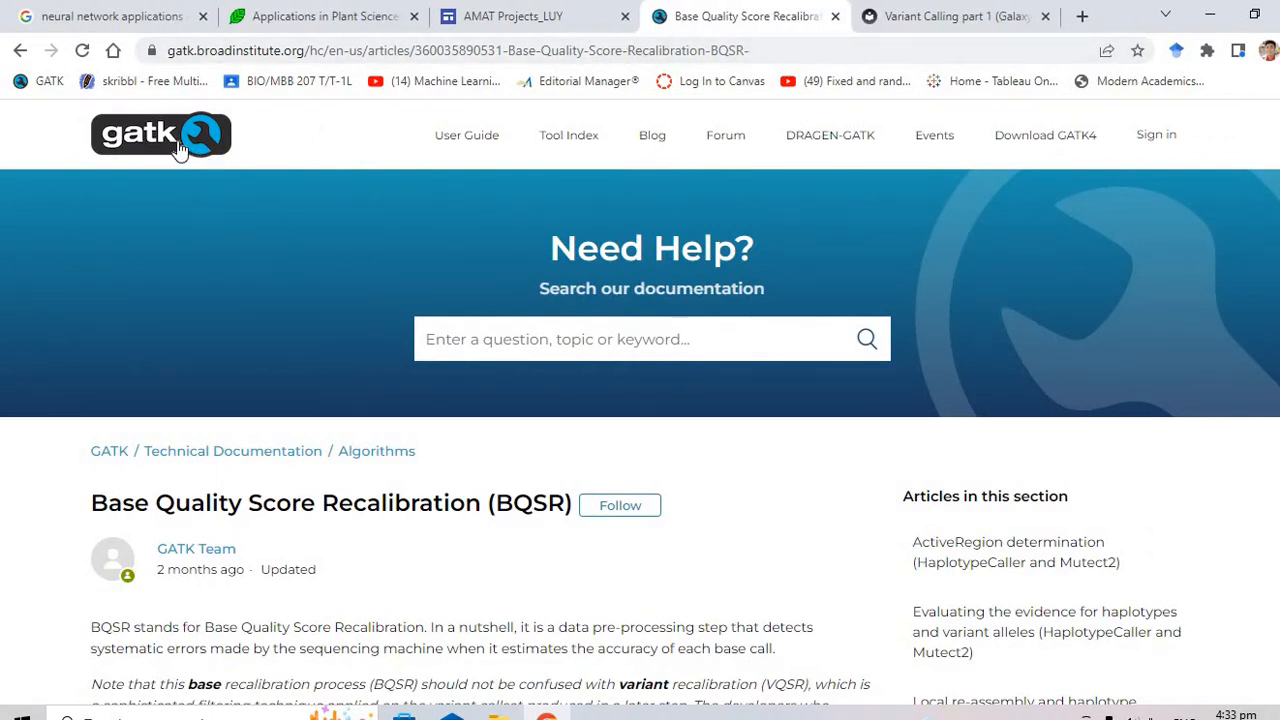
scroll(450, 360, "down", 1)
scroll(450, 360, "up", 1)
left_click(147, 143)
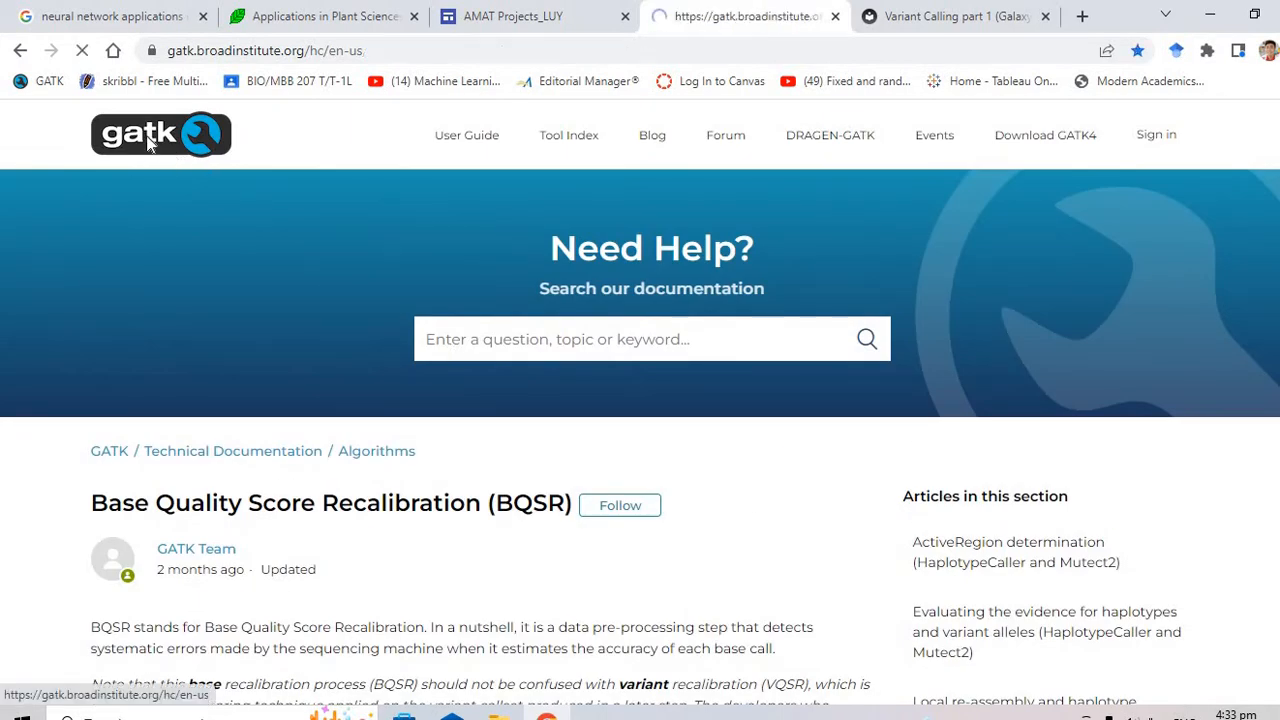
Look over the GATK home page's sequencing-to-variants graphic and its documentation and resource categories
scroll(868, 318, "down", 3)
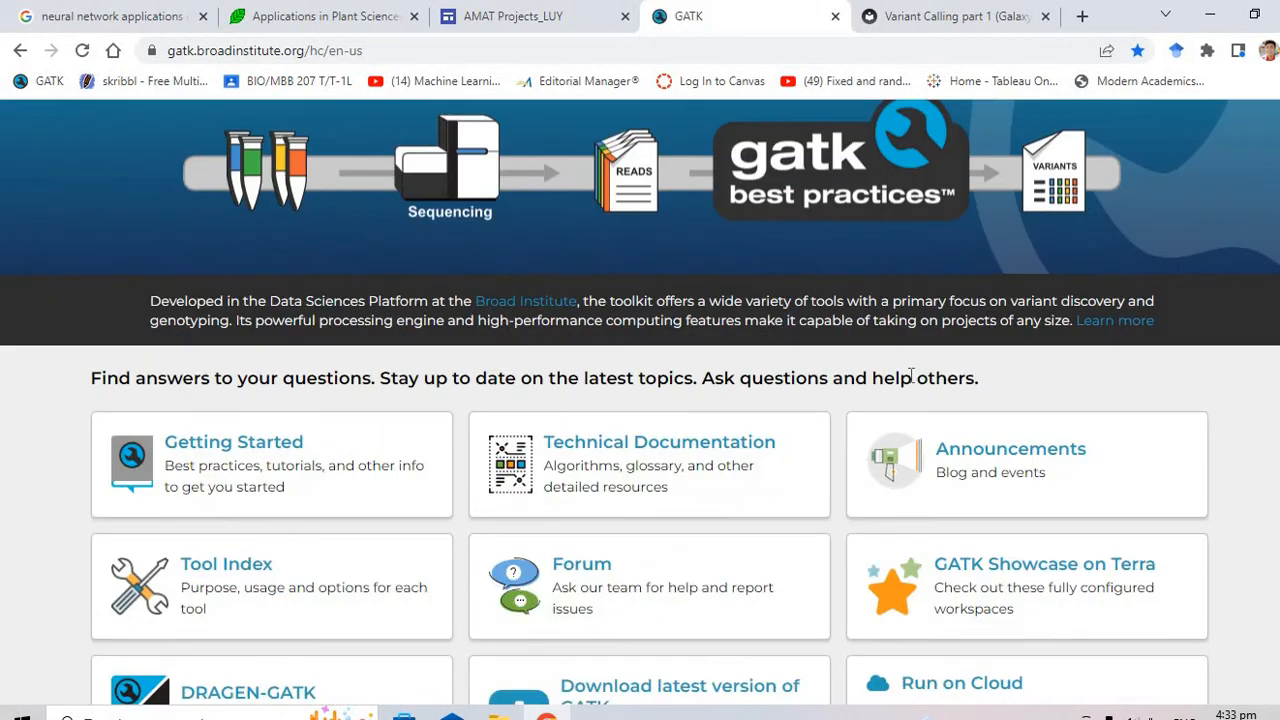
scroll(602, 250, "up", 2)
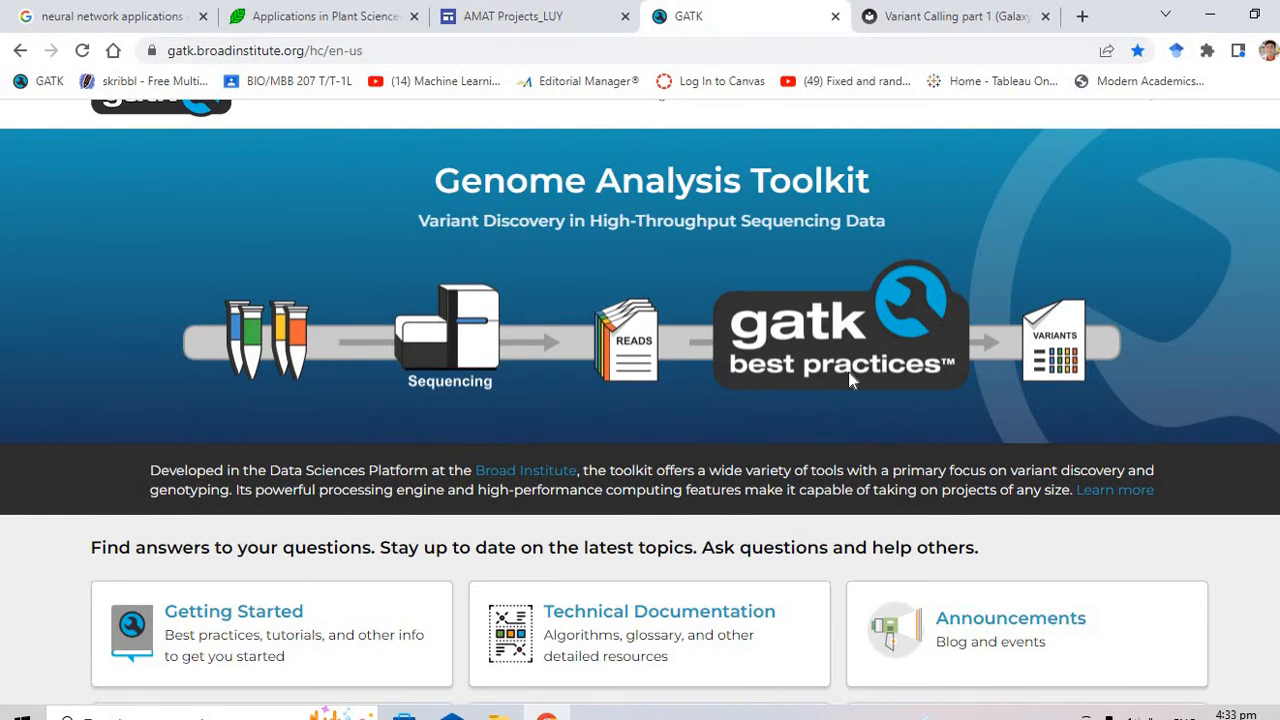
scroll(850, 380, "down", 1)
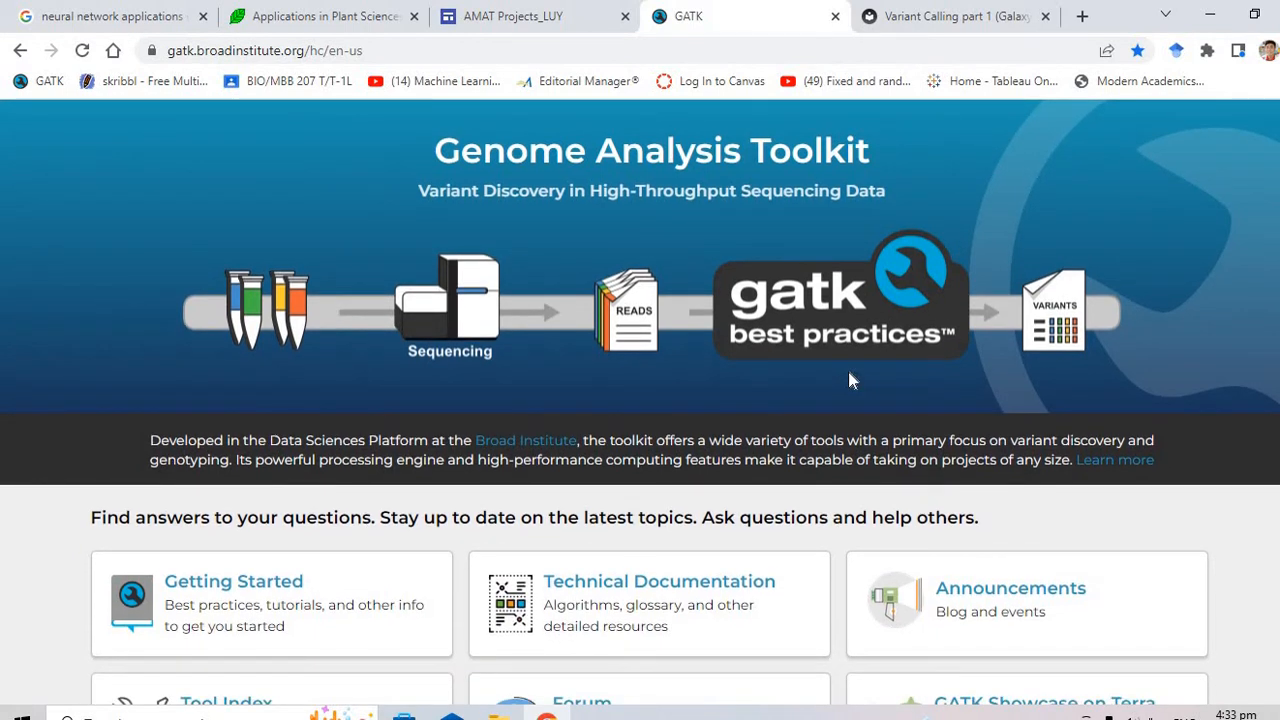
scroll(848, 380, "down", 3)
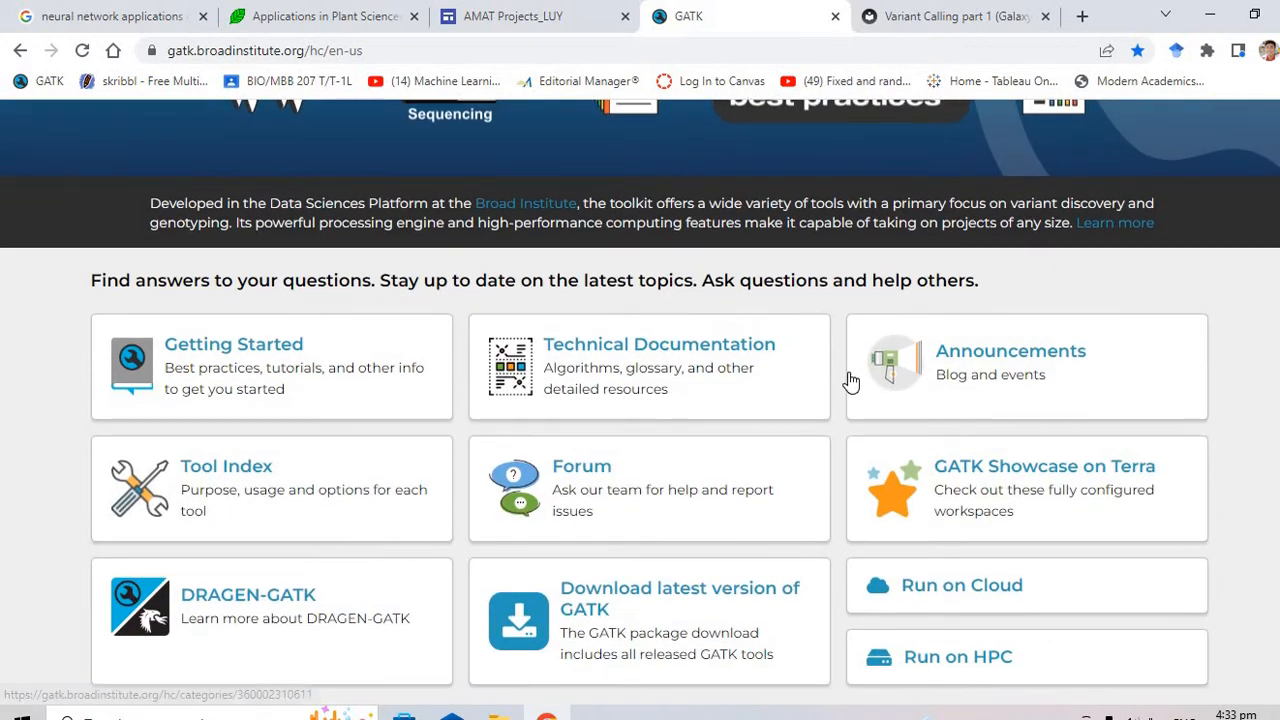
scroll(848, 380, "up", 3)
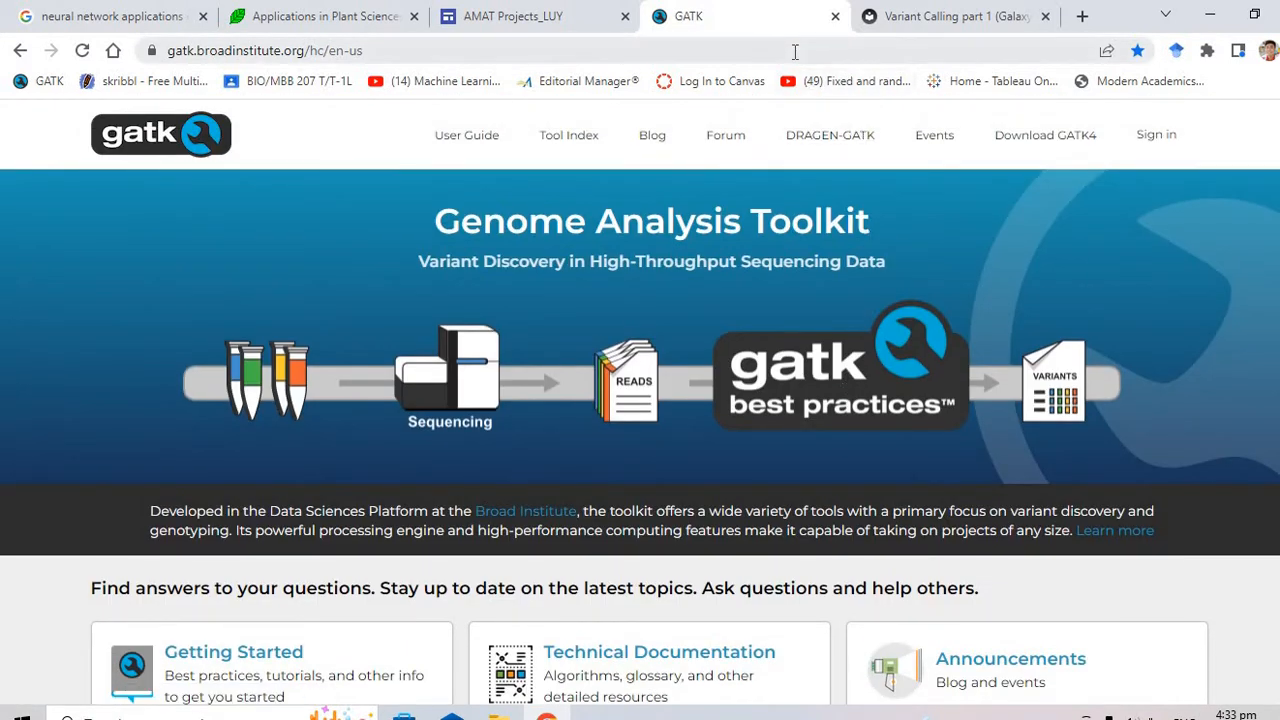
Search the web for "workflow gatk" and open the Broad Institute's Best Practices Workflows page
left_click(795, 52)
type("work")
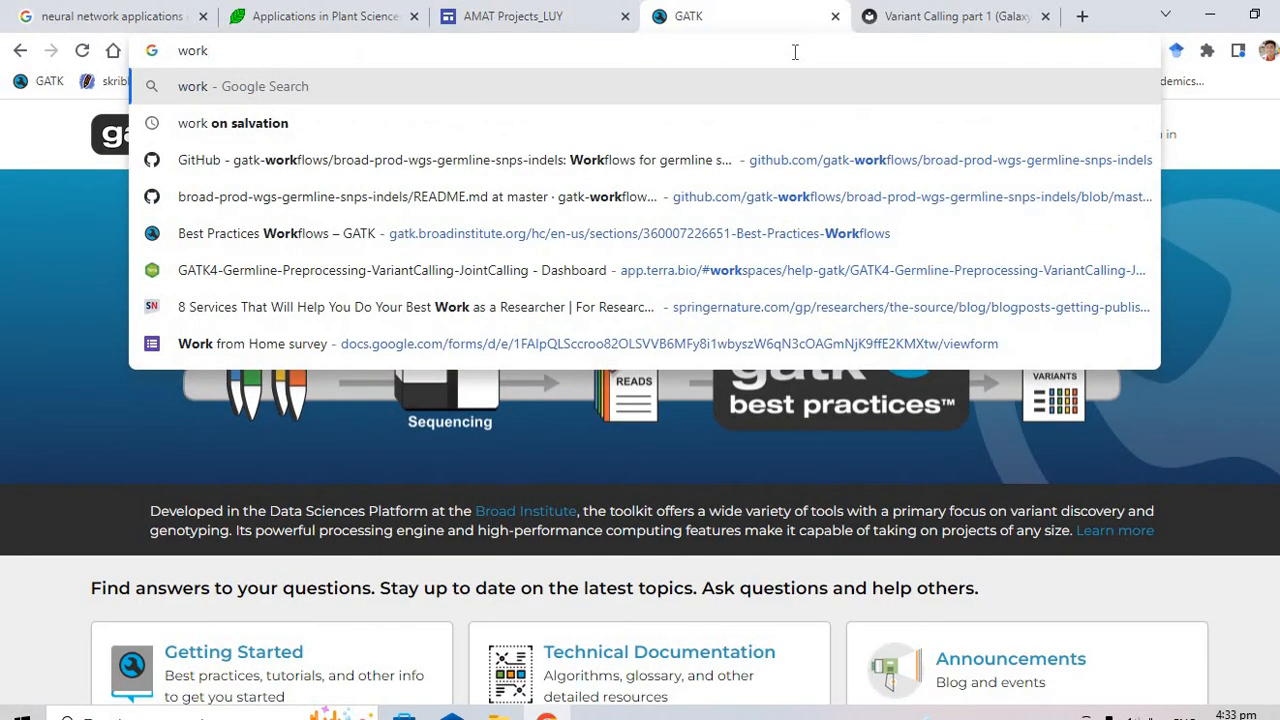
type("flow ")
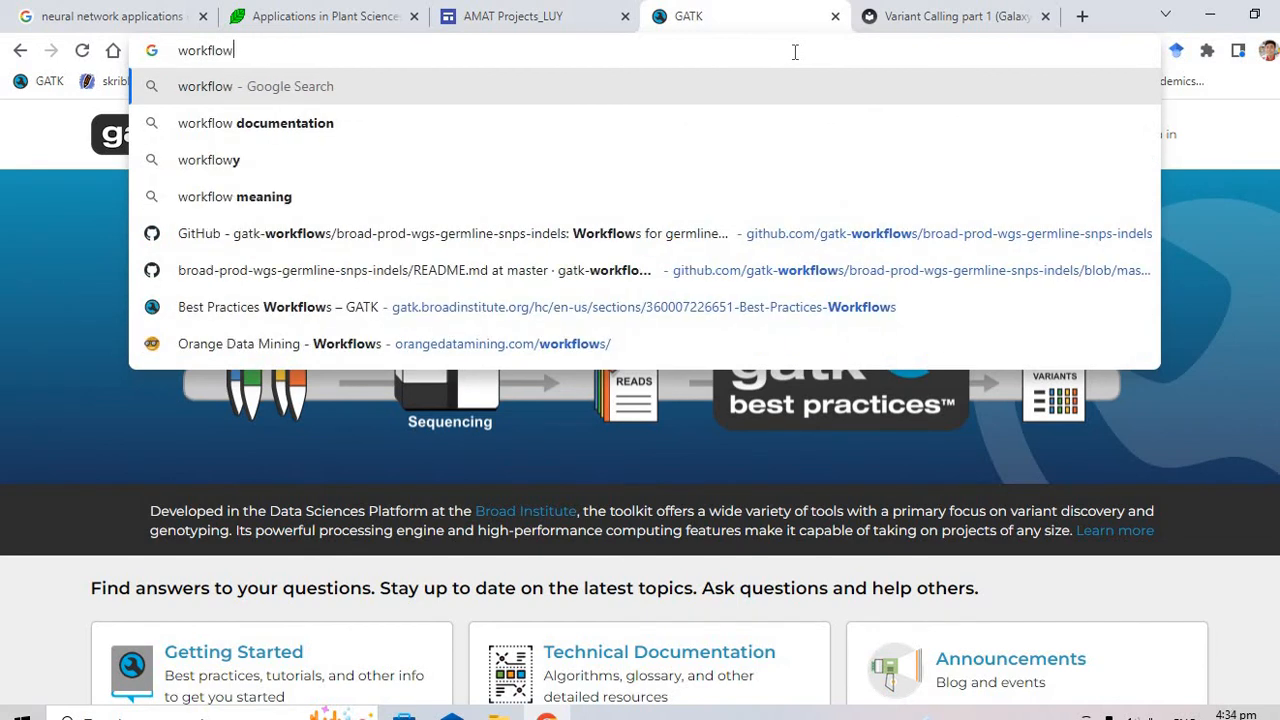
type("gatk")
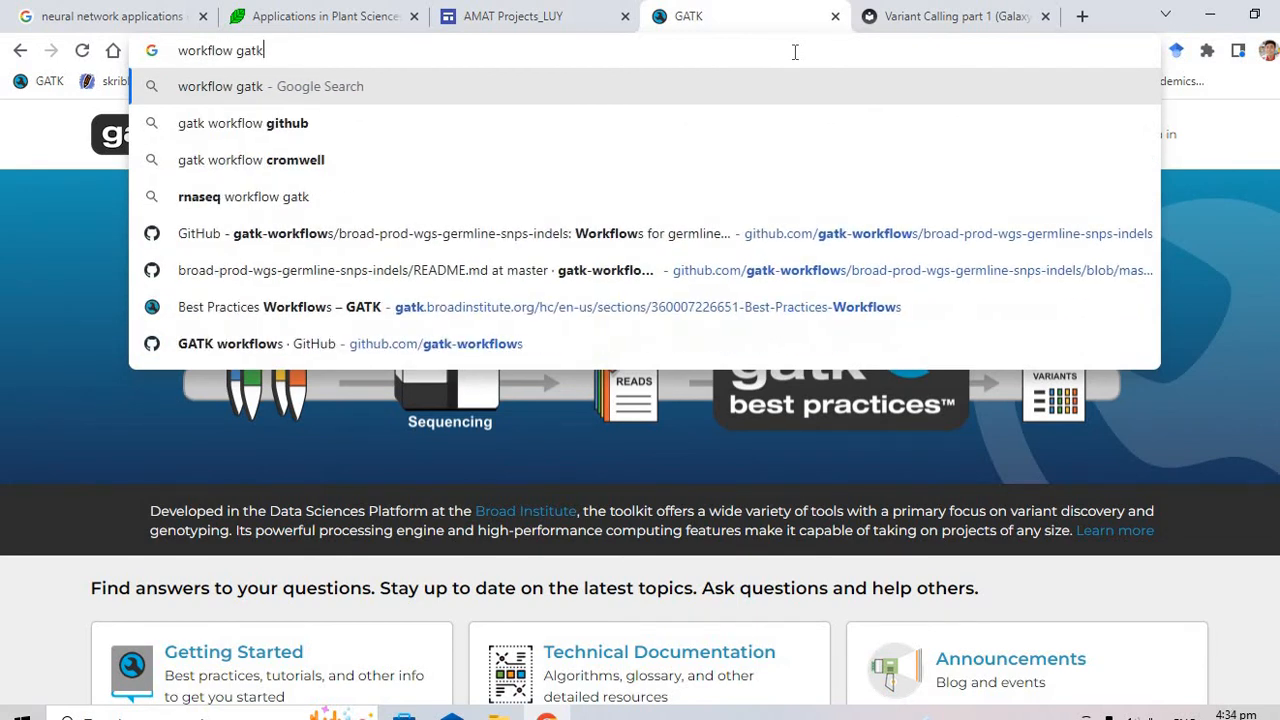
key("Return")
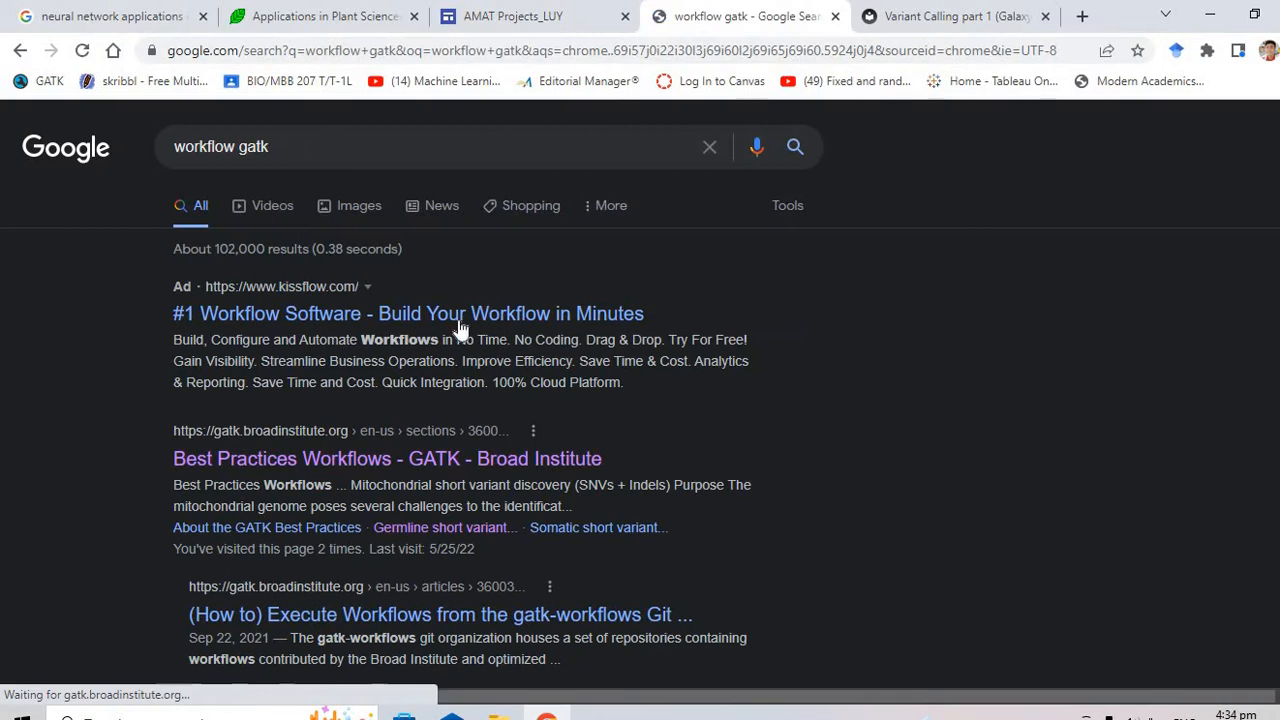
left_click(390, 454)
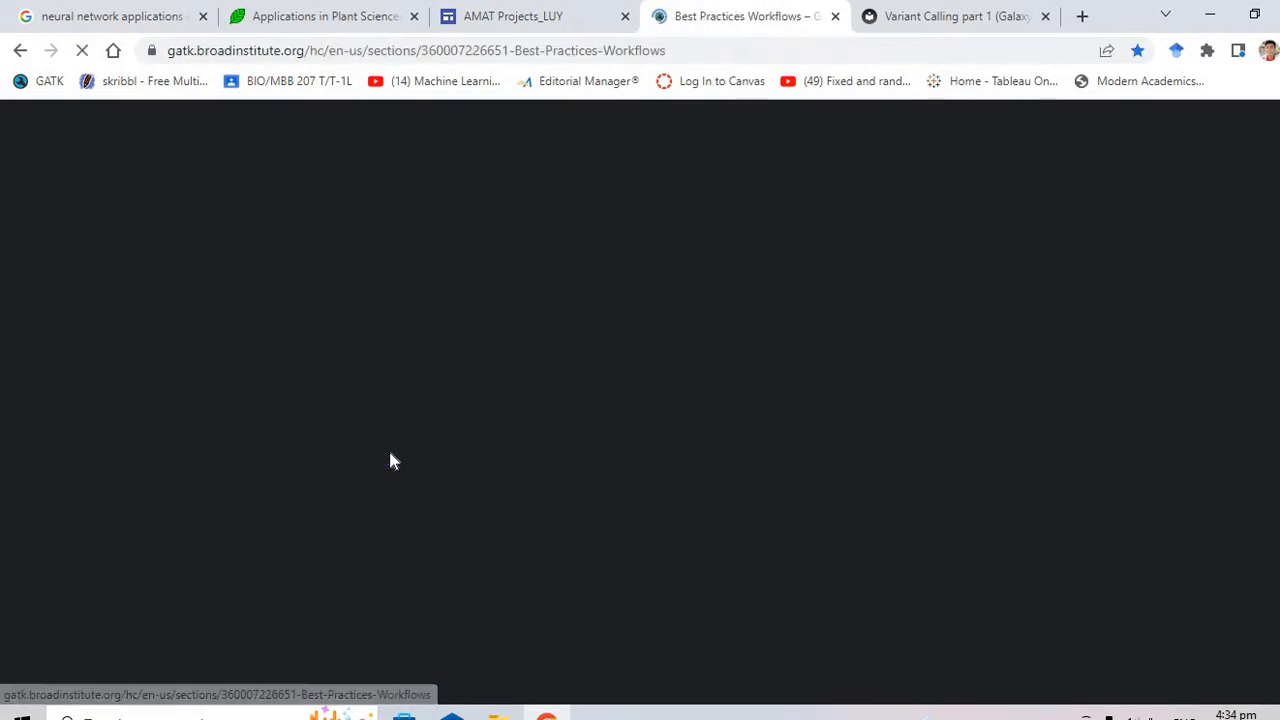
View the Somatic short variant discovery (SNVs + Indels) article and return to the Best Practices Workflows list
scroll(390, 460, "down", 2)
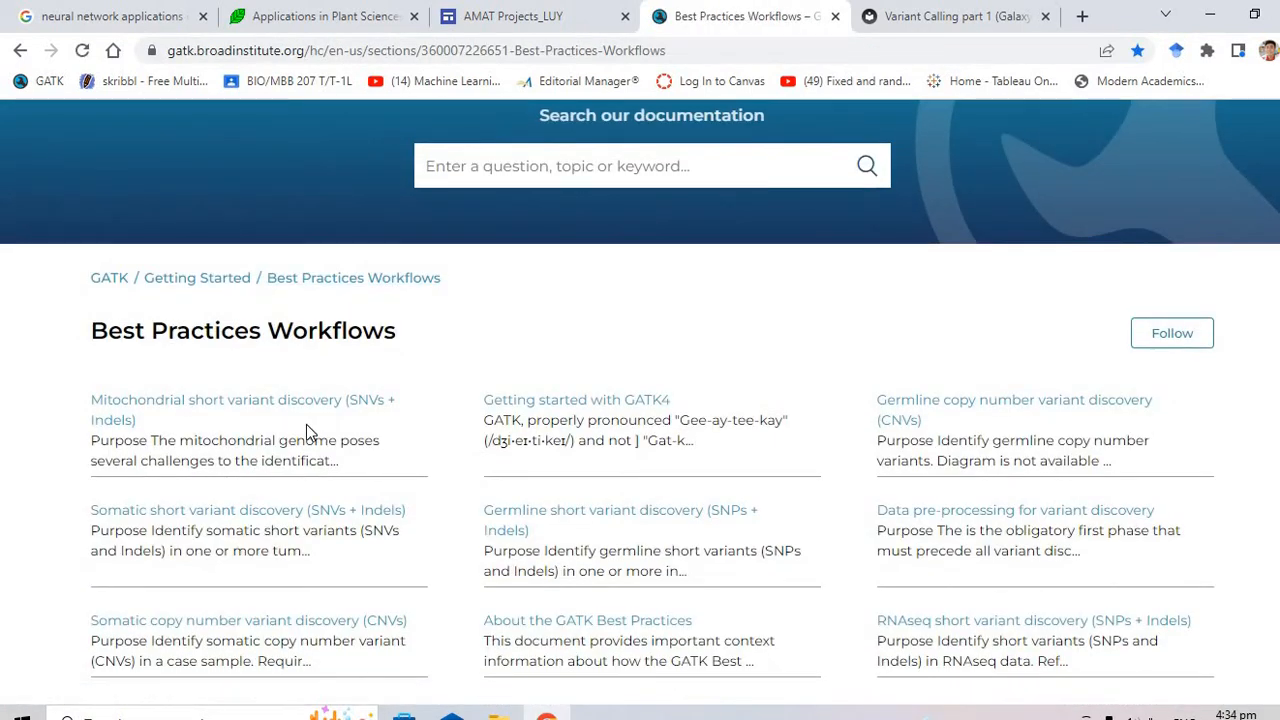
scroll(306, 432, "down", 2)
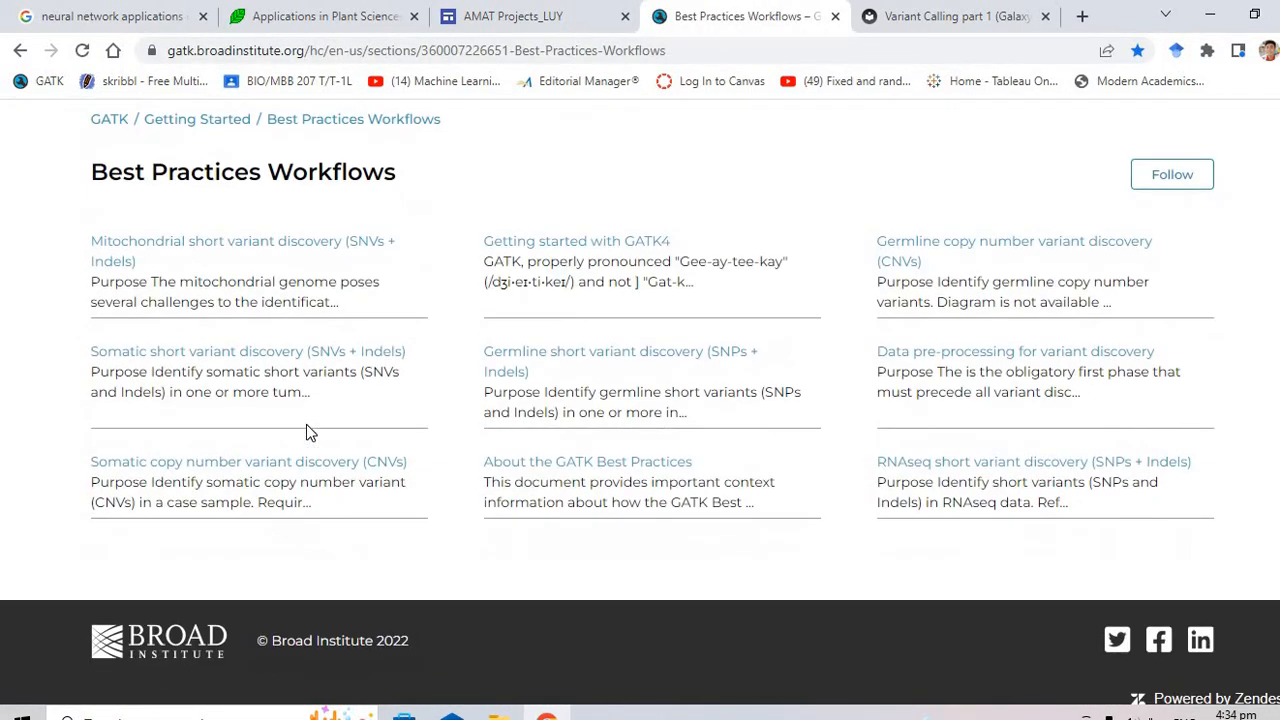
left_click(305, 357)
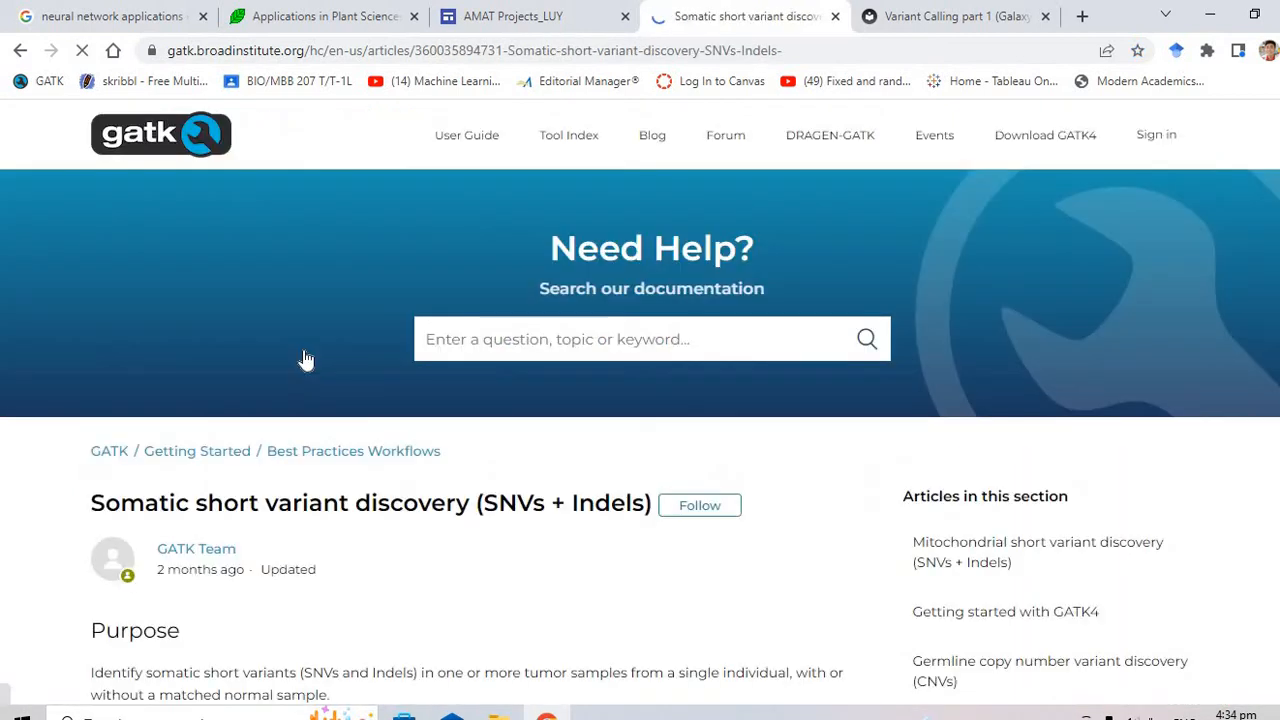
scroll(435, 409, "down", 3)
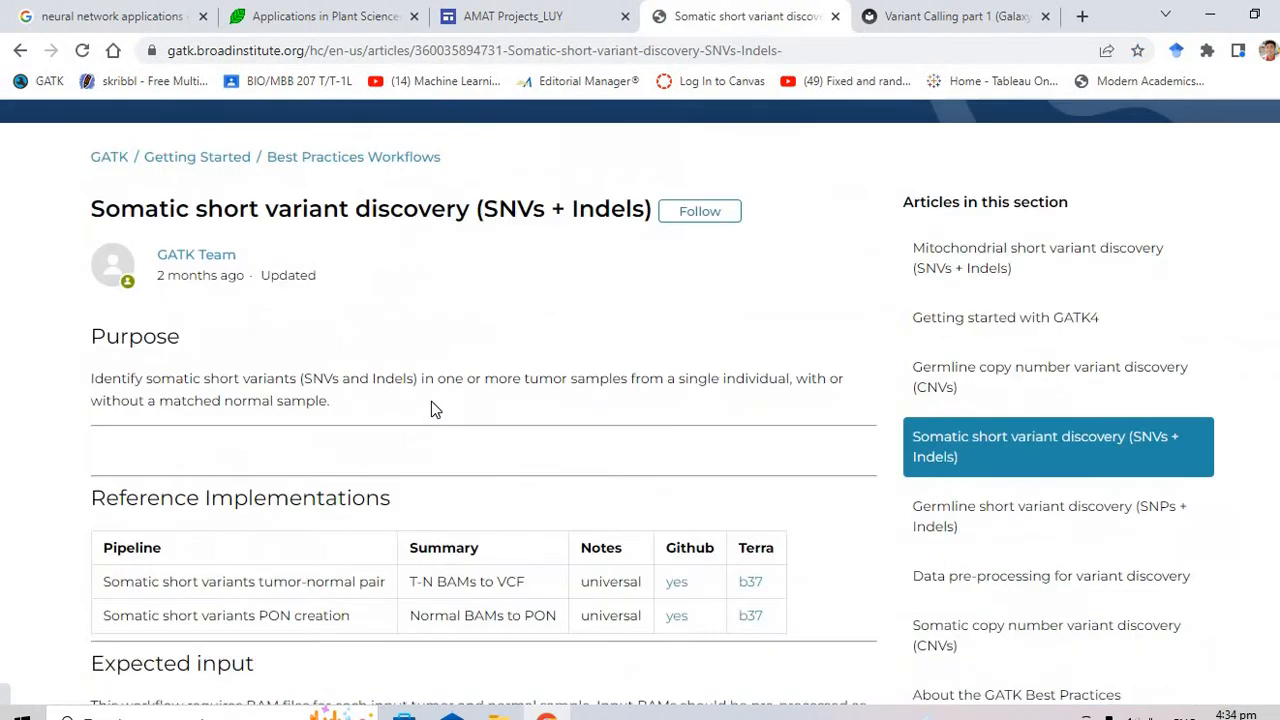
scroll(435, 409, "up", 1)
scroll(431, 401, "up", 2)
left_click(20, 50)
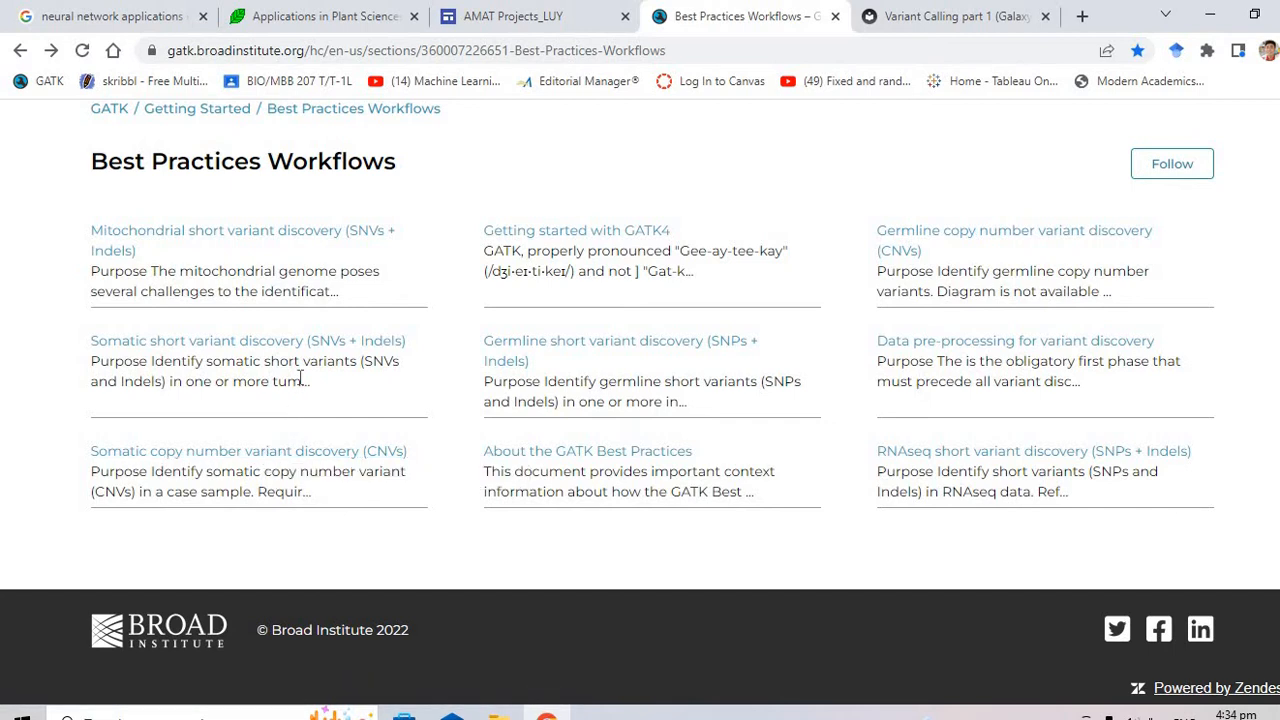
Open the Germline short variant discovery (SNPs + Indels) article and bring up its Main steps for Germline Cohort Data diagram
left_click(543, 346)
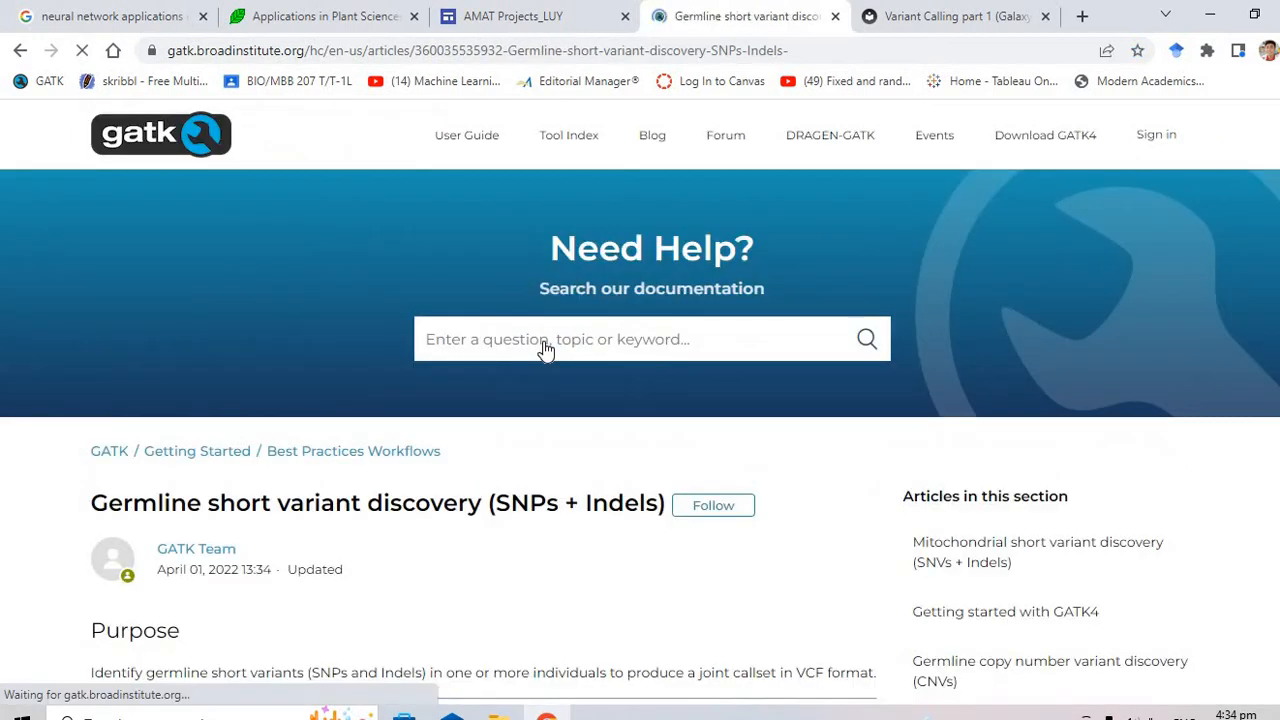
scroll(616, 507, "down", 1)
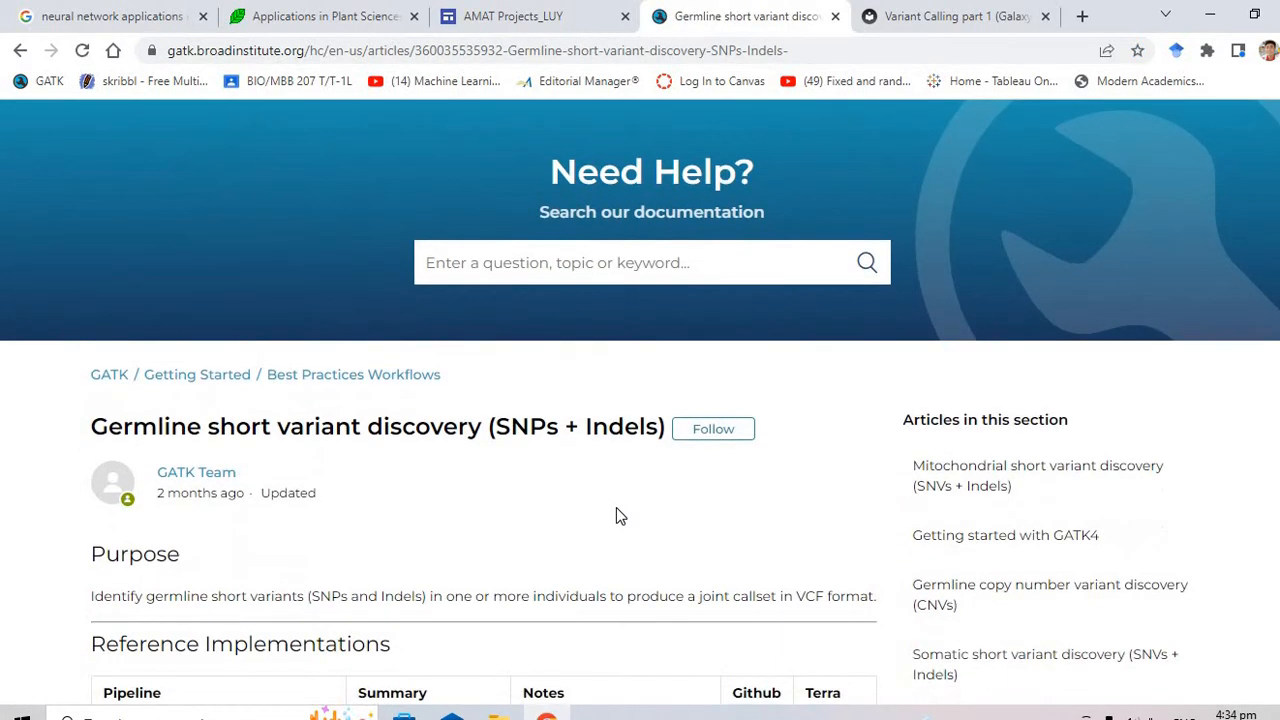
scroll(618, 500, "down", 2)
scroll(671, 295, "down", 4)
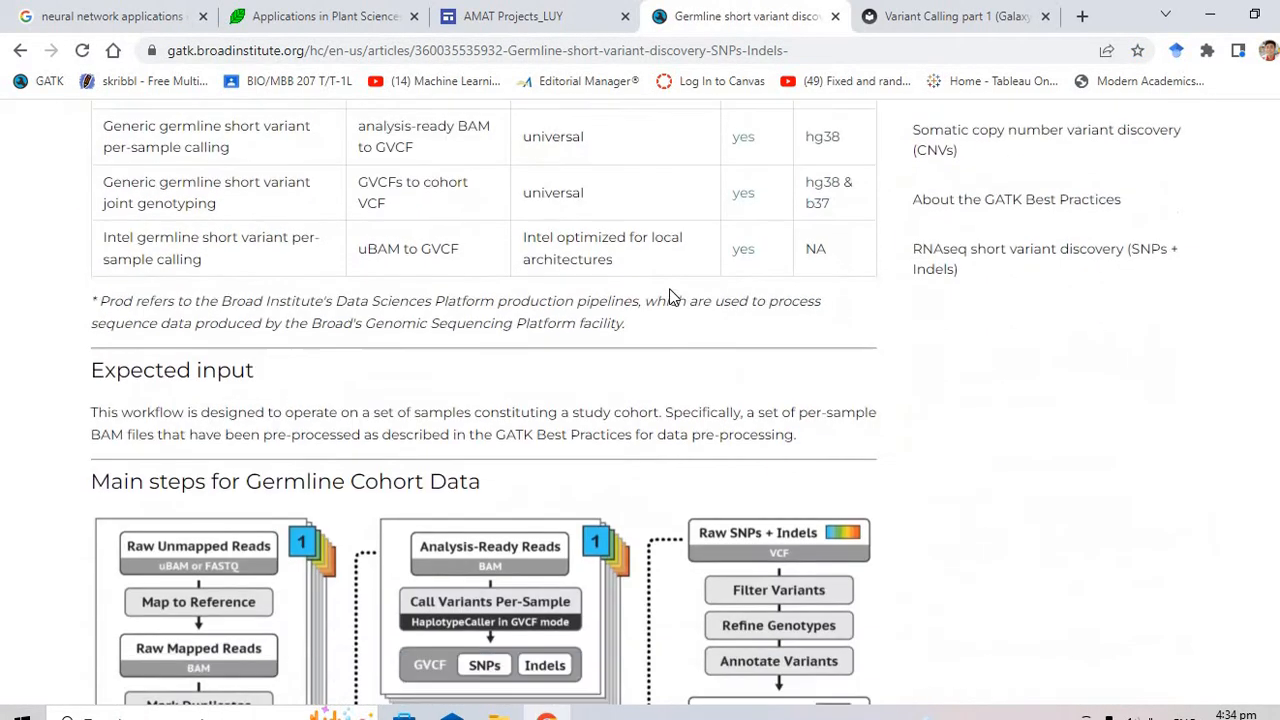
scroll(671, 297, "down", 2)
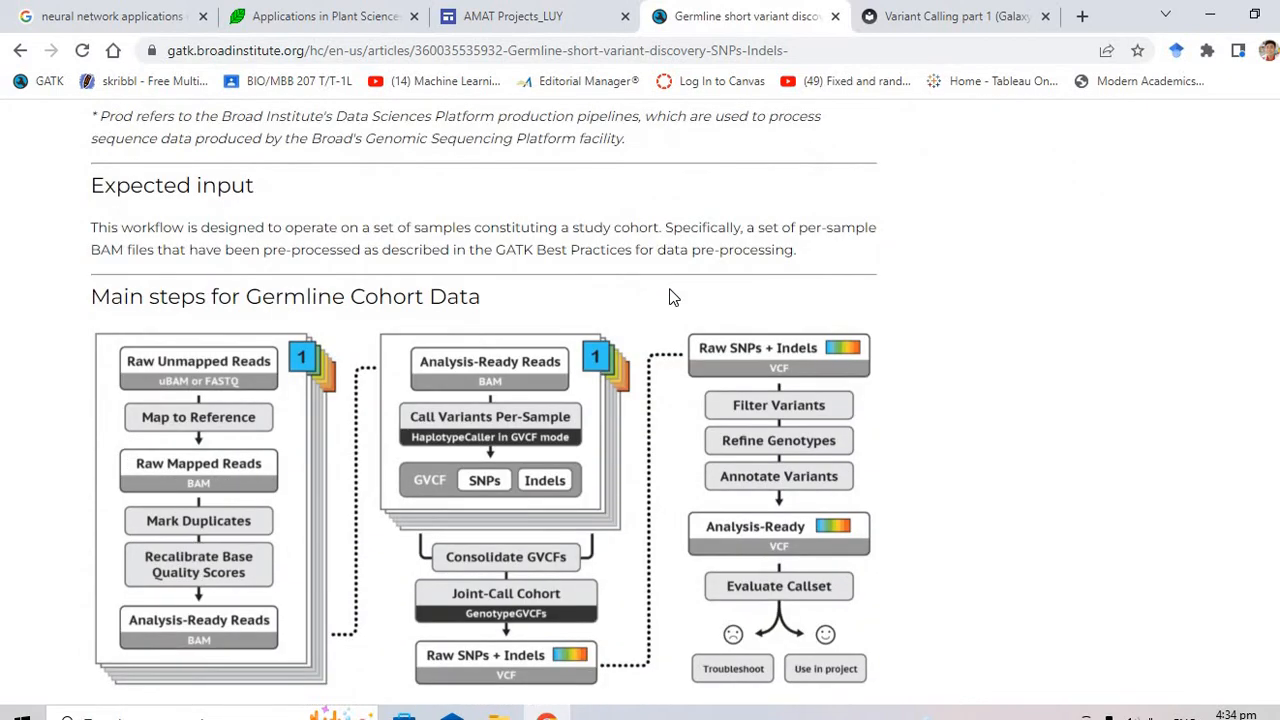
scroll(671, 297, "down", 1)
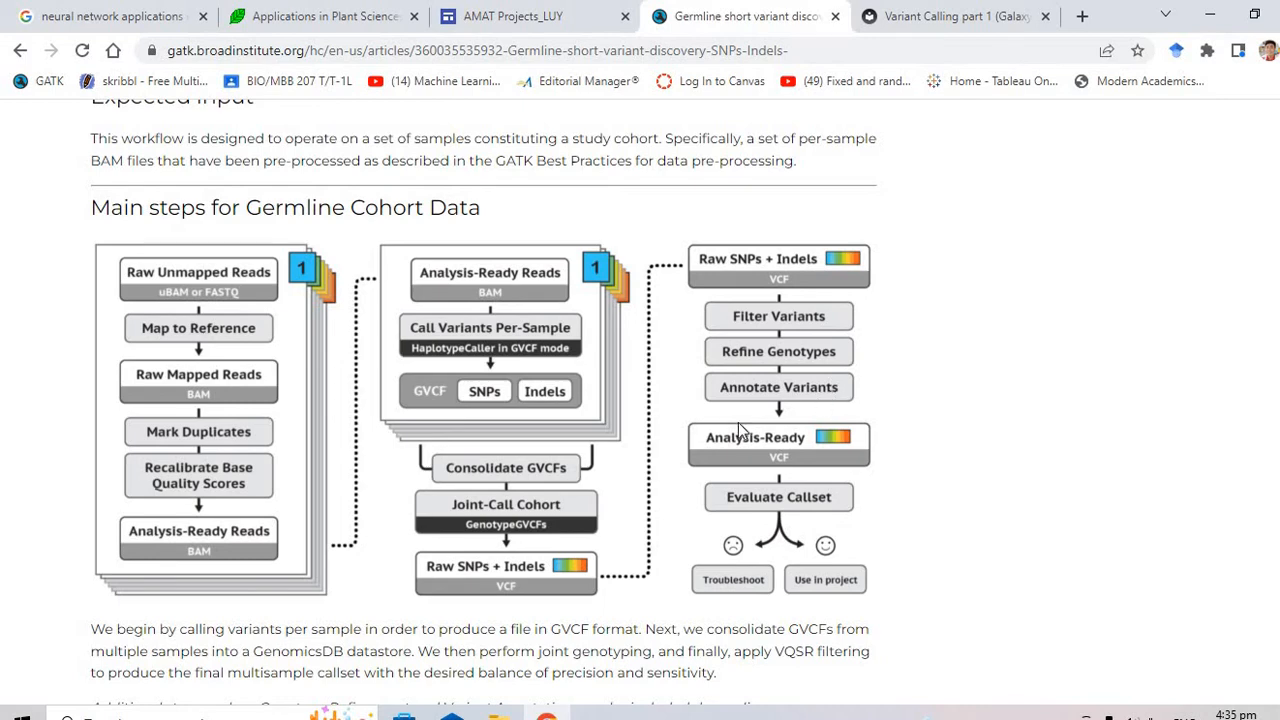
Skim the germline article from per-sample variant calling and GVCF consolidation through the single-sample data steps to the end
scroll(738, 422, "down", 2)
scroll(738, 422, "down", 8)
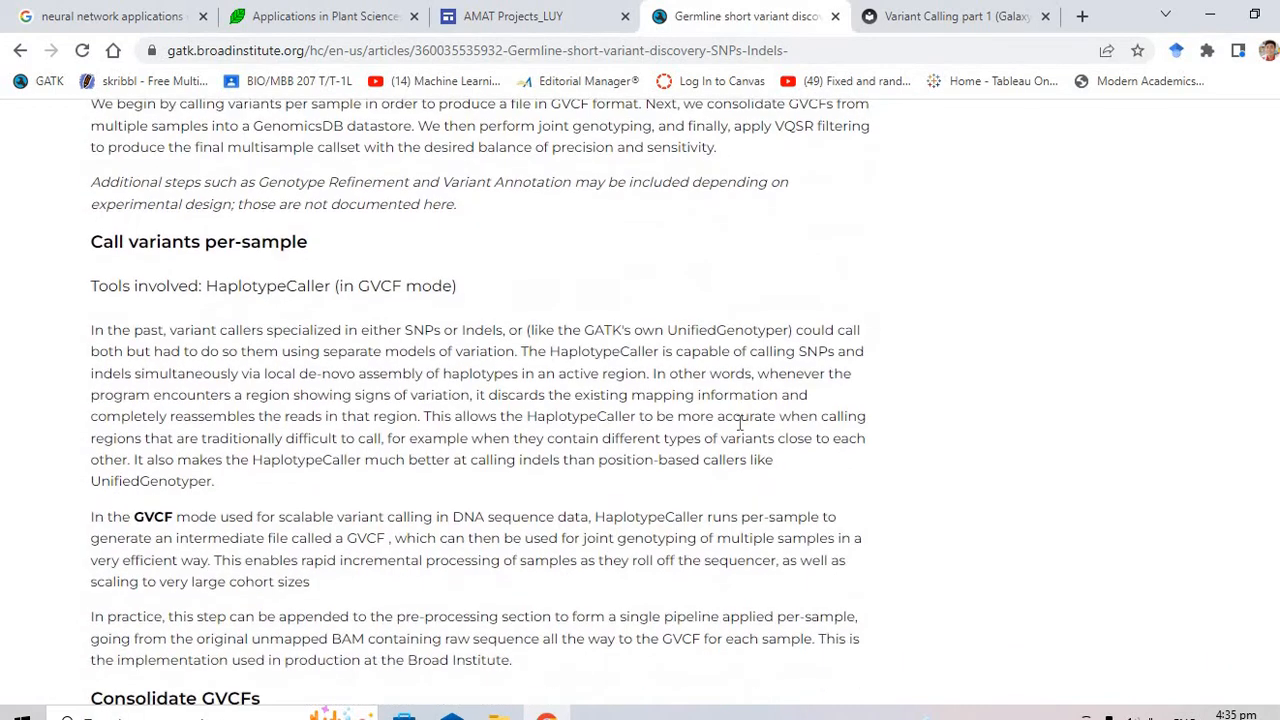
scroll(740, 422, "up", 2)
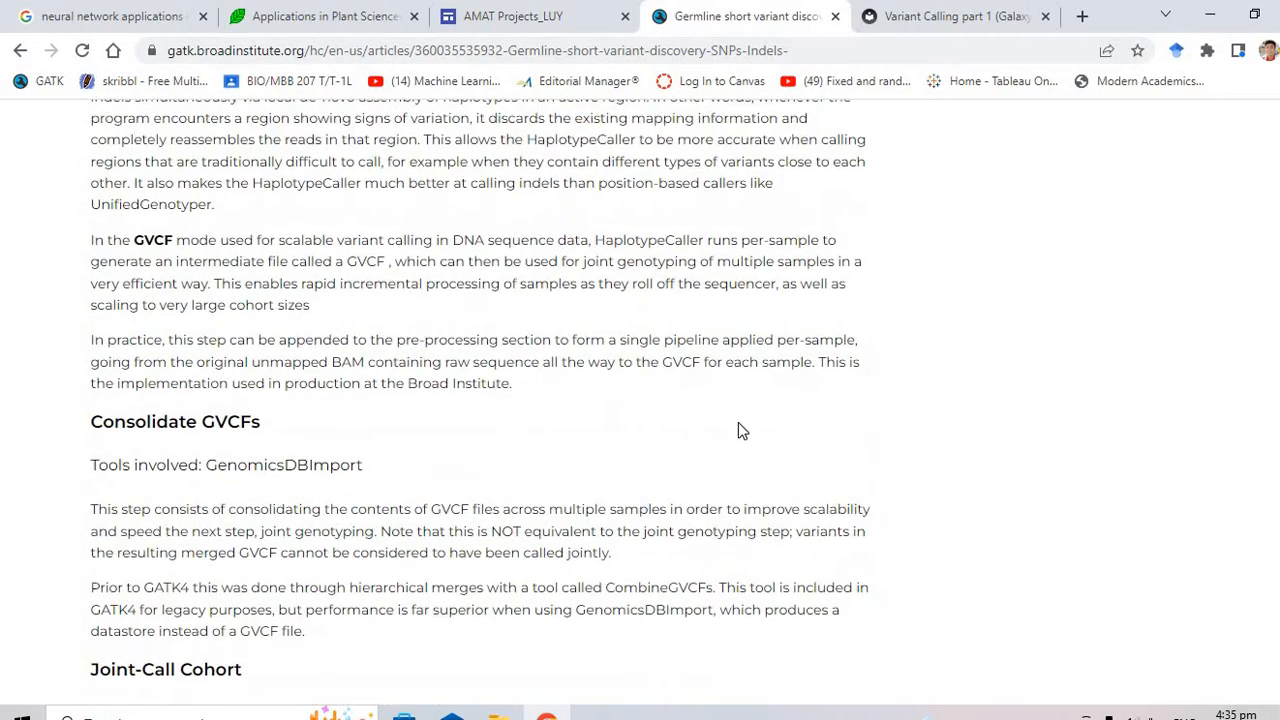
scroll(740, 422, "down", 4)
scroll(738, 422, "down", 12)
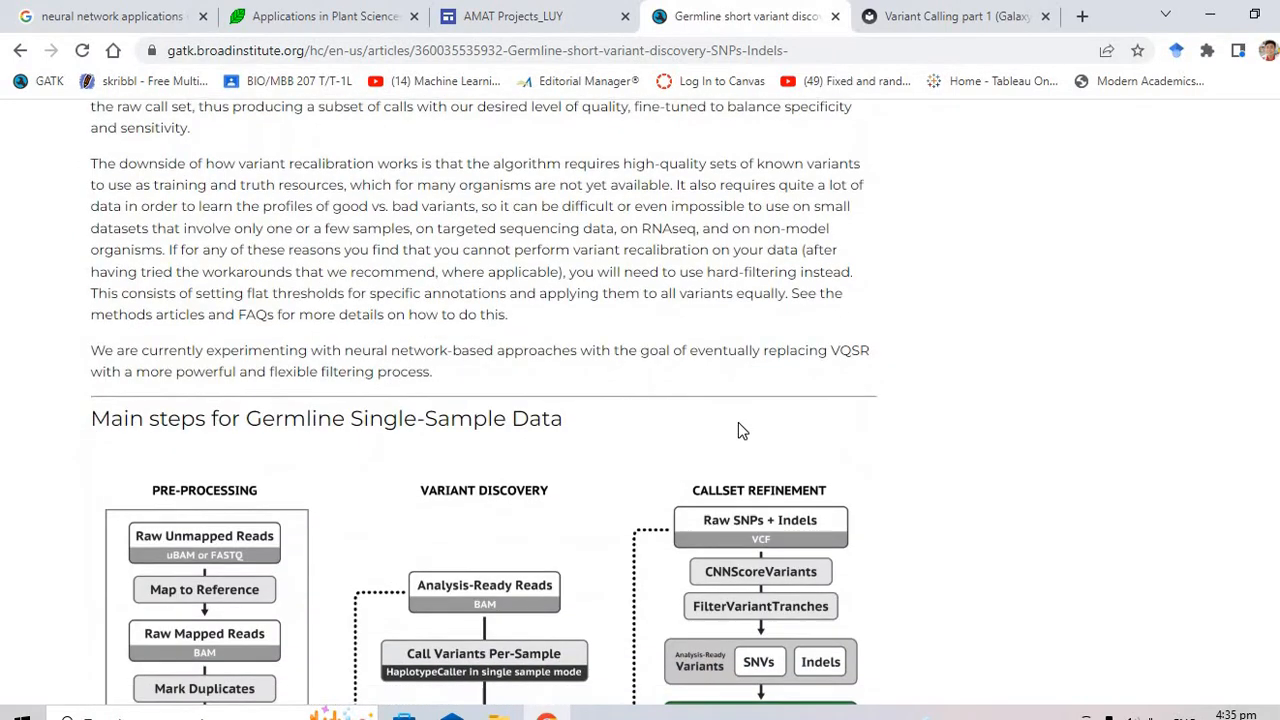
scroll(738, 424, "down", 8)
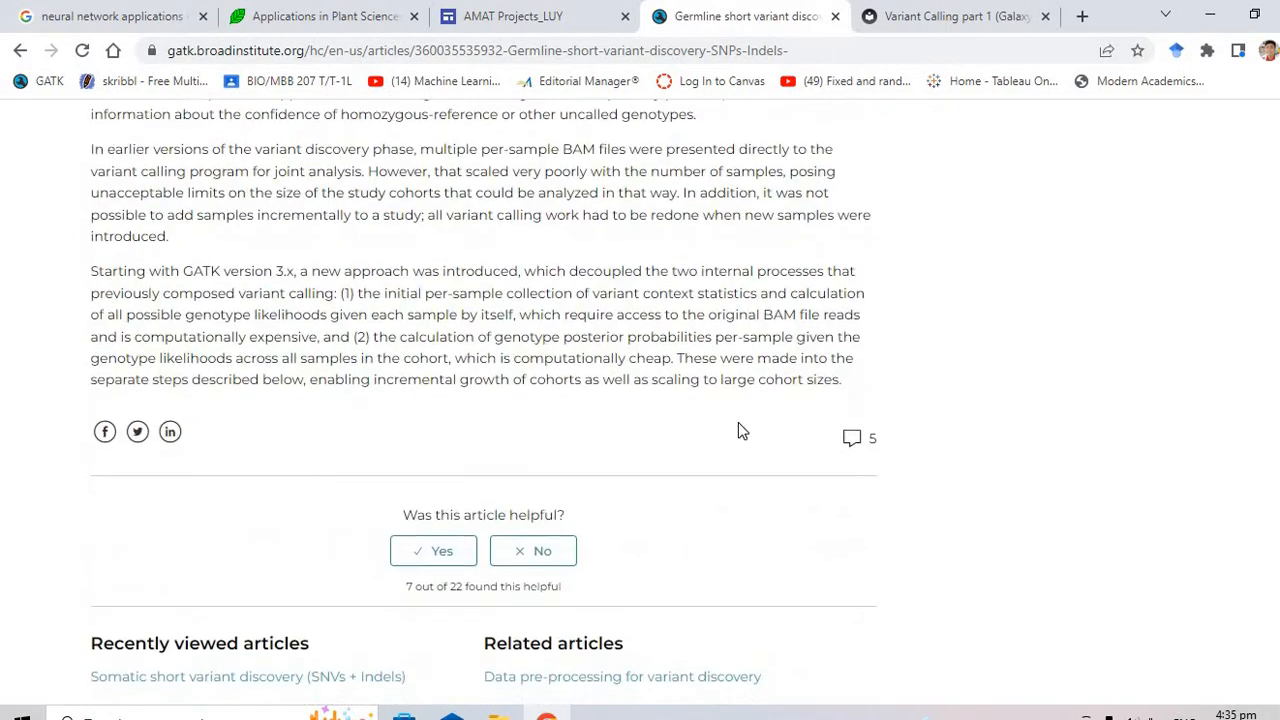
Revisit the article's HaplotypeCaller section, germline cohort diagram and reference implementations table
scroll(738, 424, "up", 14)
scroll(738, 422, "up", 15)
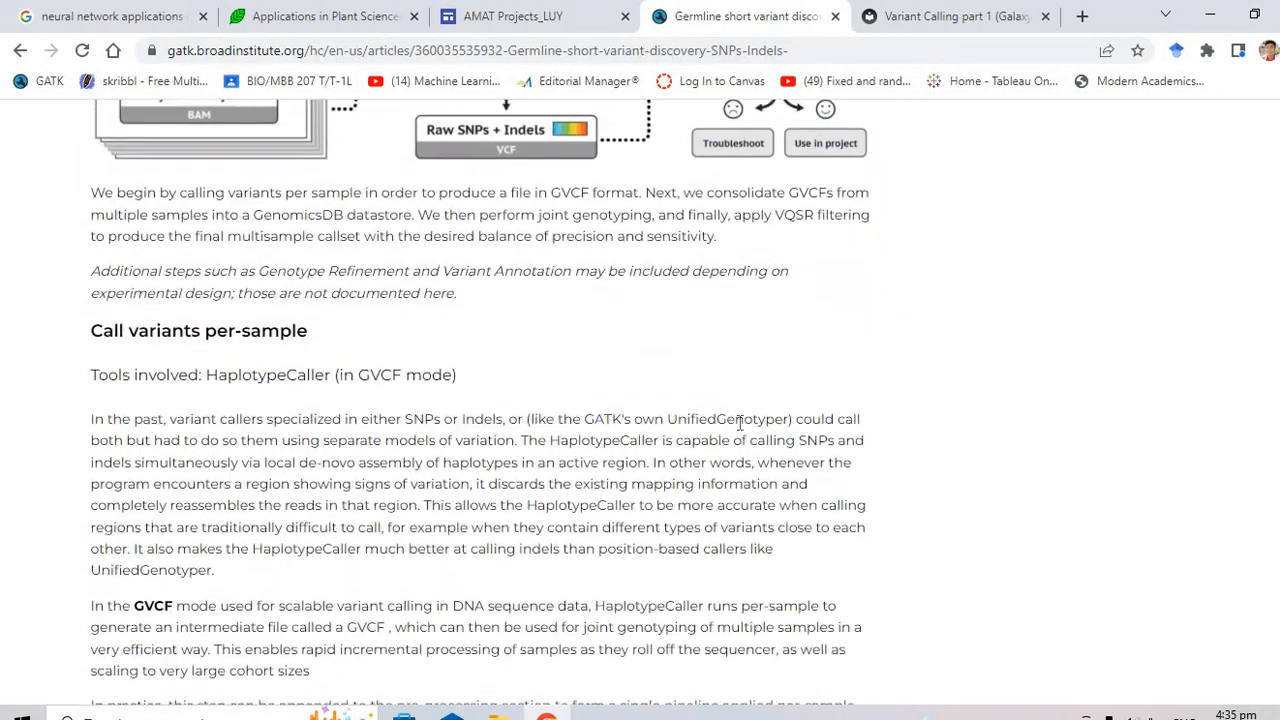
scroll(738, 422, "up", 4)
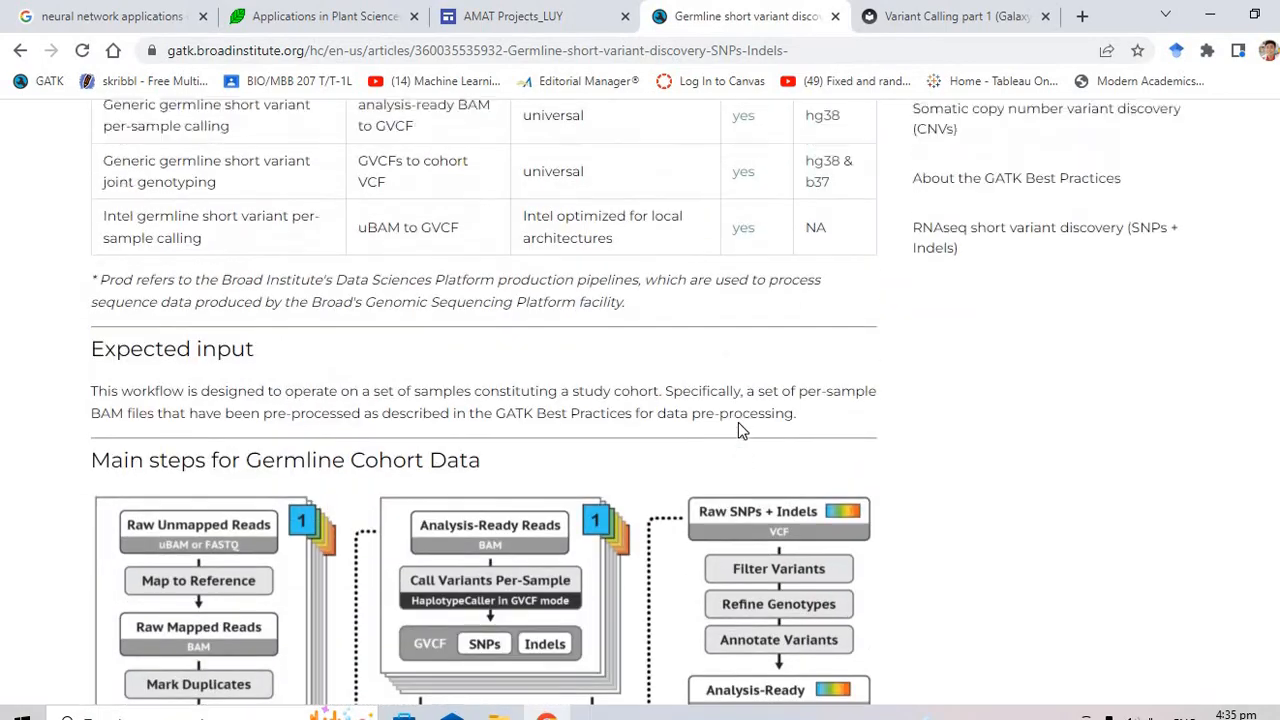
scroll(738, 422, "down", 9)
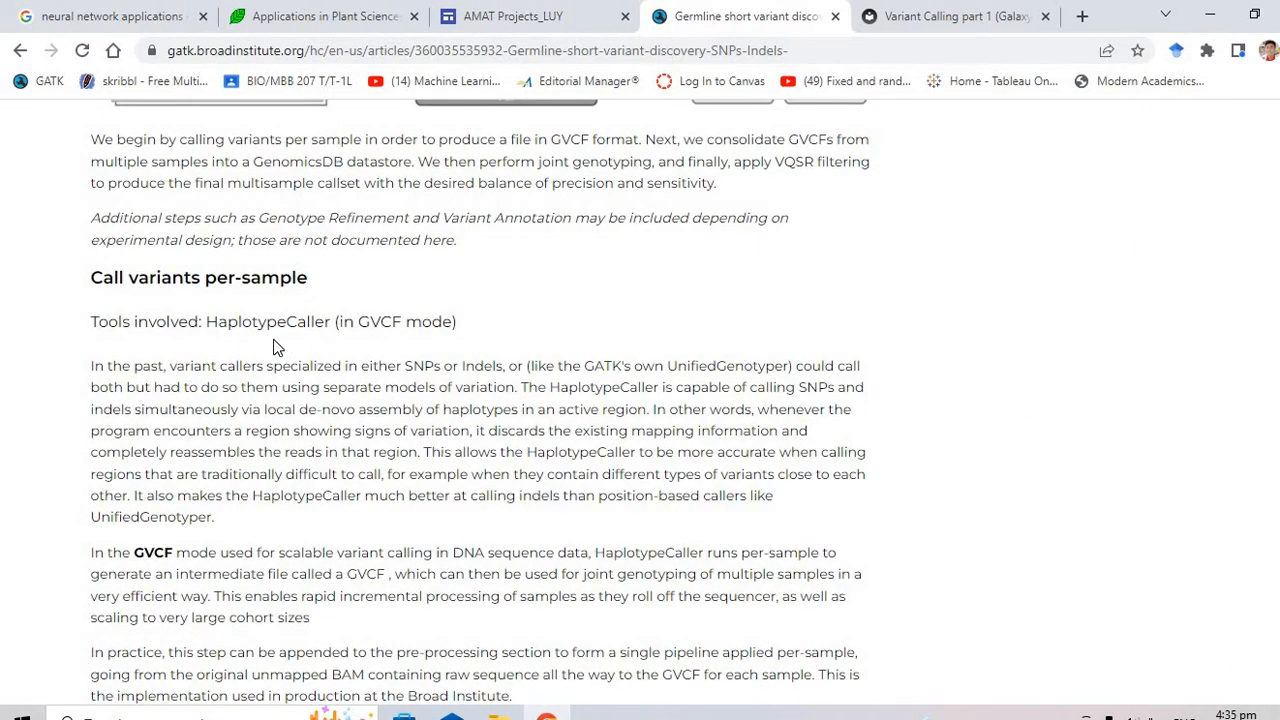
scroll(276, 345, "up", 3)
scroll(276, 345, "up", 1)
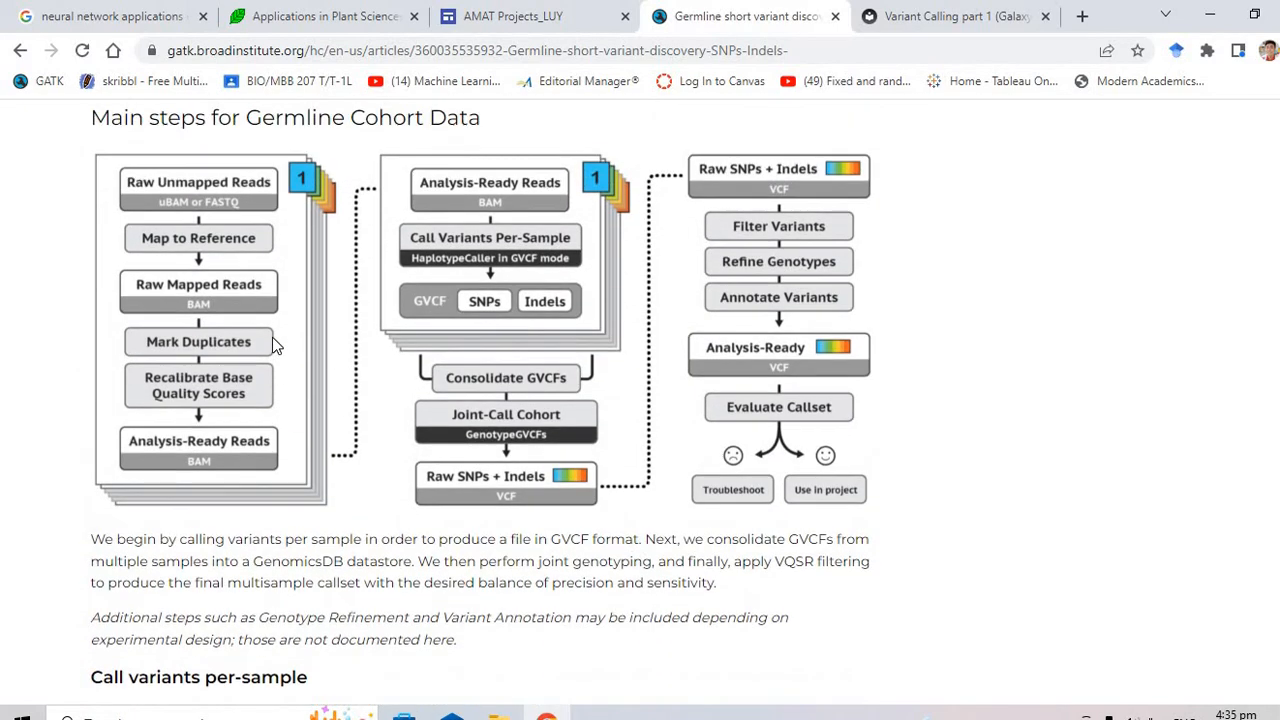
scroll(276, 345, "up", 6)
scroll(276, 345, "up", 2)
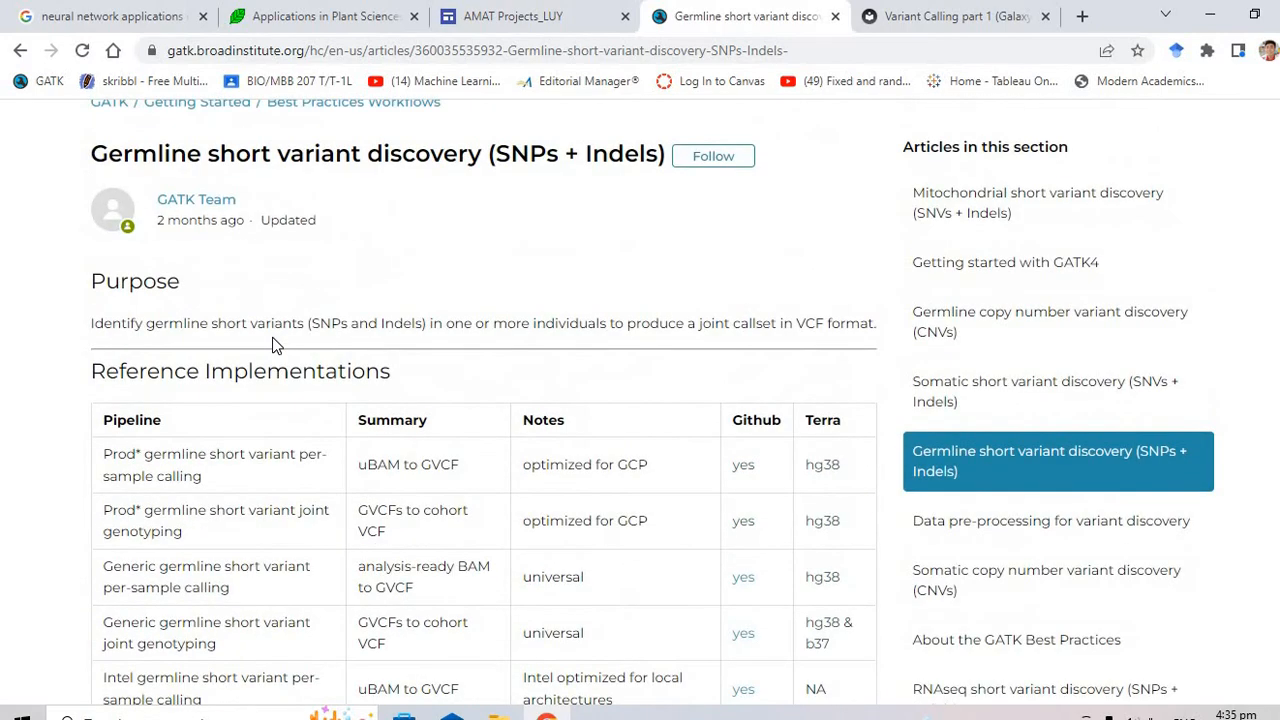
Revisit the HaplotypeCaller tool line and GVCF mode description in the germline article, then return to the article's beginning
scroll(276, 345, "down", 10)
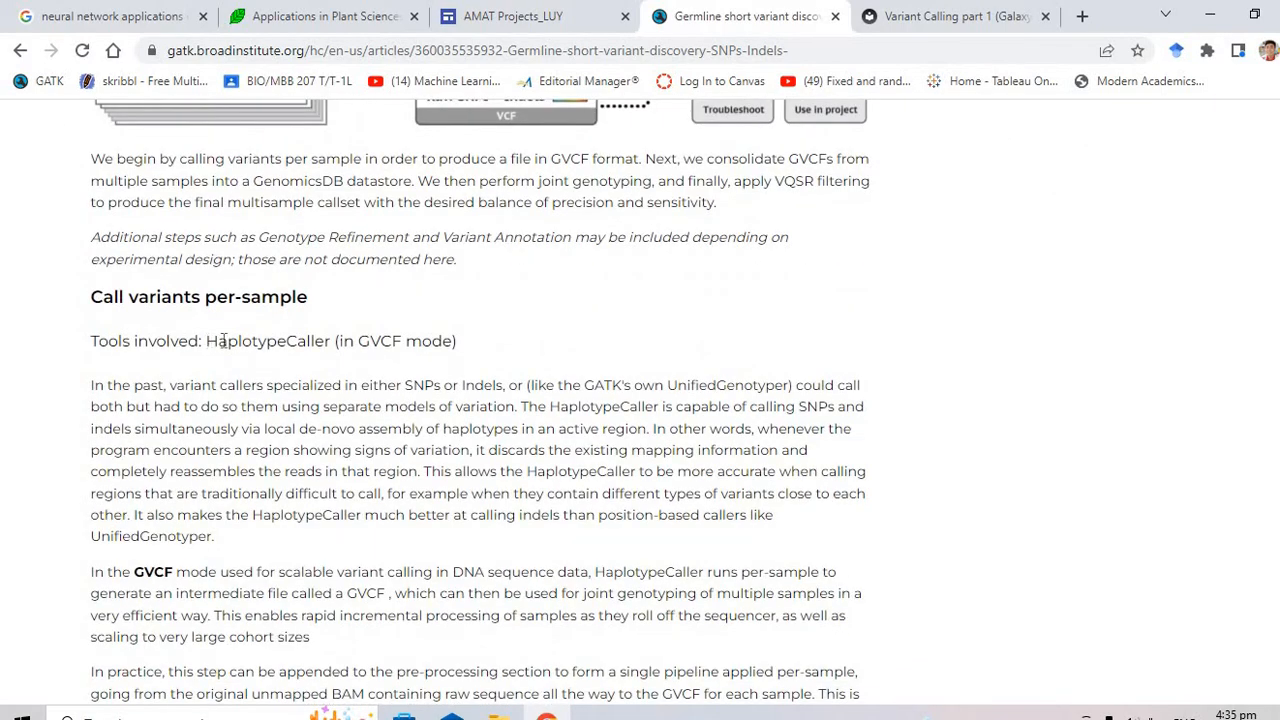
left_click_drag(216, 341, 355, 345)
scroll(432, 393, "down", 2)
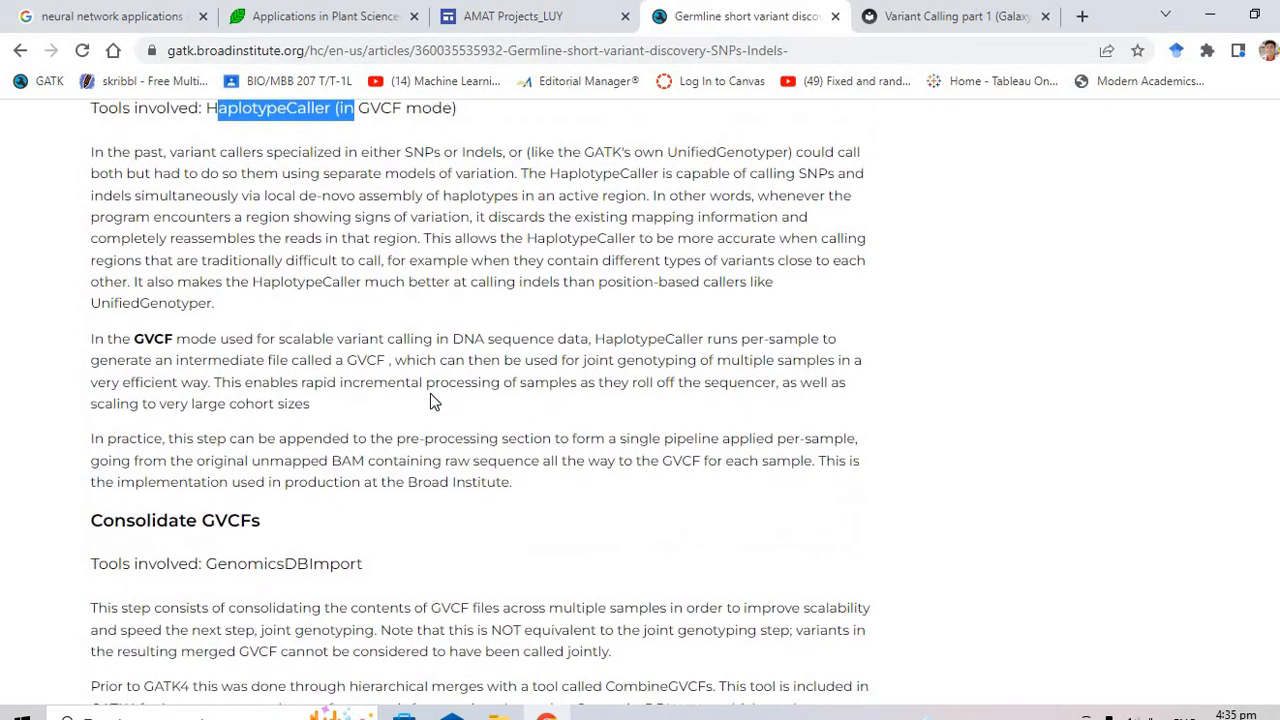
scroll(432, 393, "up", 4)
scroll(432, 393, "up", 12)
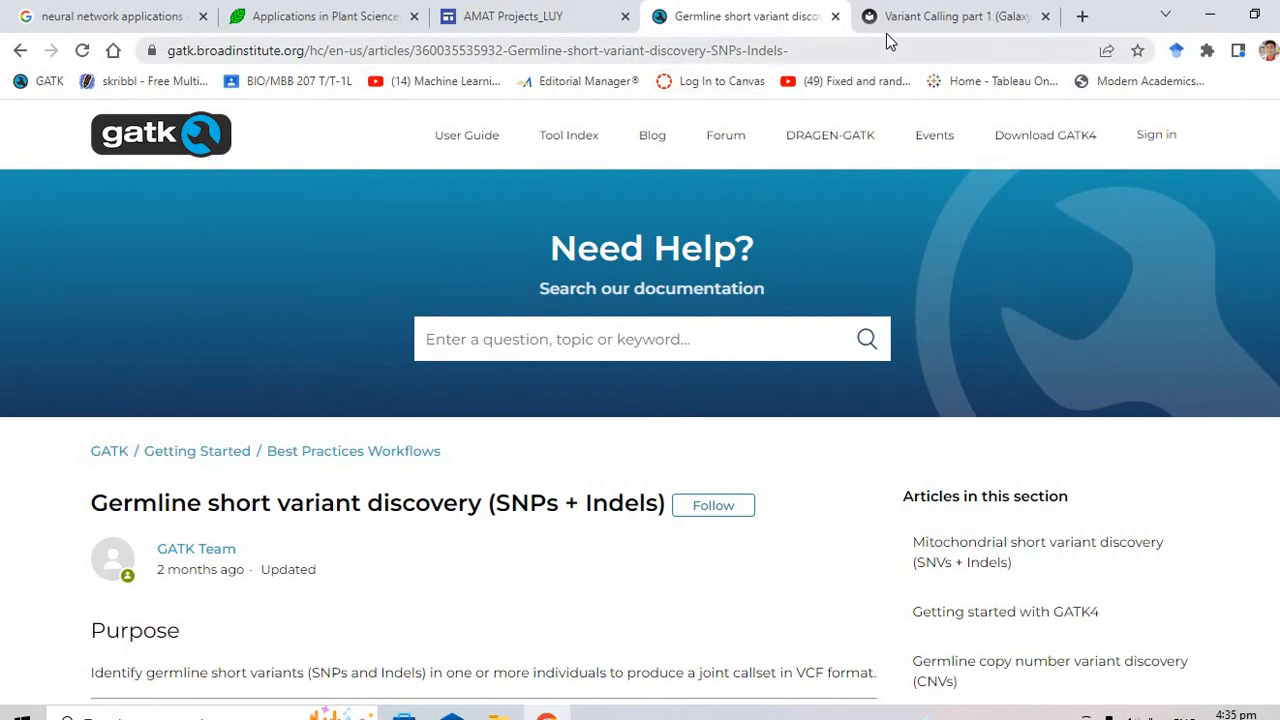
left_click(892, 16)
left_click(860, 49)
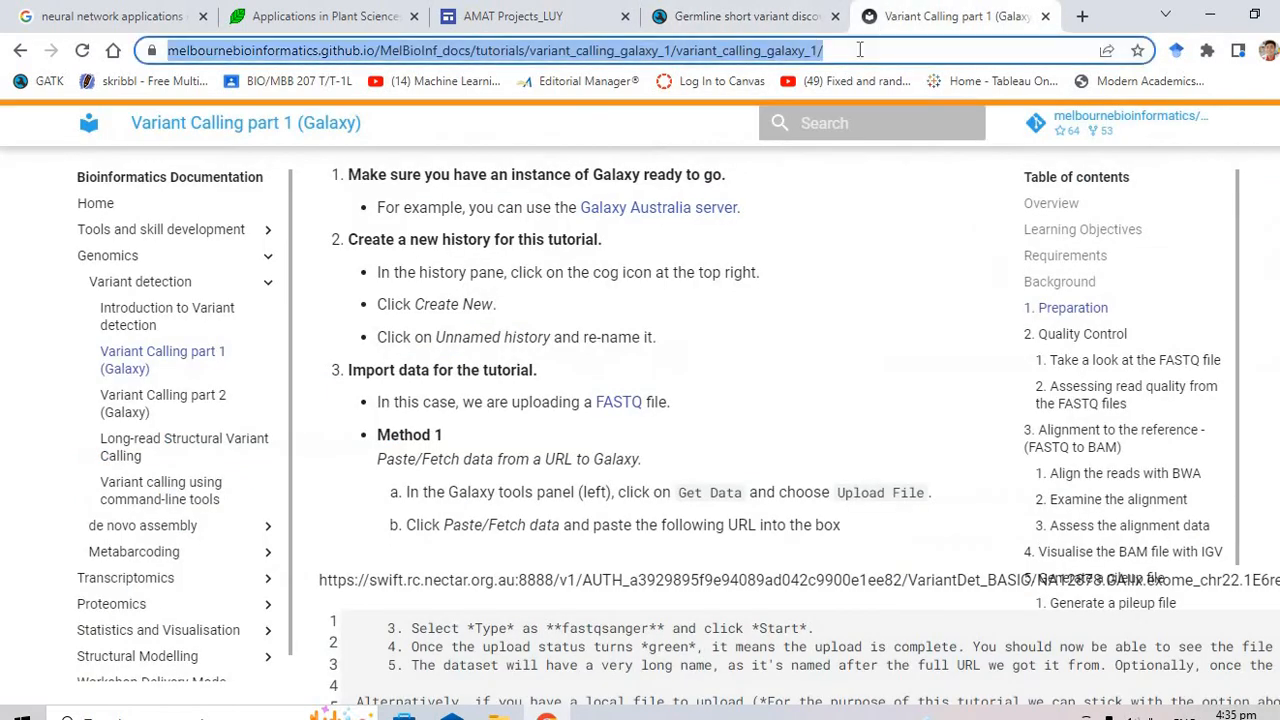
type("gat")
key("BackSpace")
key("BackSpace")
key("BackSpace")
key("BackSpace")
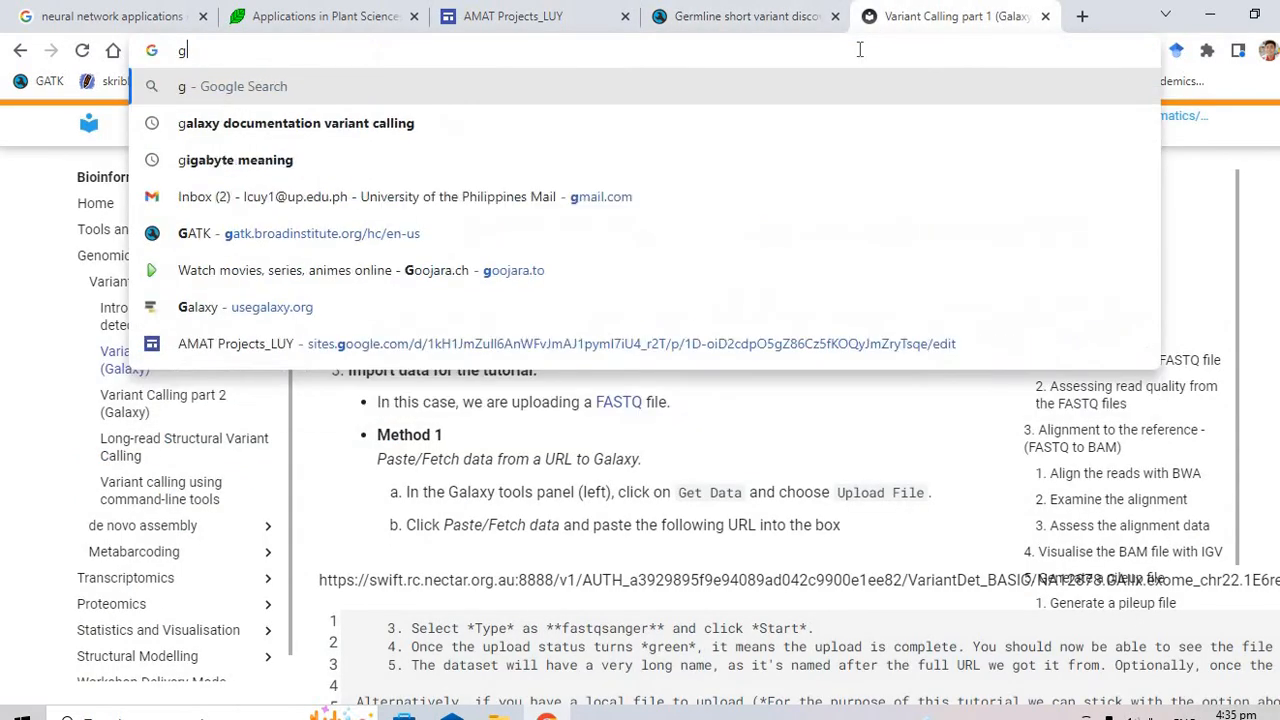
left_click(906, 332)
Skim the Variant Calling part 1 (Galaxy) tutorial from its requirements and preparation through the quality control section
scroll(906, 333, "down", 3)
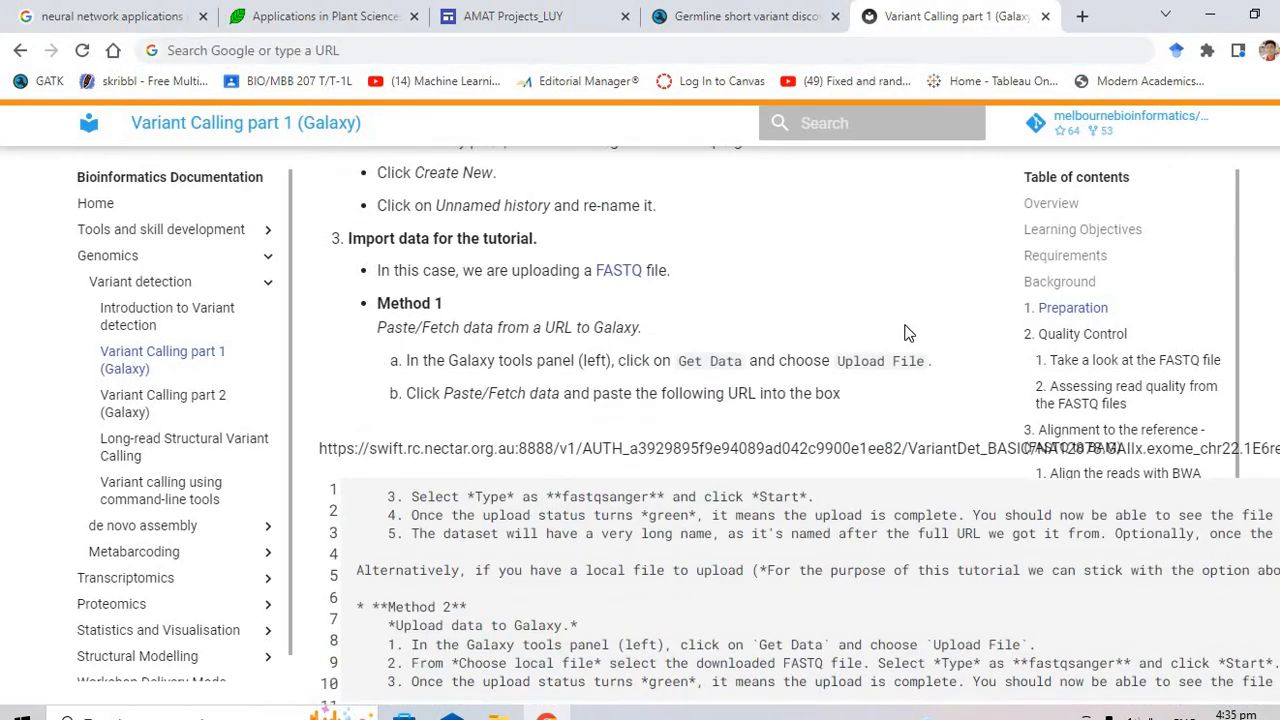
scroll(906, 332, "up", 2)
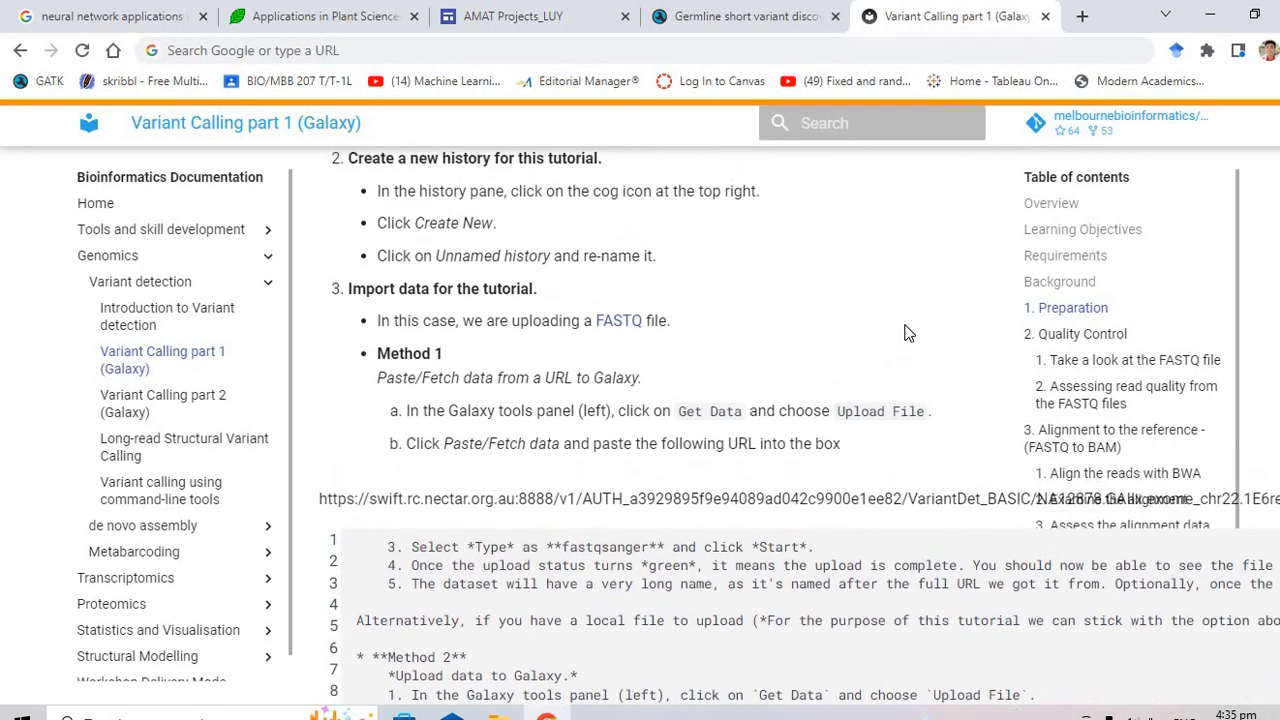
scroll(906, 332, "up", 2)
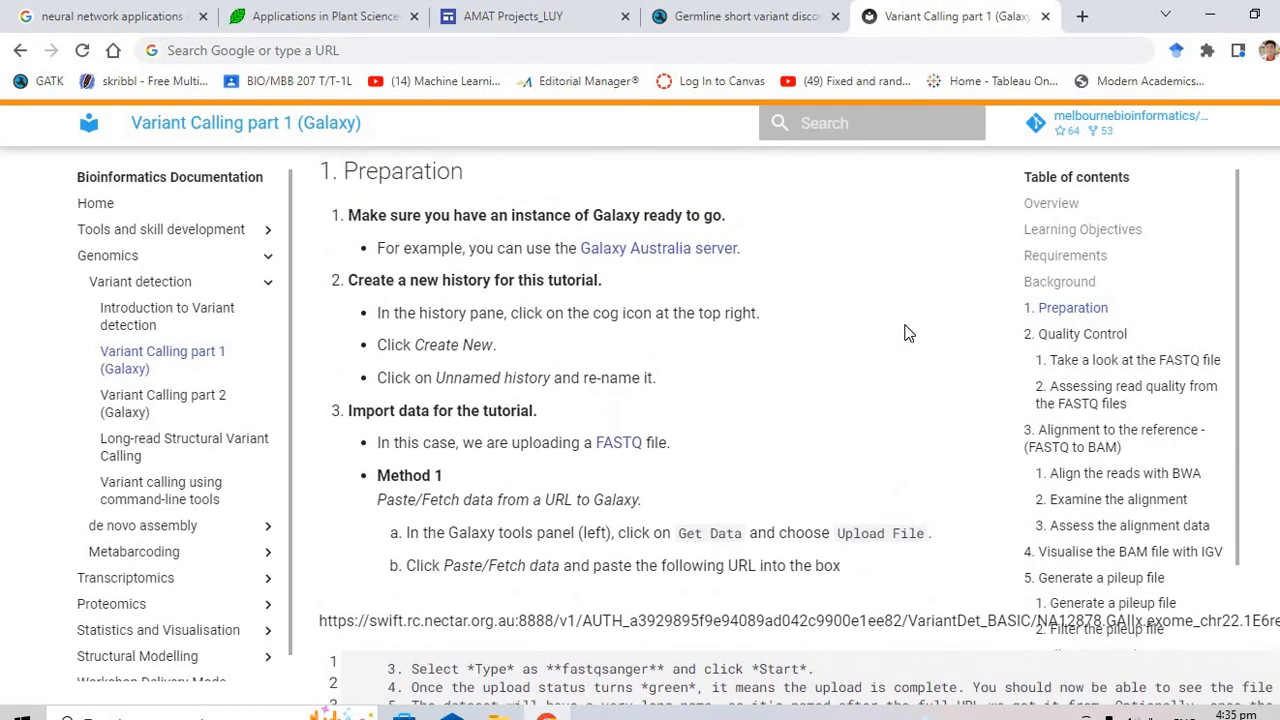
scroll(906, 332, "up", 12)
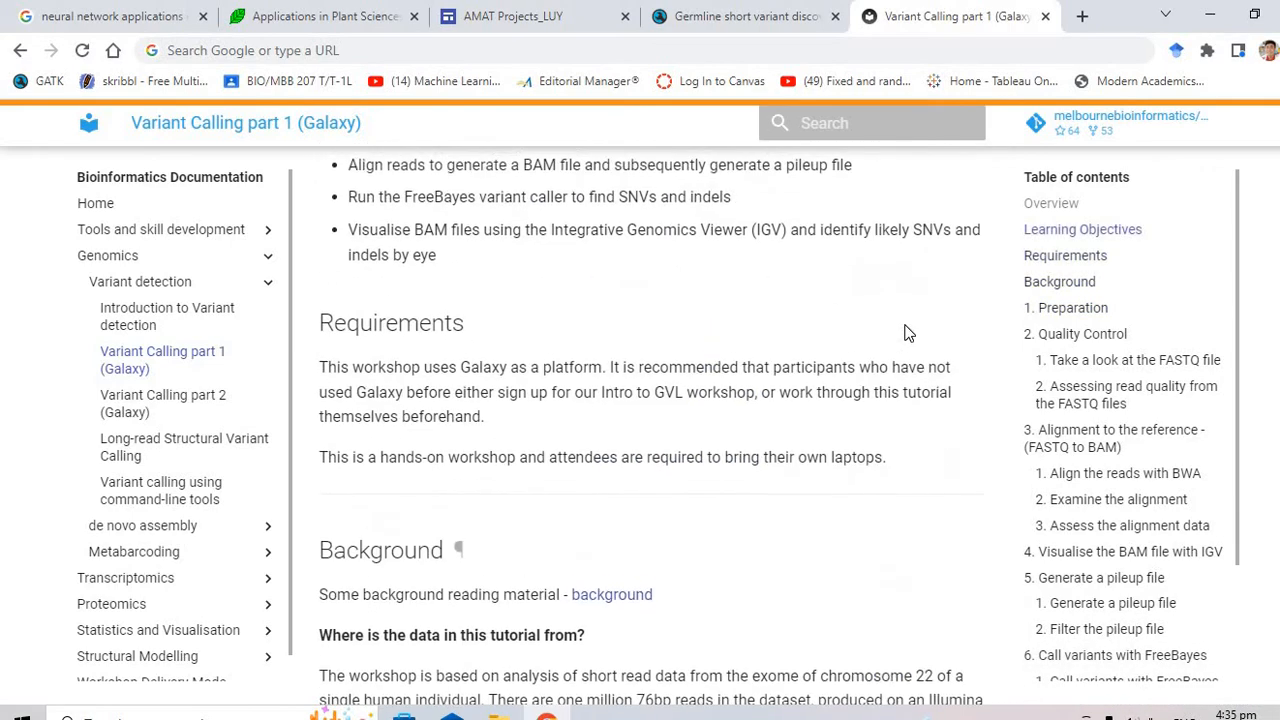
scroll(906, 332, "up", 3)
scroll(906, 325, "down", 15)
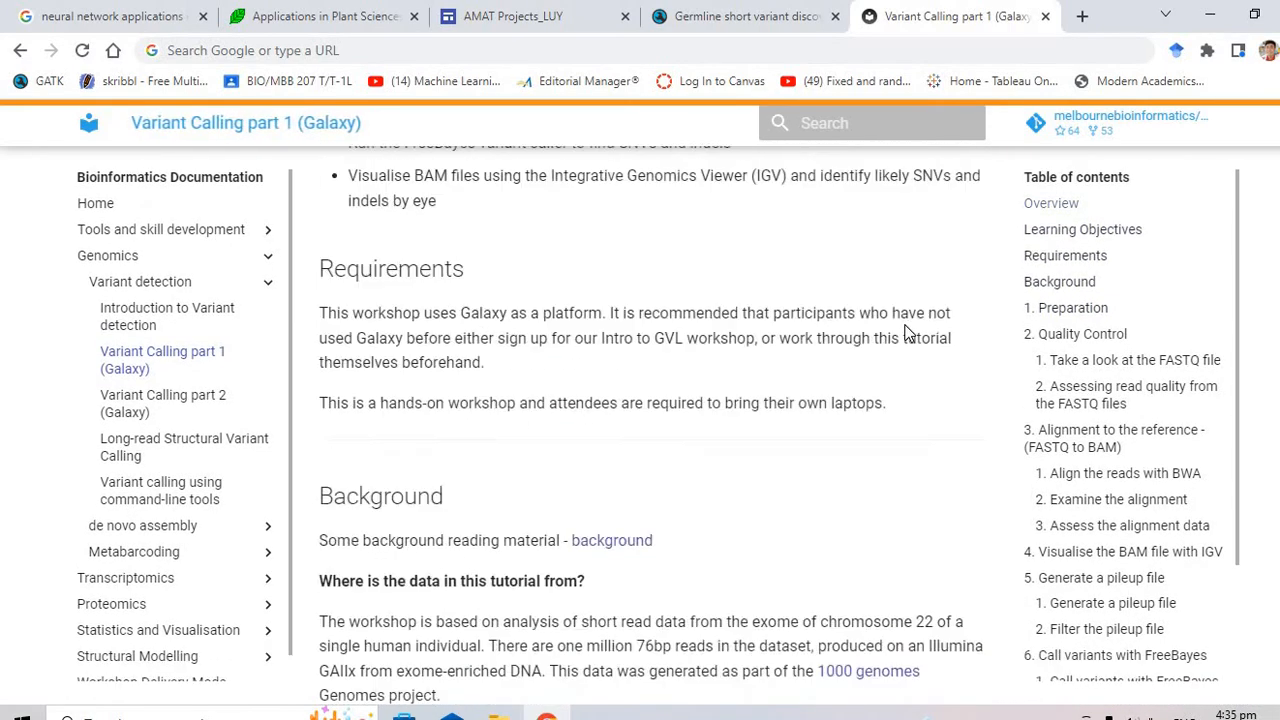
scroll(906, 332, "down", 10)
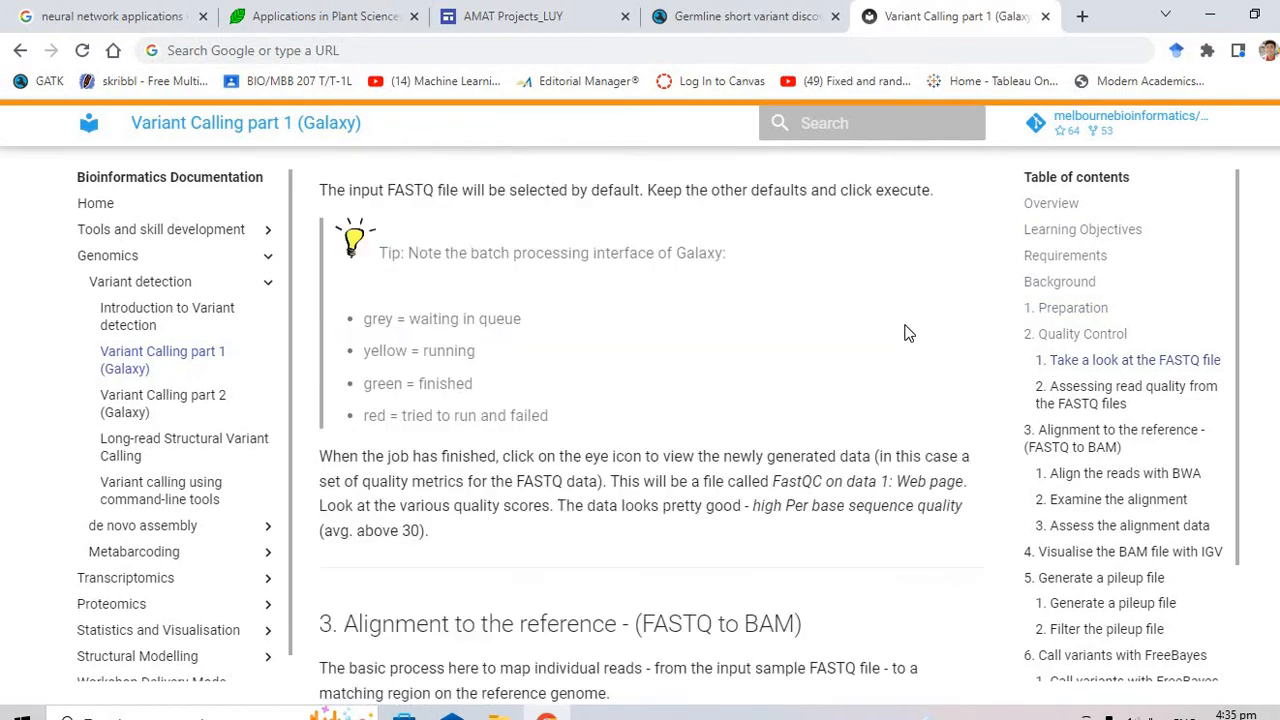
Close the Variant Calling part 1 (Galaxy) tutorial and open usegalaxy.org in a new browser tab
left_click(1046, 16)
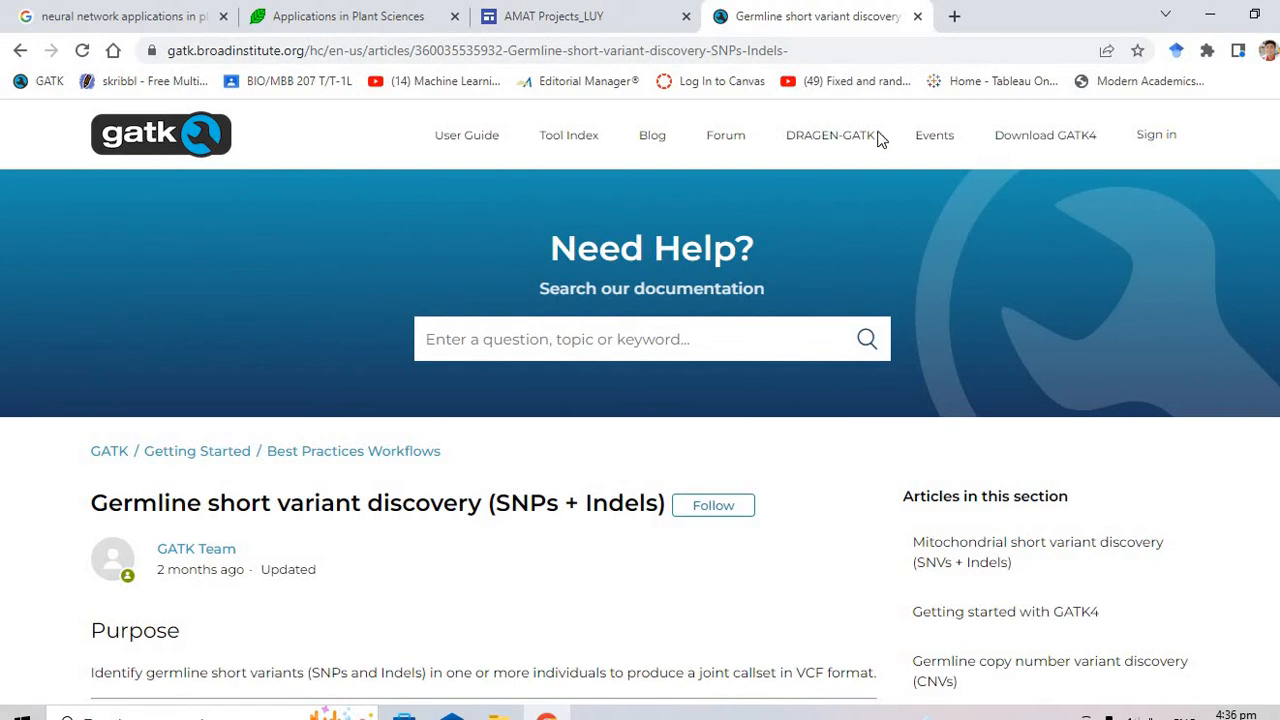
type("usegalaxy.org")
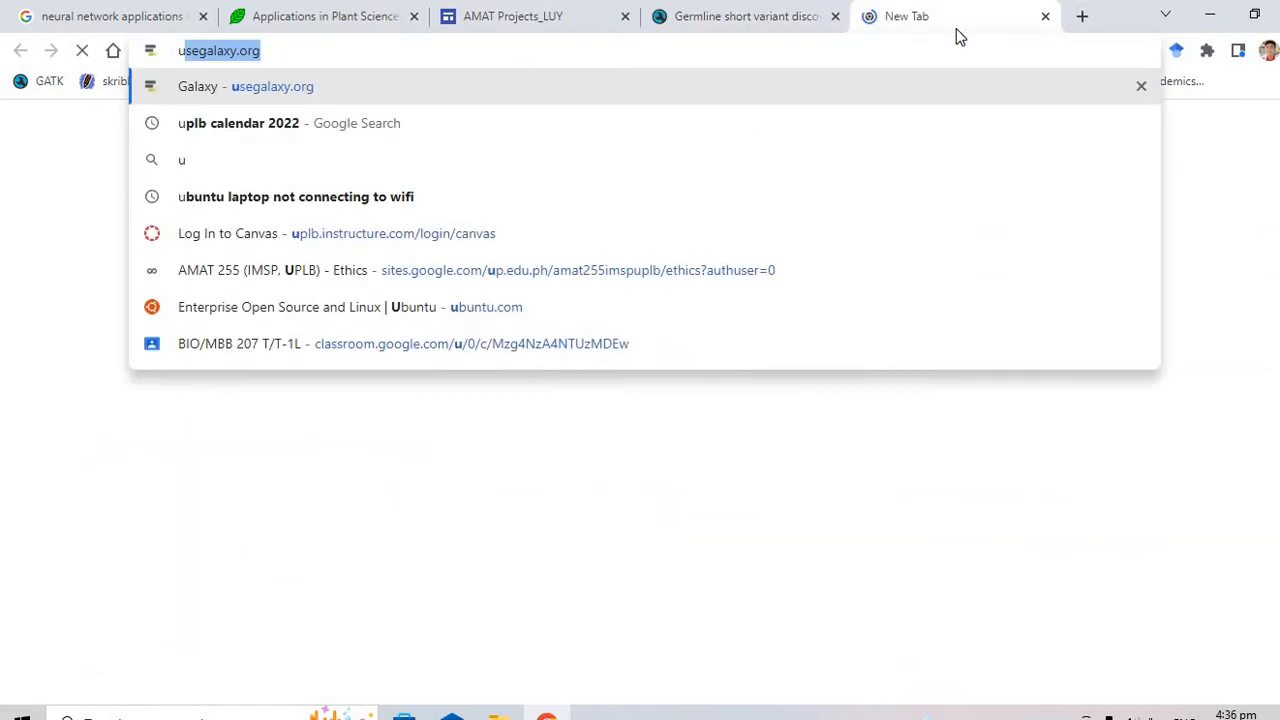
key("Return")
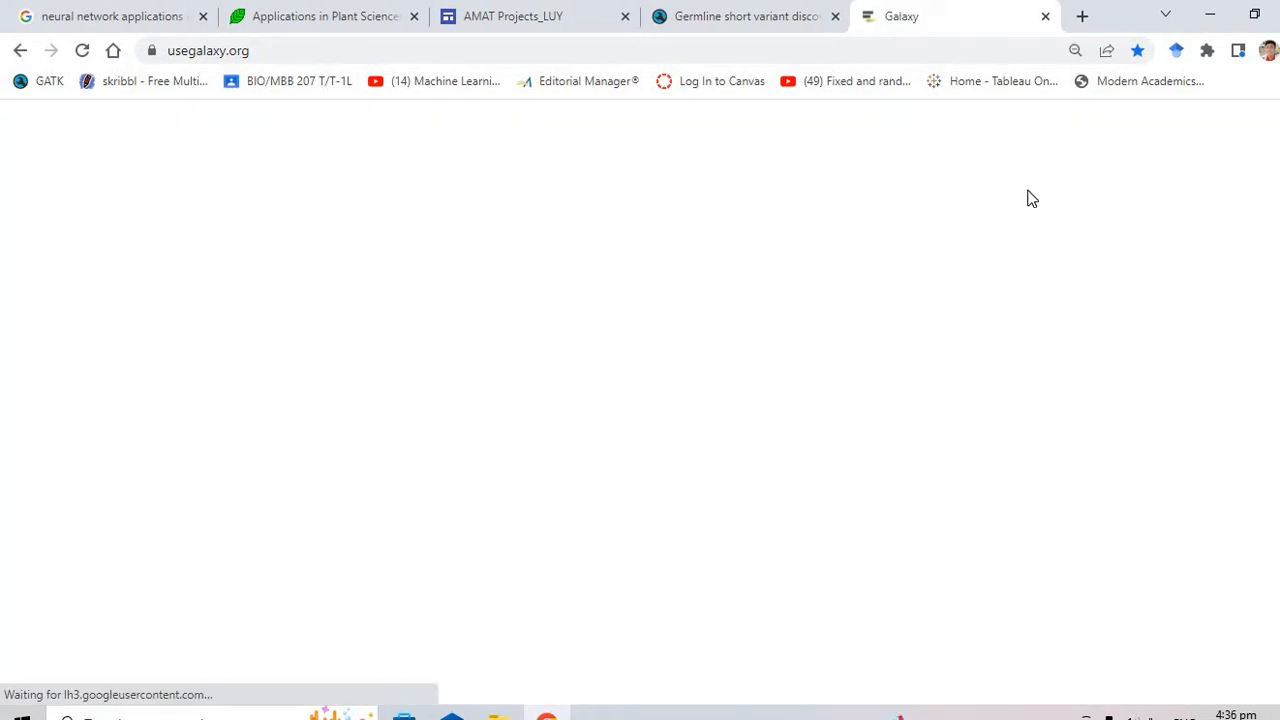
Un-maximize and reposition the browser window to inspect the Galaxy history's dataset counts and storage size, then maximize it again
left_click(1254, 14)
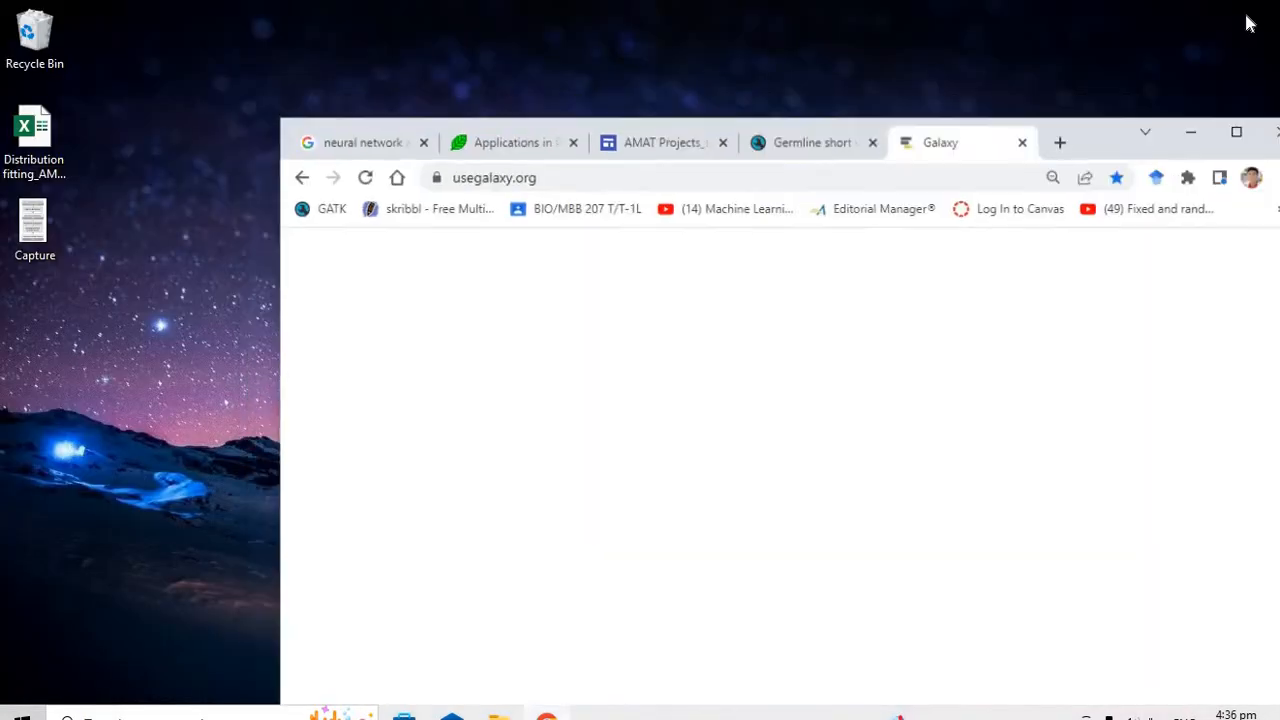
left_click_drag(1112, 152, 771, 34)
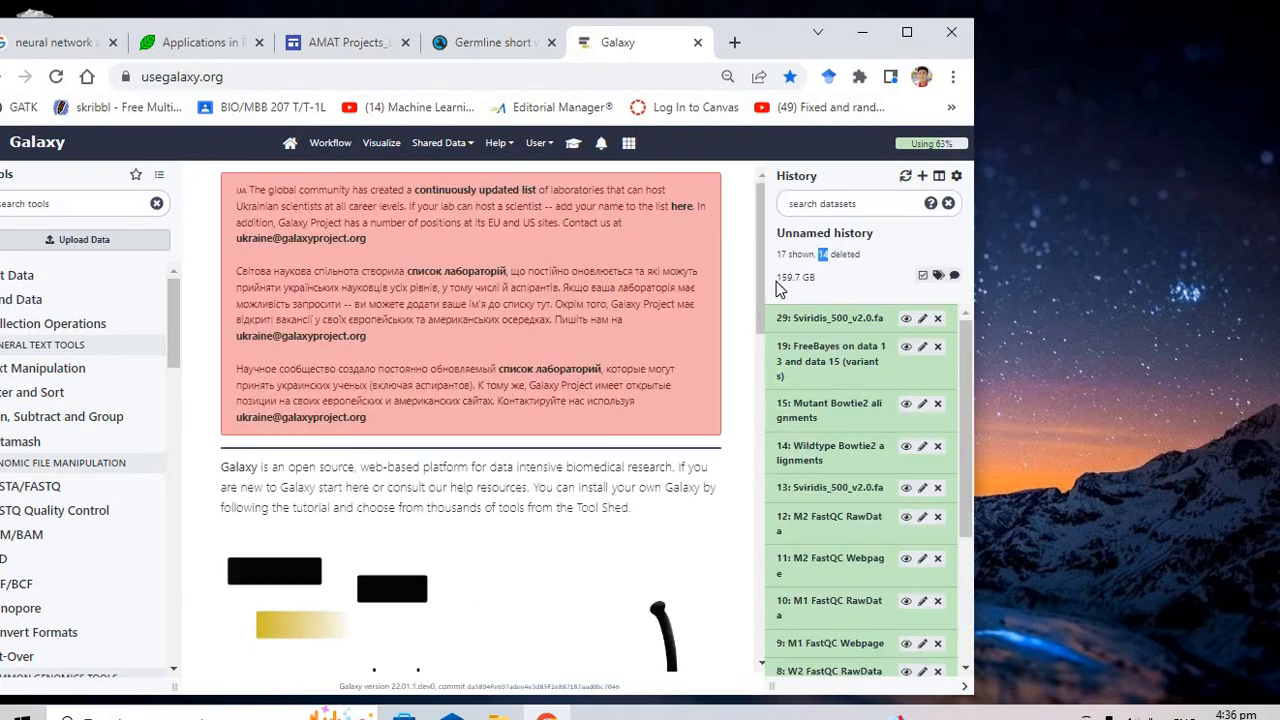
left_click_drag(776, 281, 768, 281)
left_click(907, 32)
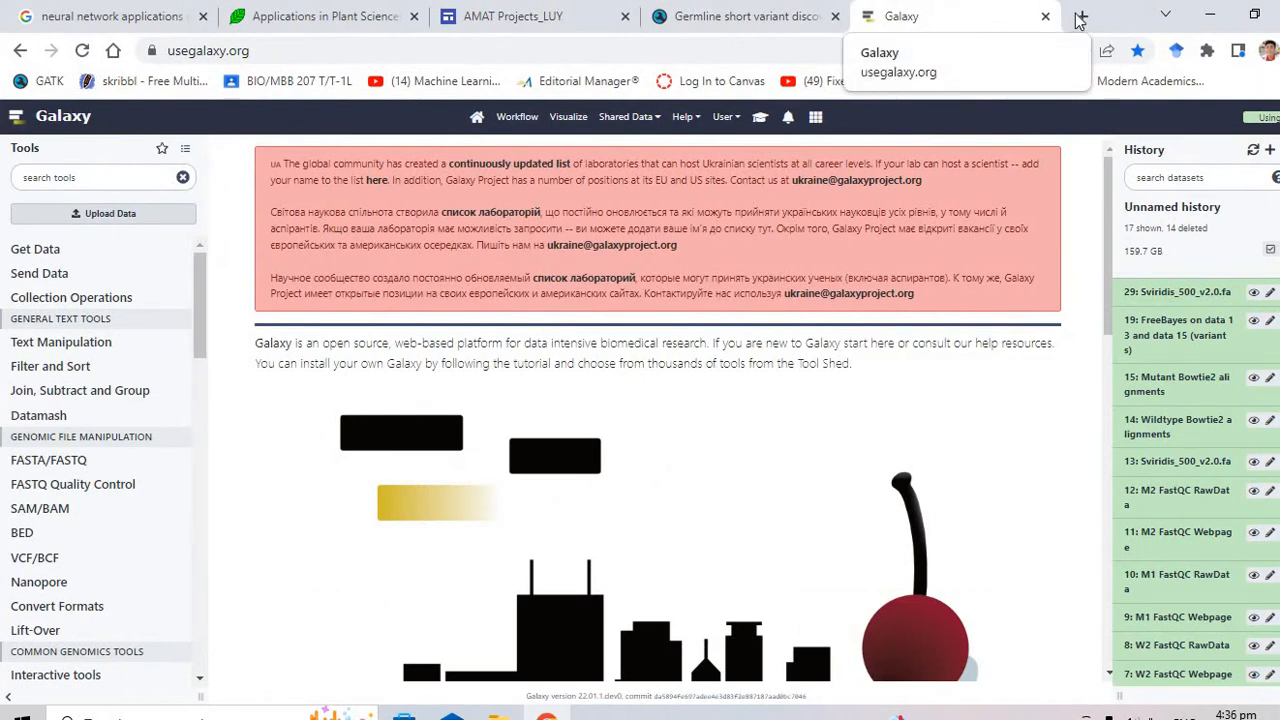
Shrink the browser window to review the history's datasets from W1 up to Sviridis_500_v2.0.fa, then restore its full size
left_click(1265, 15)
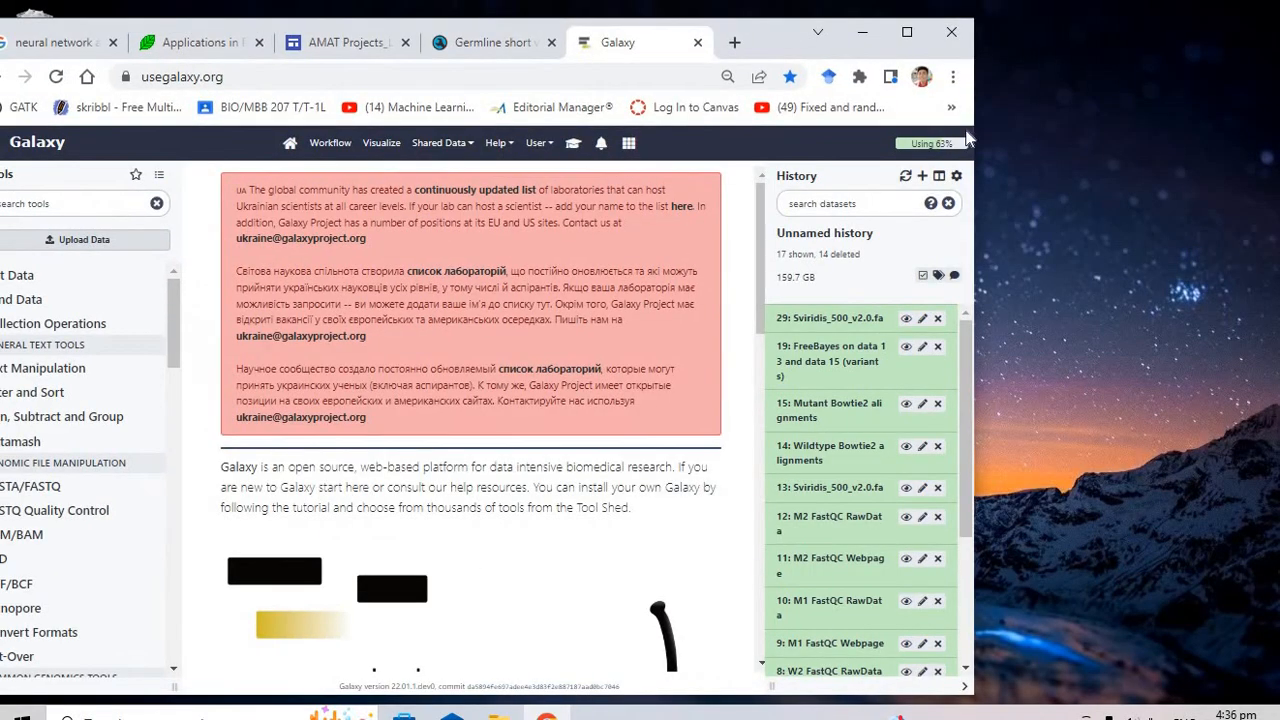
scroll(890, 435, "down", 2)
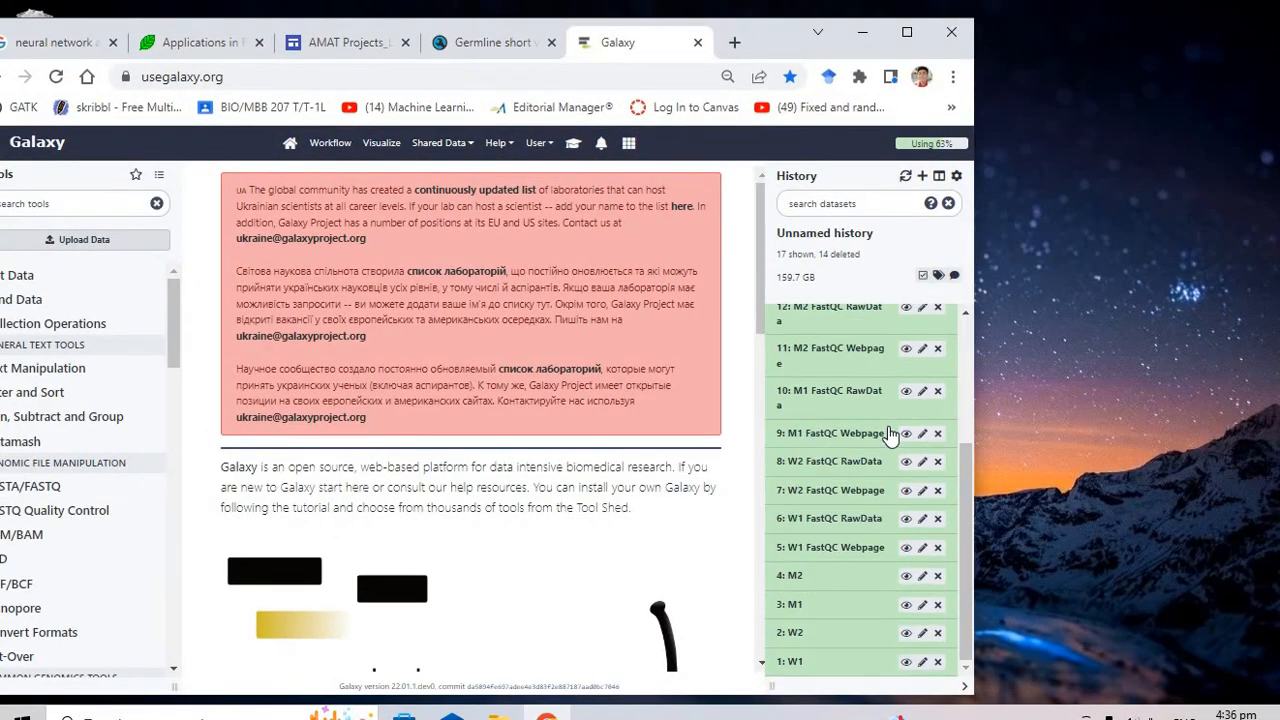
scroll(890, 435, "up", 3)
scroll(893, 437, "down", 3)
scroll(894, 330, "up", 3)
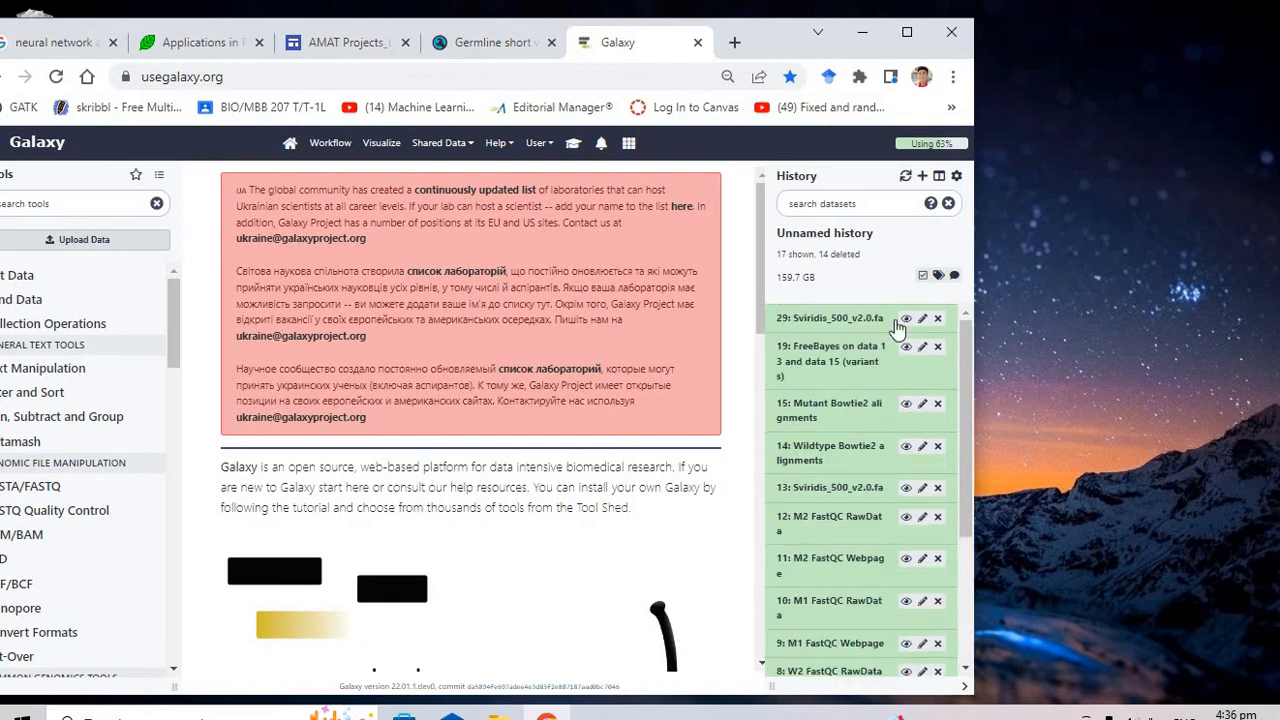
left_click(907, 34)
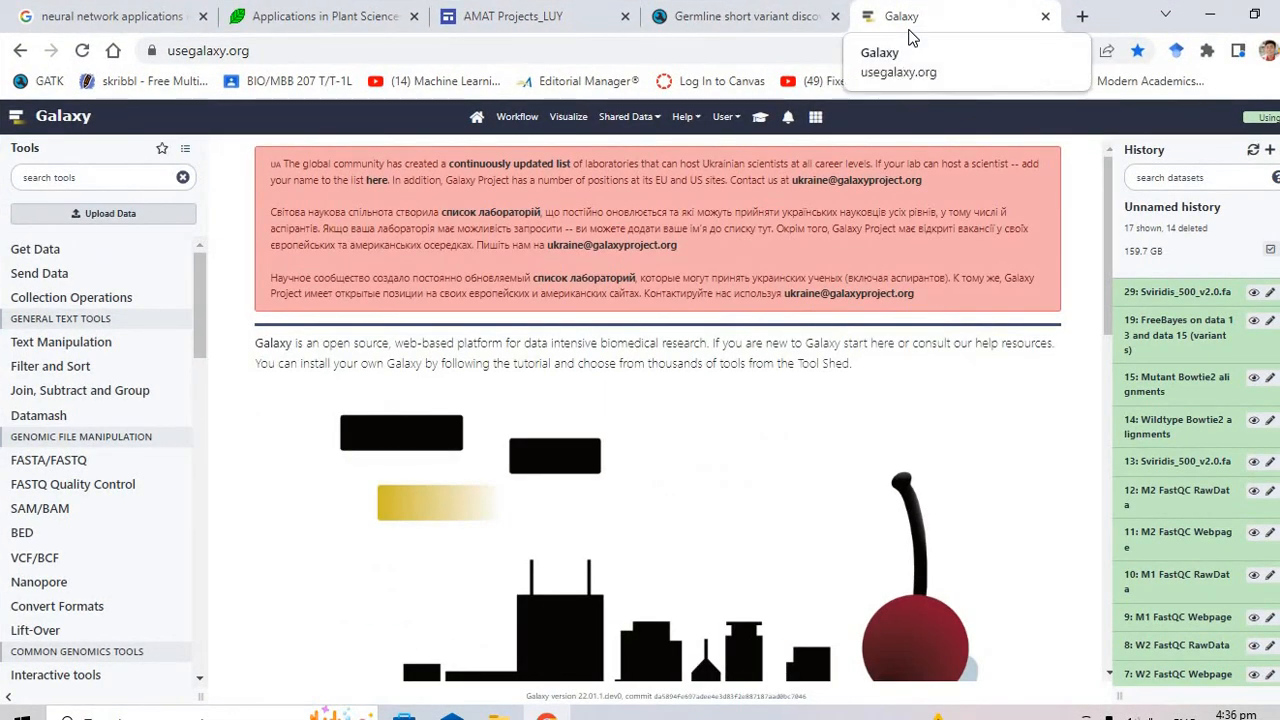
View the Galaxy workflow section of the Google Sites project page, then return to GATK's germline article and its reference implementations table
left_click(531, 9)
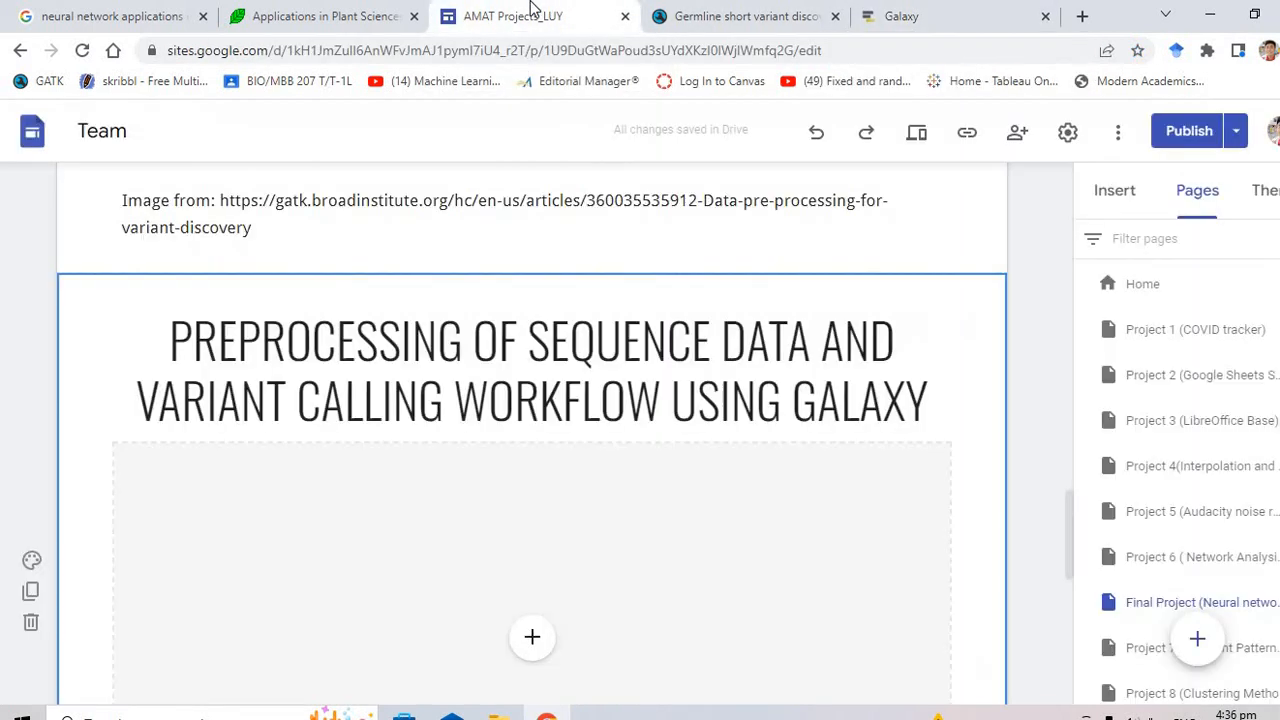
left_click(719, 9)
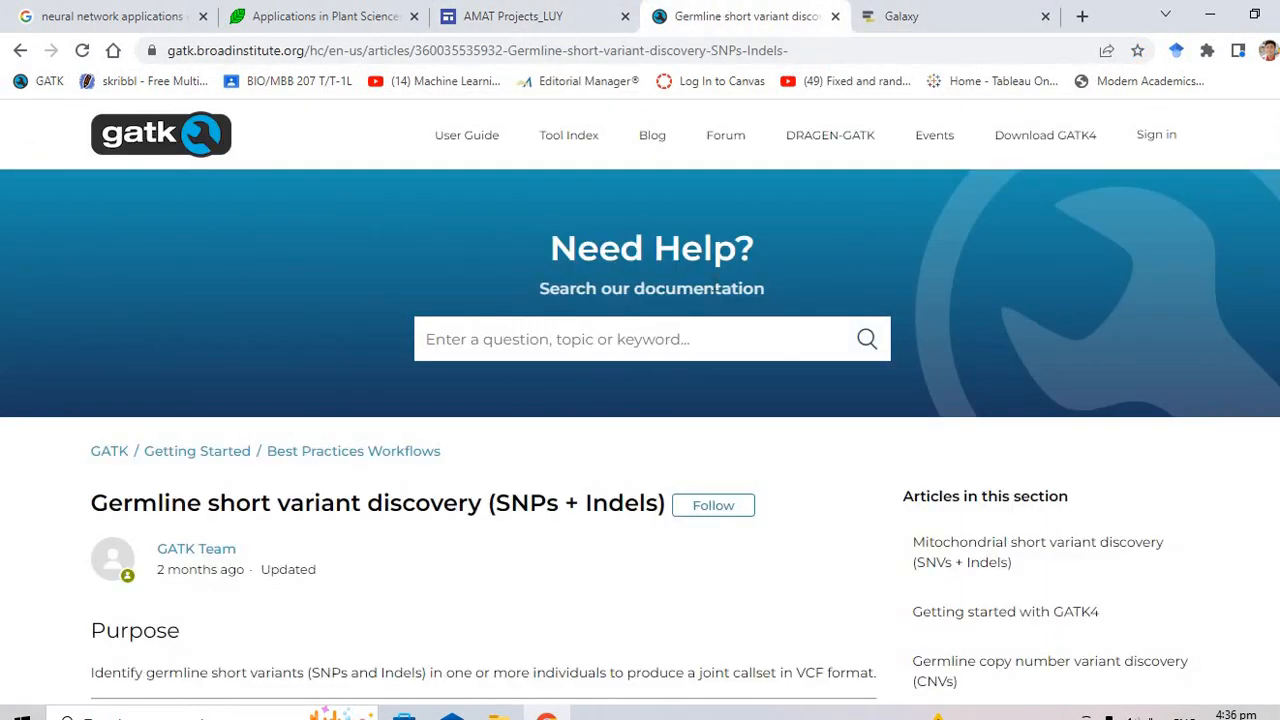
scroll(715, 289, "down", 1)
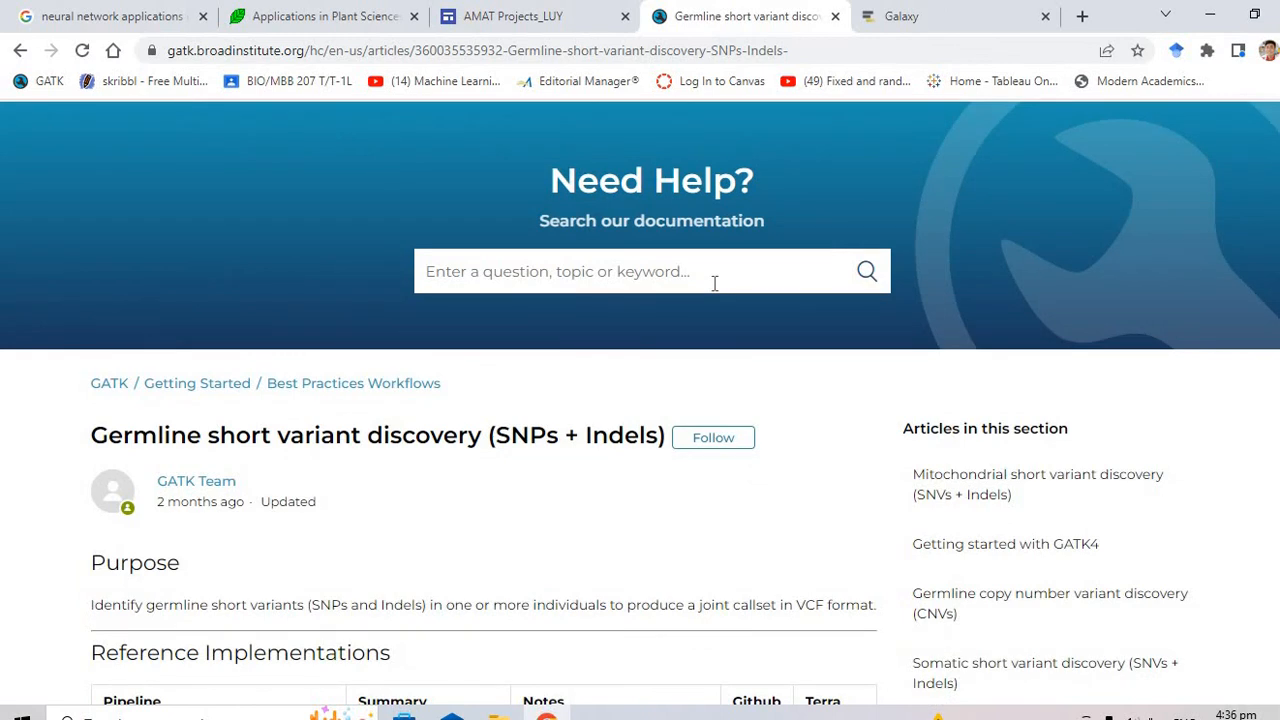
scroll(714, 283, "down", 3)
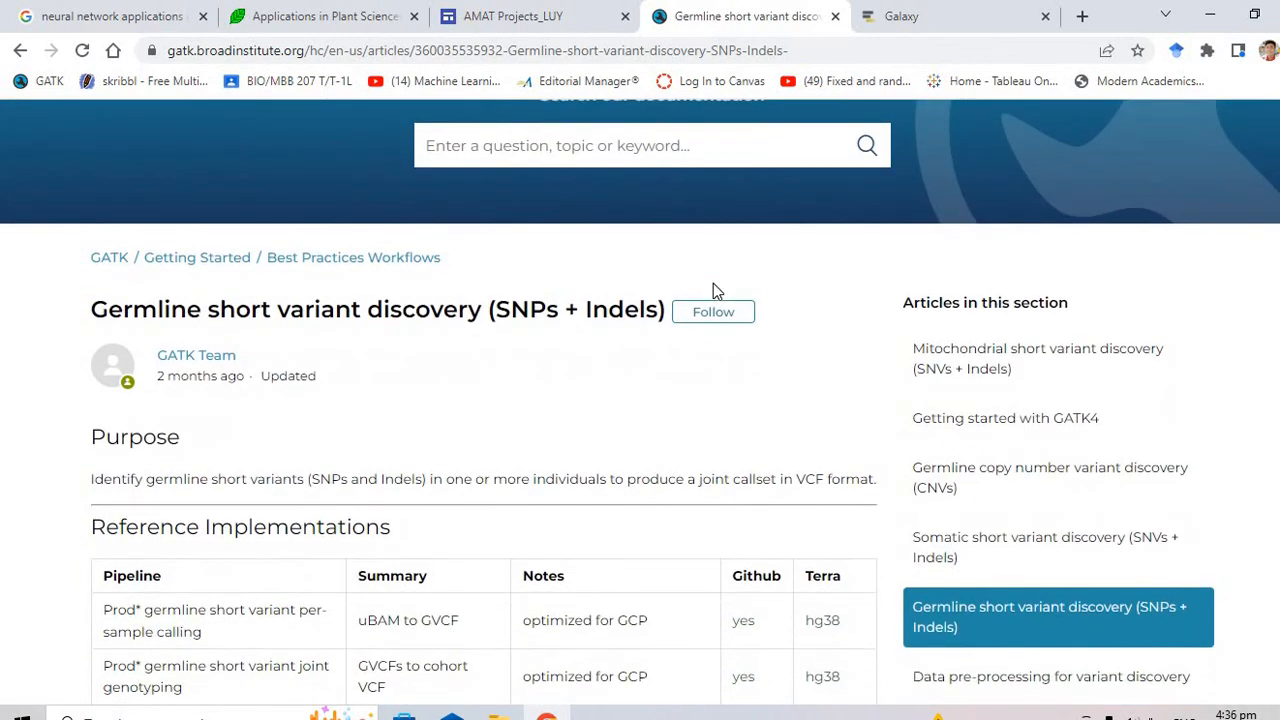